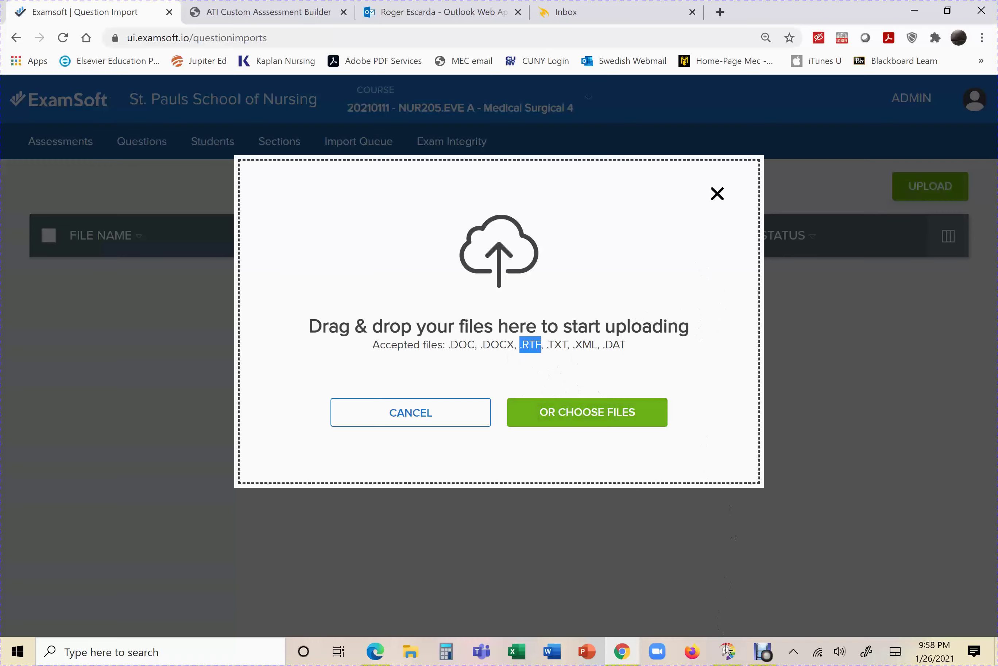
Switch to ExamView Test Builder, export the open test to Downloads in Rich Text Format as "Spring 2021 NUR 205 Eve Exam 1", and close the program
click(727, 650)
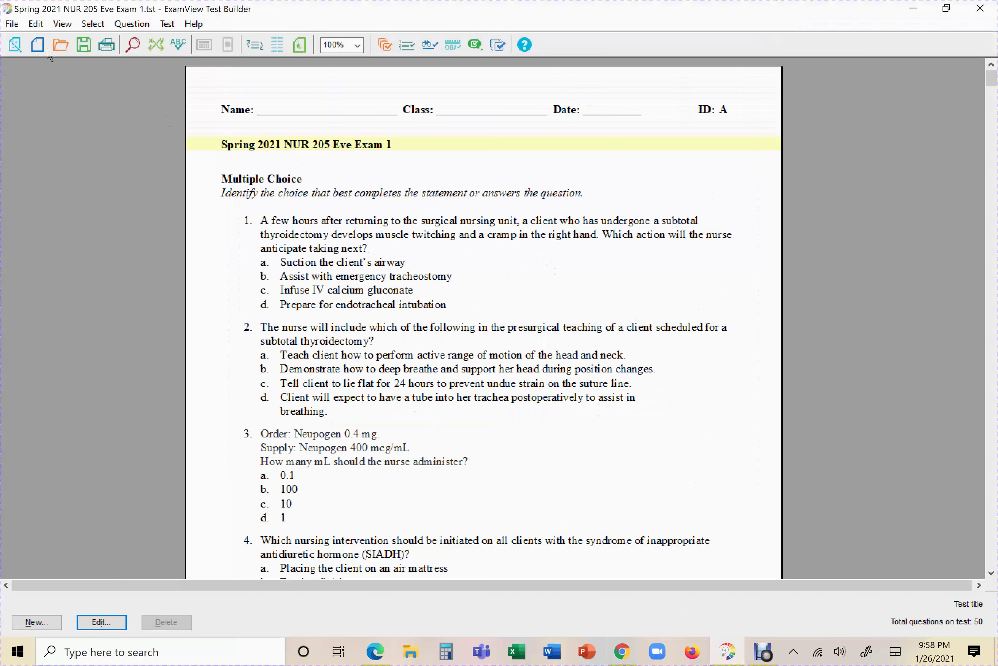
click(11, 23)
mouse_move(39, 176)
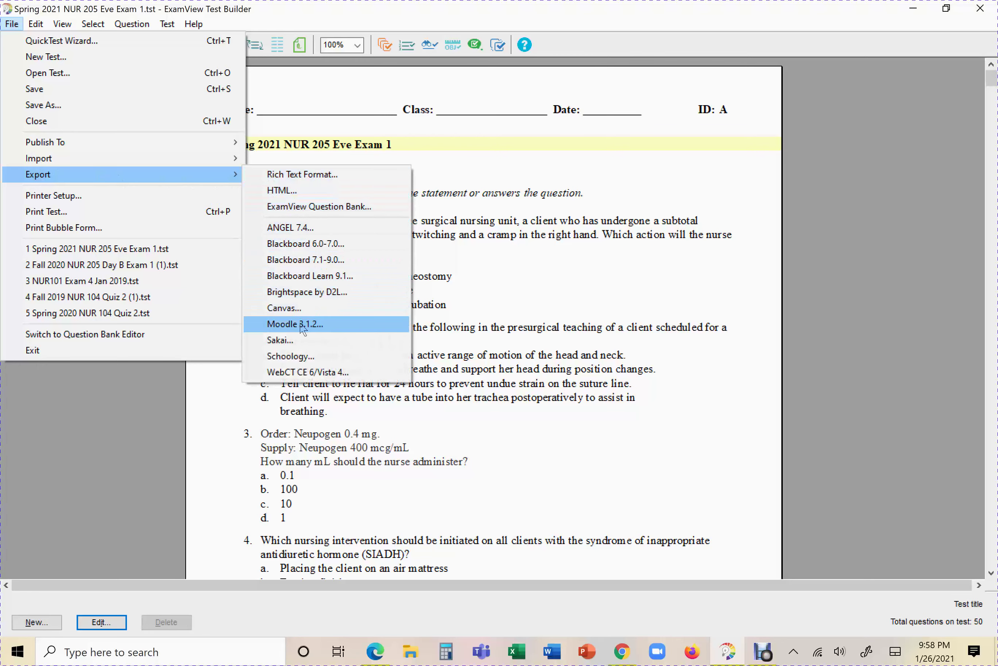
click(320, 176)
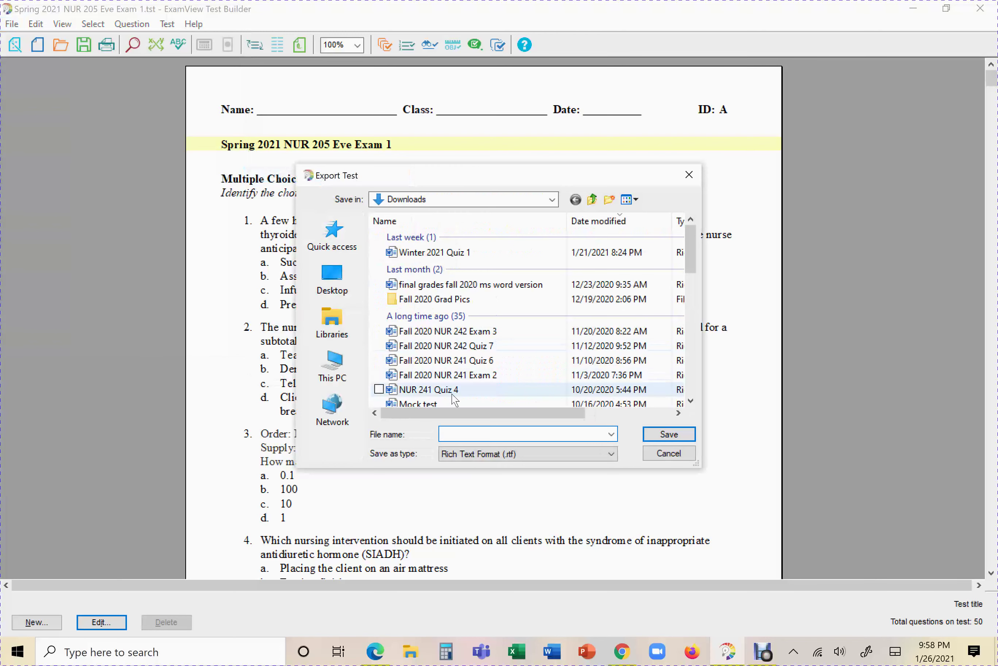
text(Spring 2021 NUR 205 Eve Exam 1)
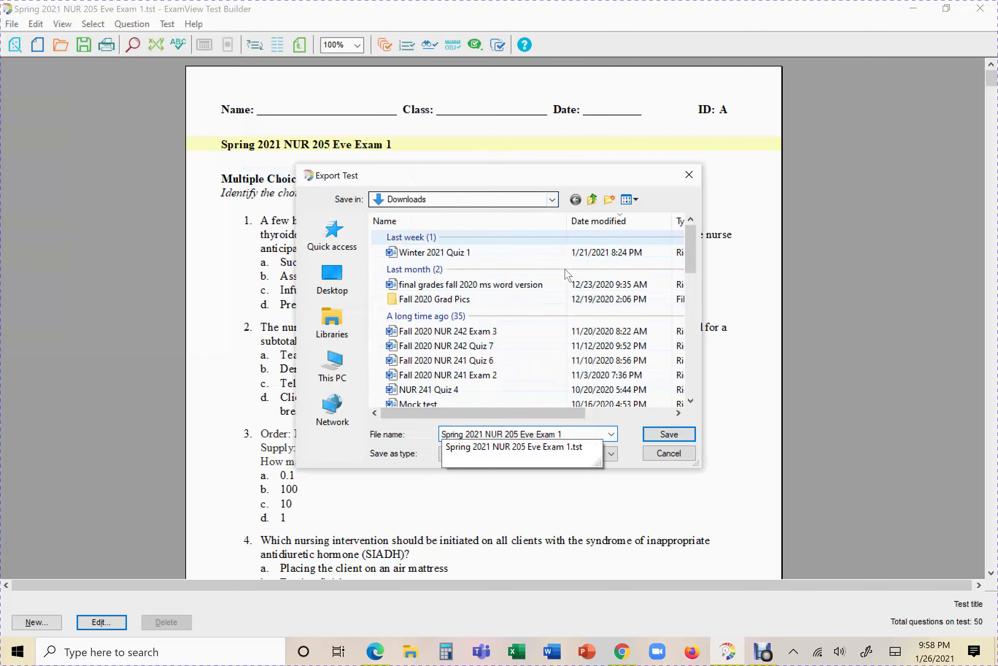
click(669, 434)
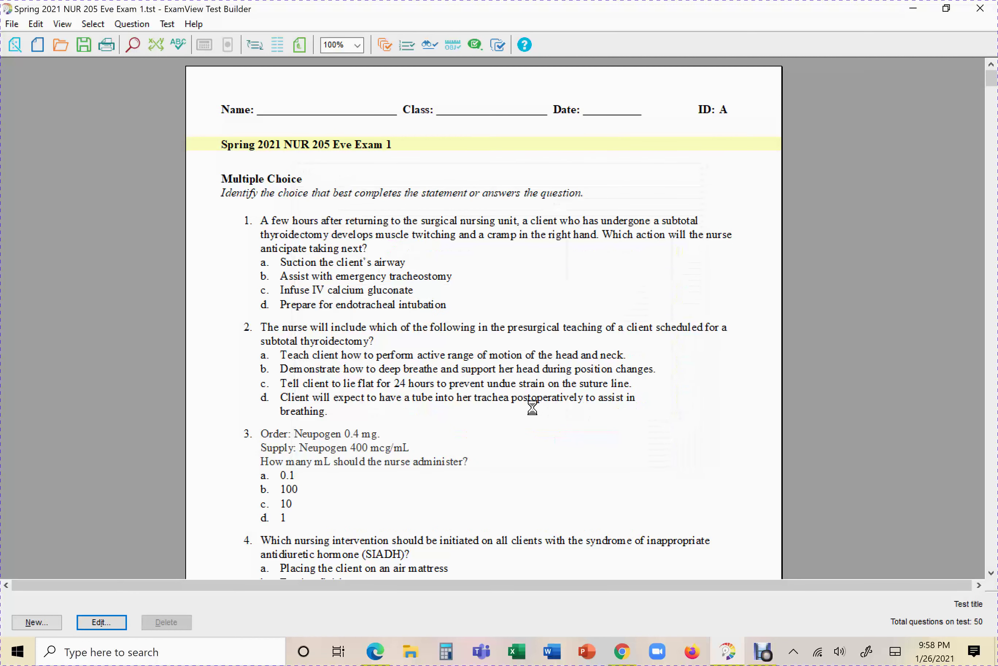
click(980, 8)
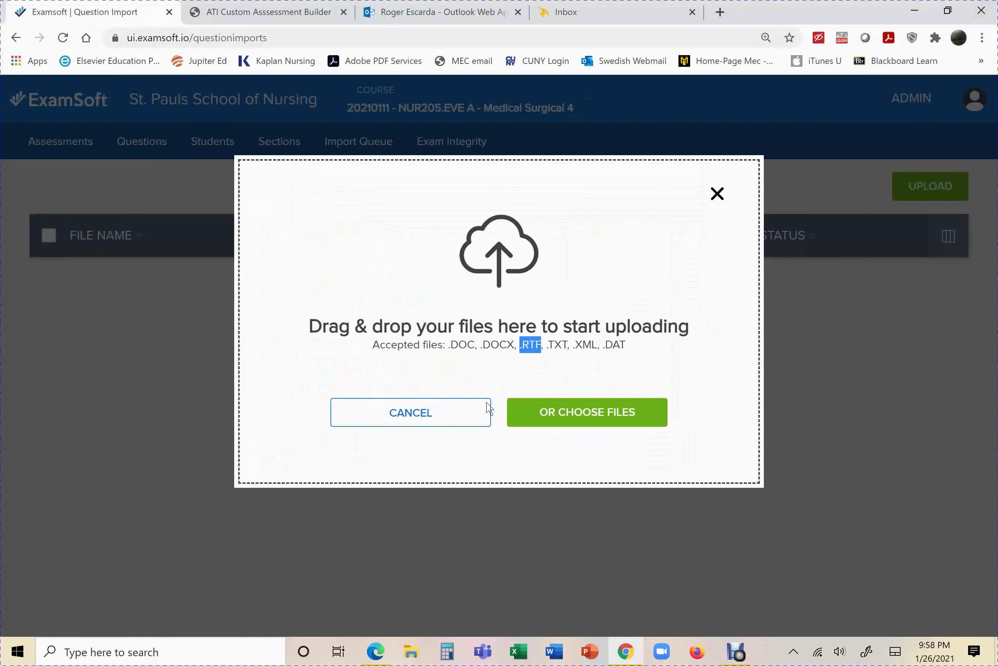
Check the Downloads folder in File Explorer for the exported Spring 2021 NUR 205 Eve Exam 1 document
click(410, 651)
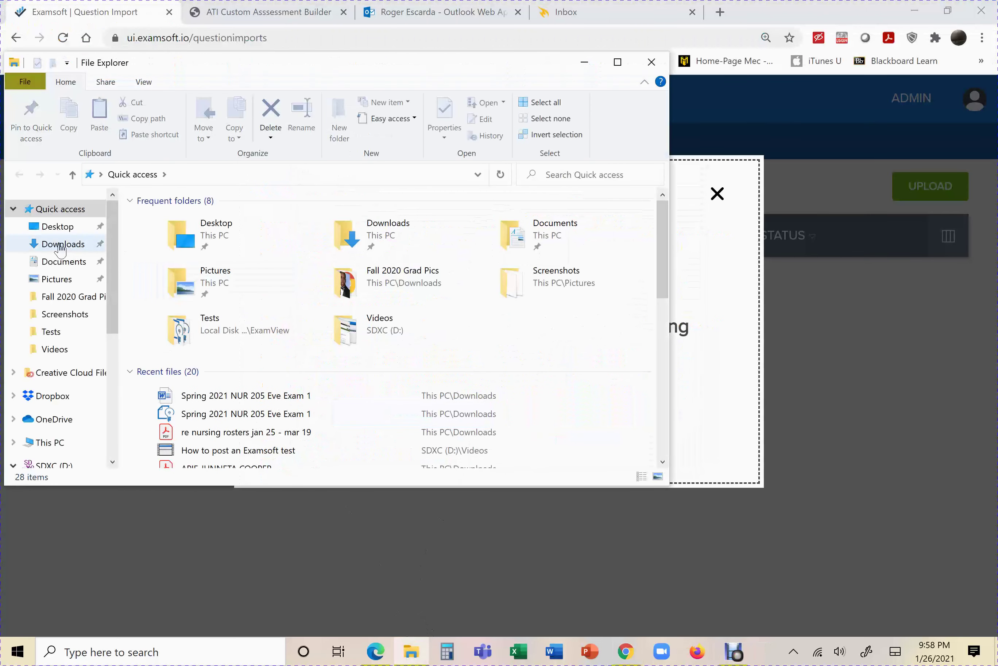
click(61, 246)
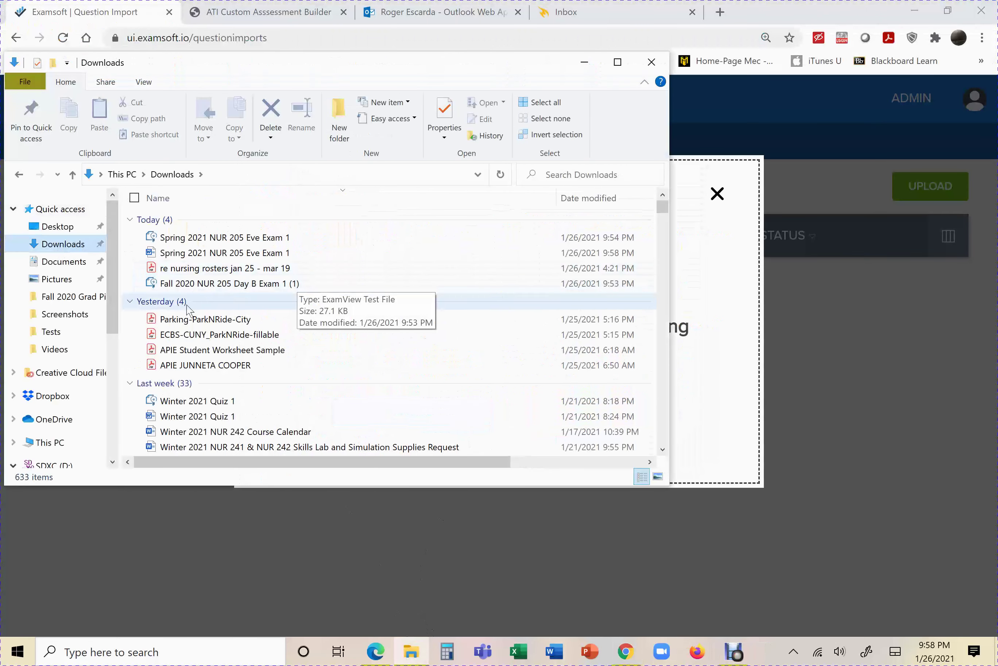
click(247, 254)
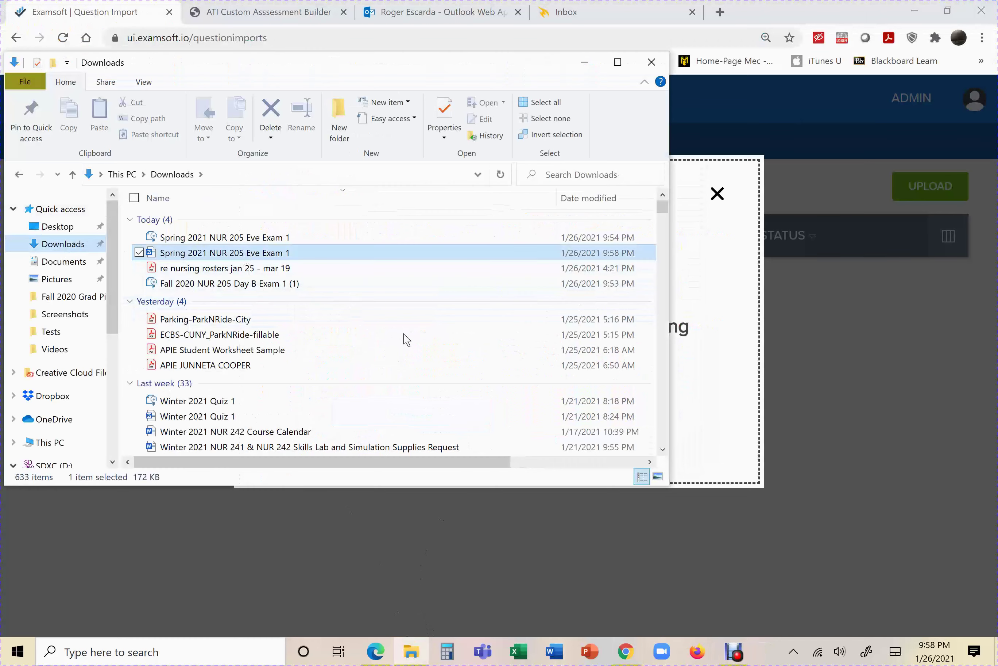
click(729, 421)
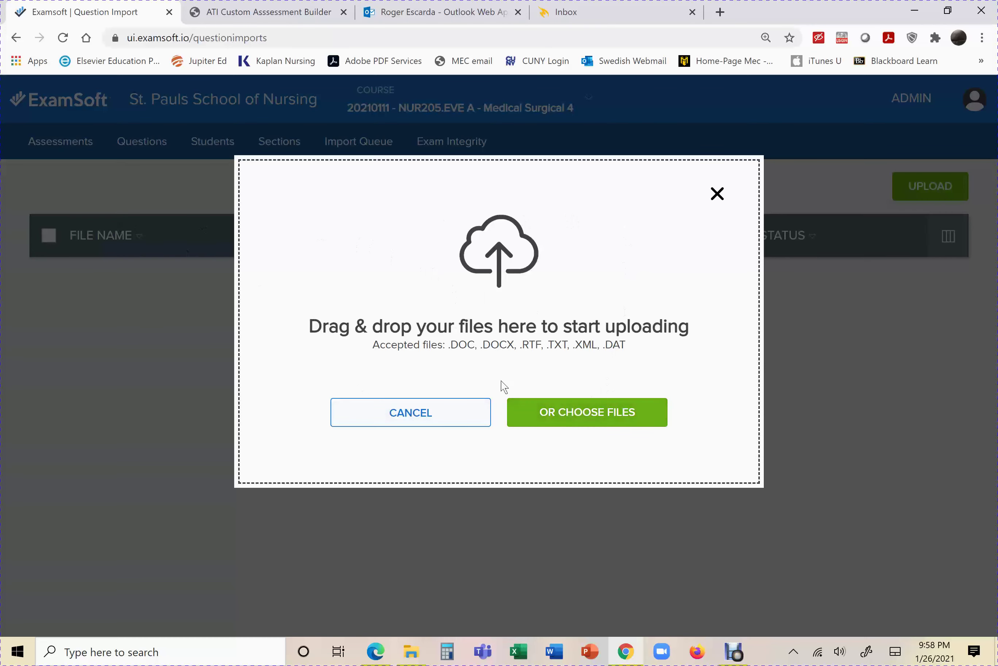
Upload the Spring 2021 NUR 205 Eve Exam 1 rich text file from Downloads to the import queue
click(575, 423)
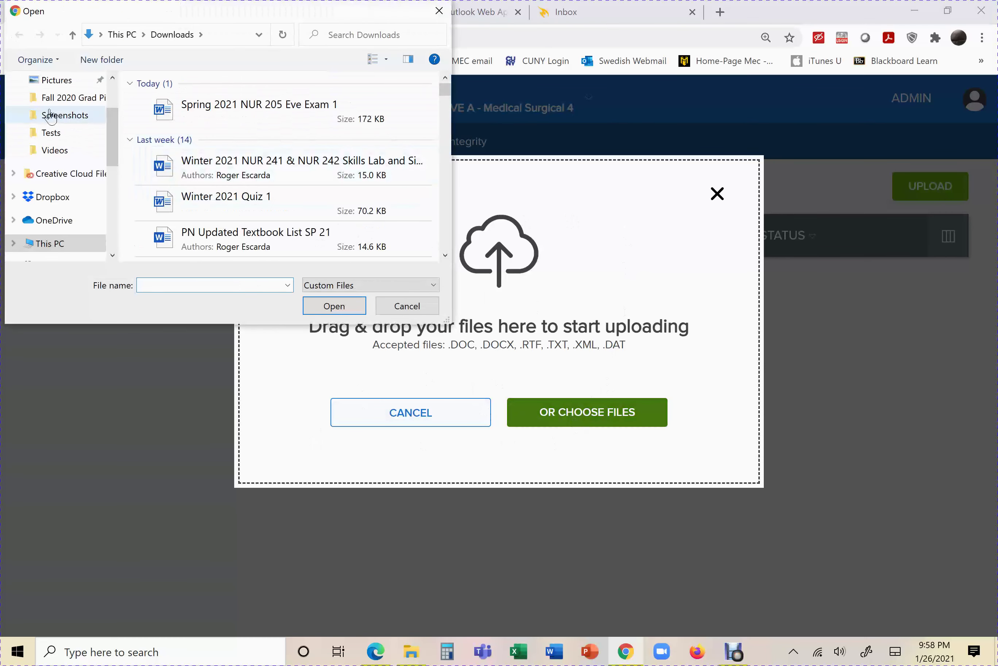
scroll(118, 148, up, 3)
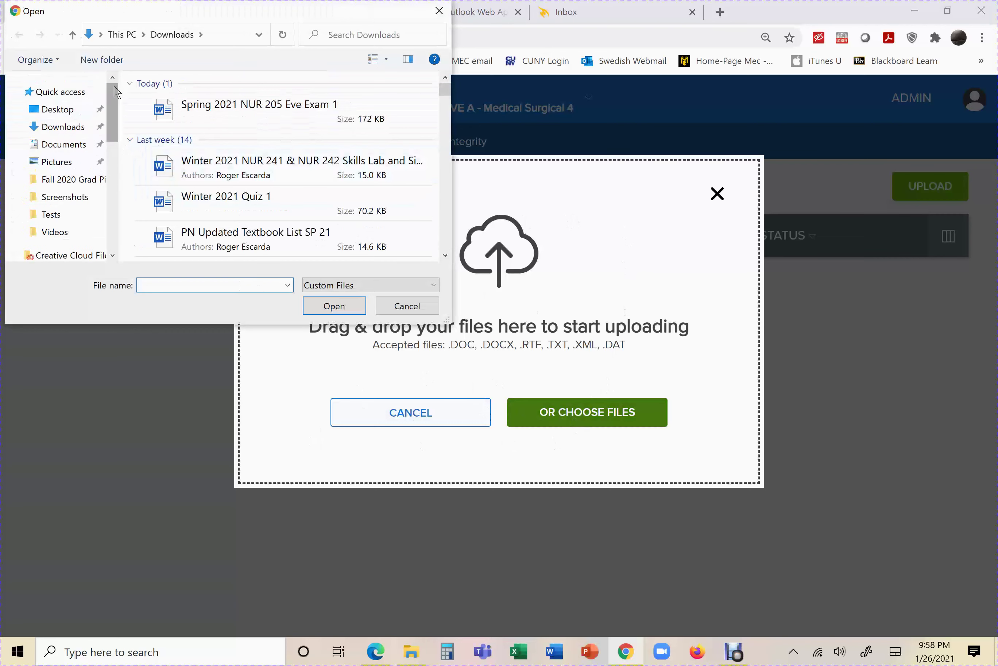
click(65, 127)
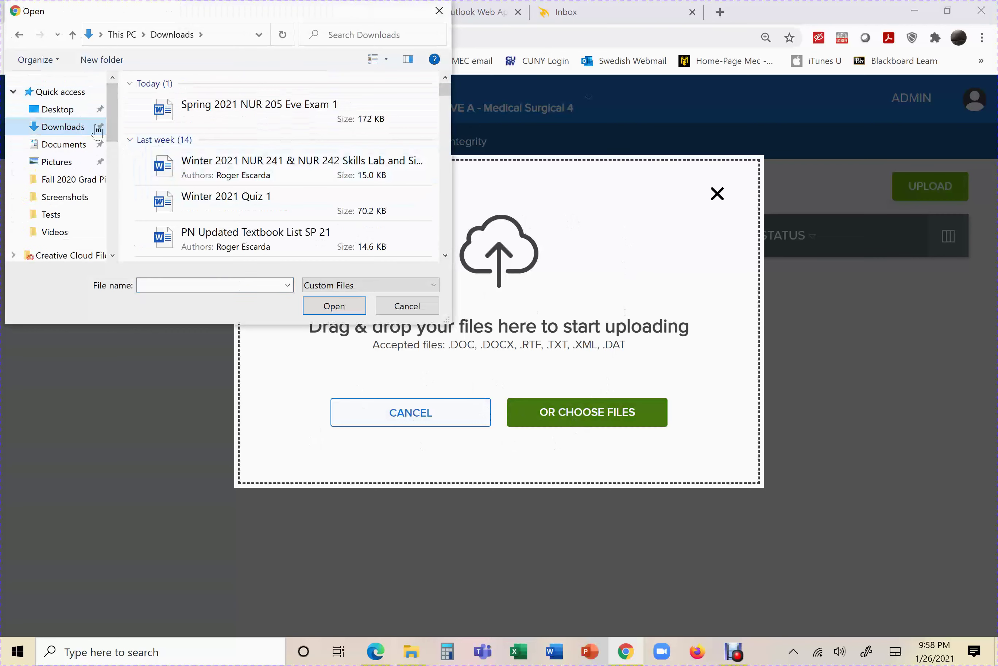
click(289, 109)
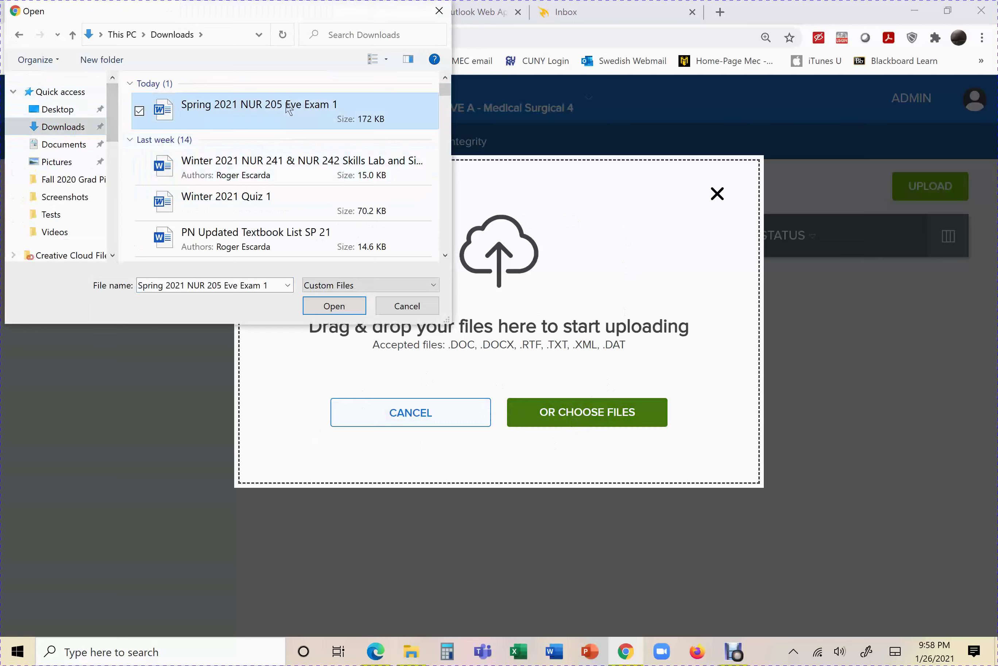
click(334, 306)
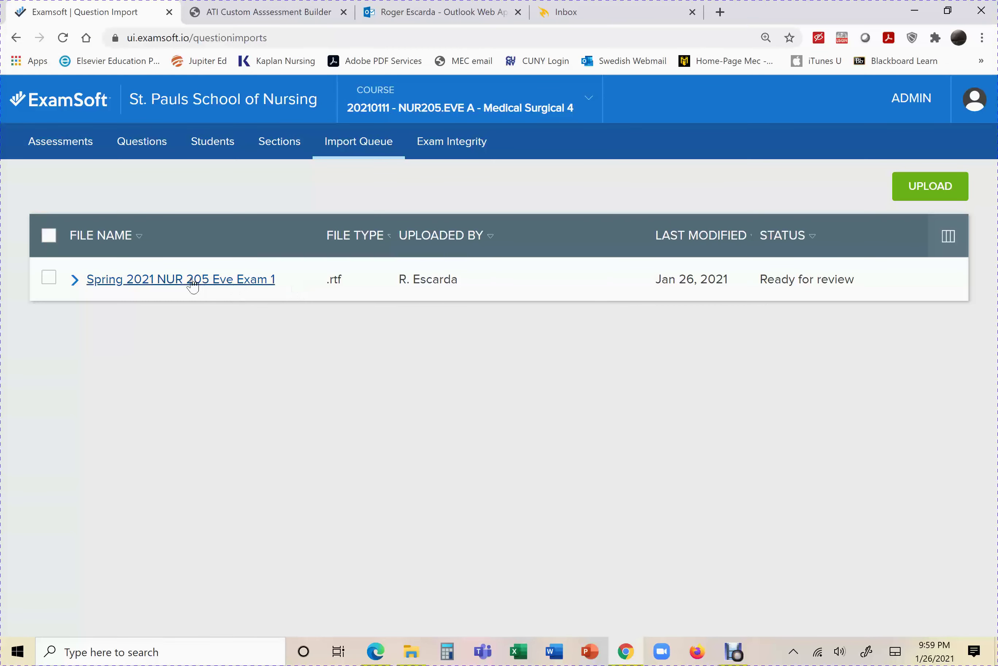
Open the uploaded exam's Exam View results for editing and remove the "Unable to format" block from the import
click(207, 281)
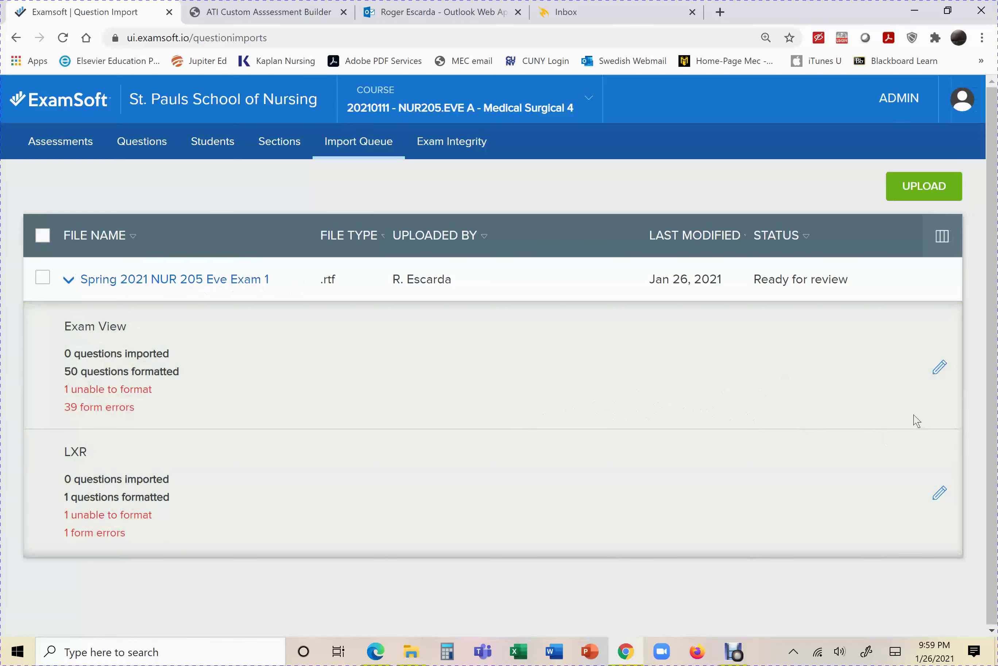
click(941, 372)
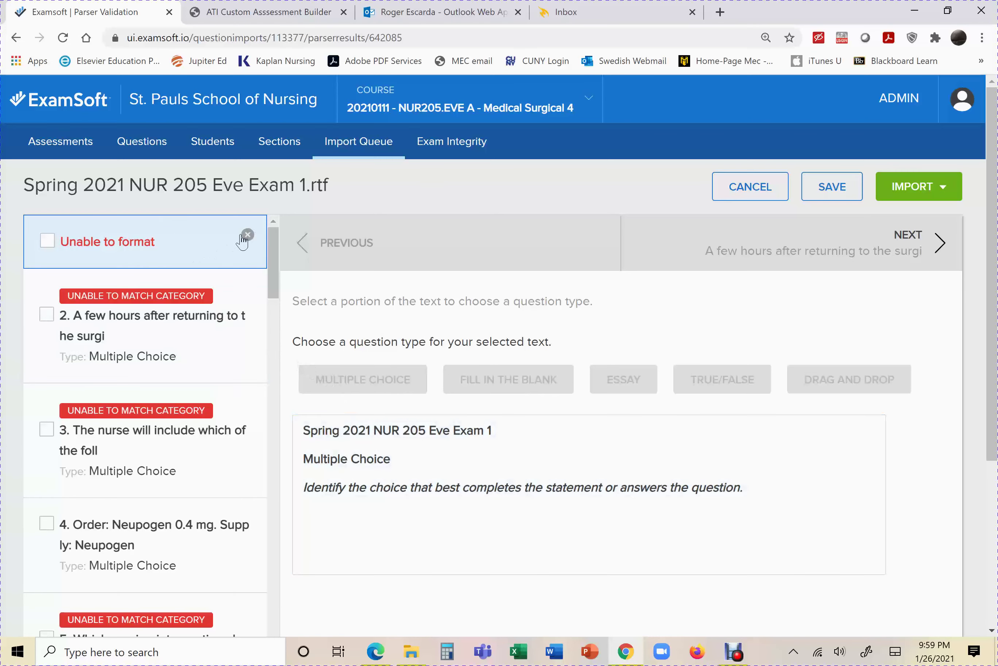
click(247, 235)
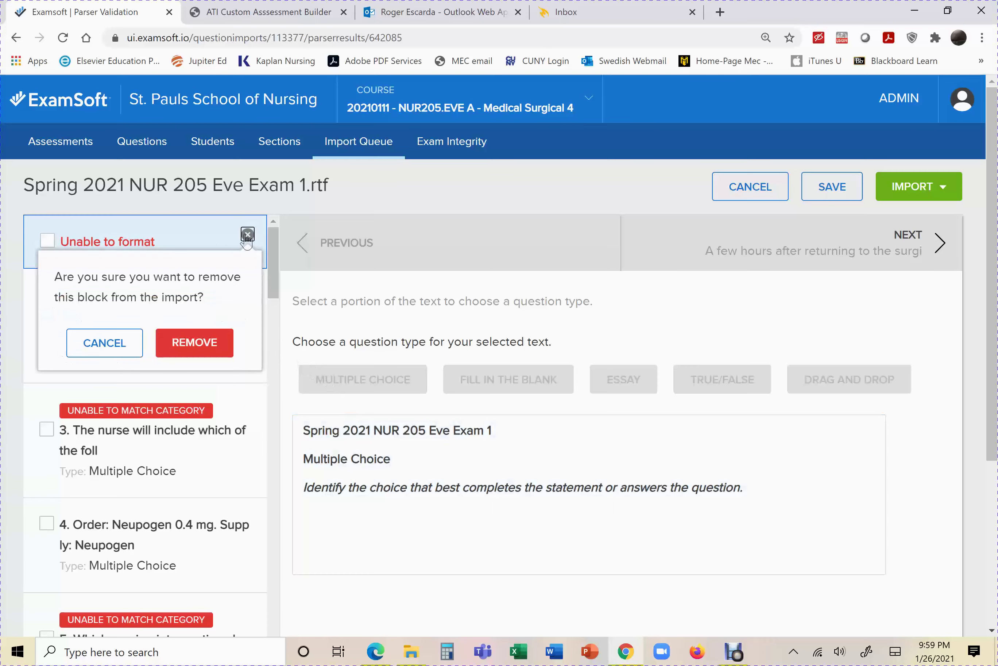
click(194, 342)
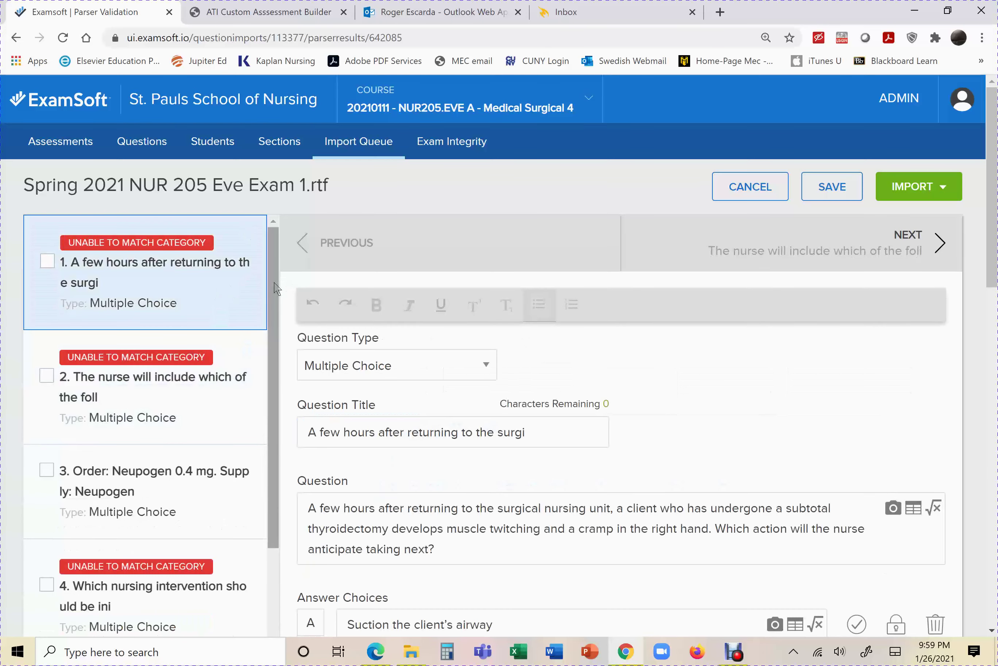
Look through the full list of parsed questions for category-matching errors, returning to question 1
drag(275, 287, 269, 519)
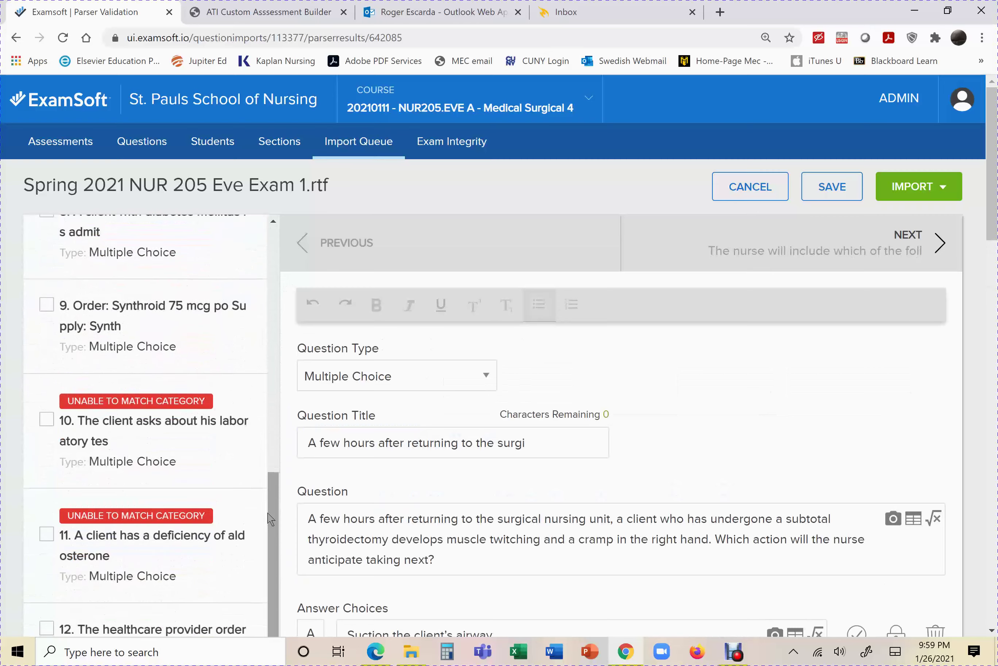
scroll(270, 519, down, 20)
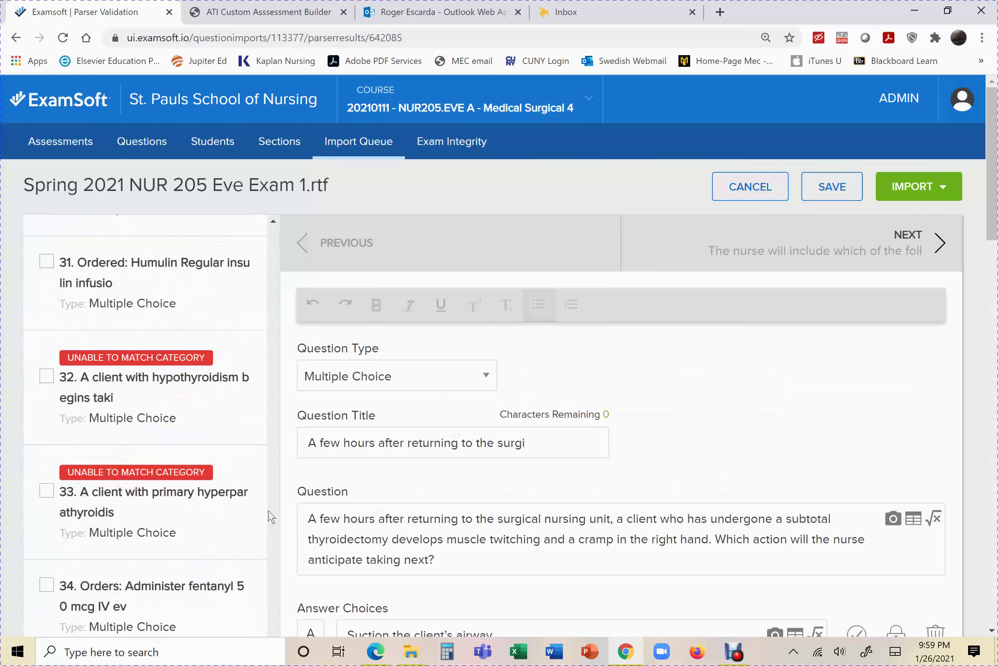
scroll(271, 515, down, 6)
scroll(279, 485, down, 20)
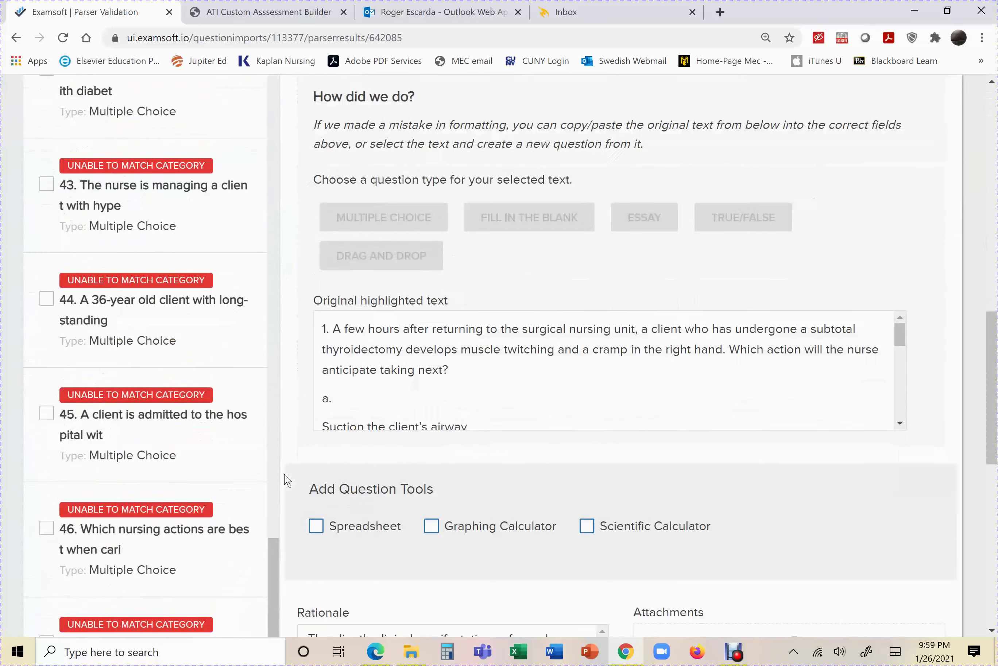
scroll(282, 472, up, 3)
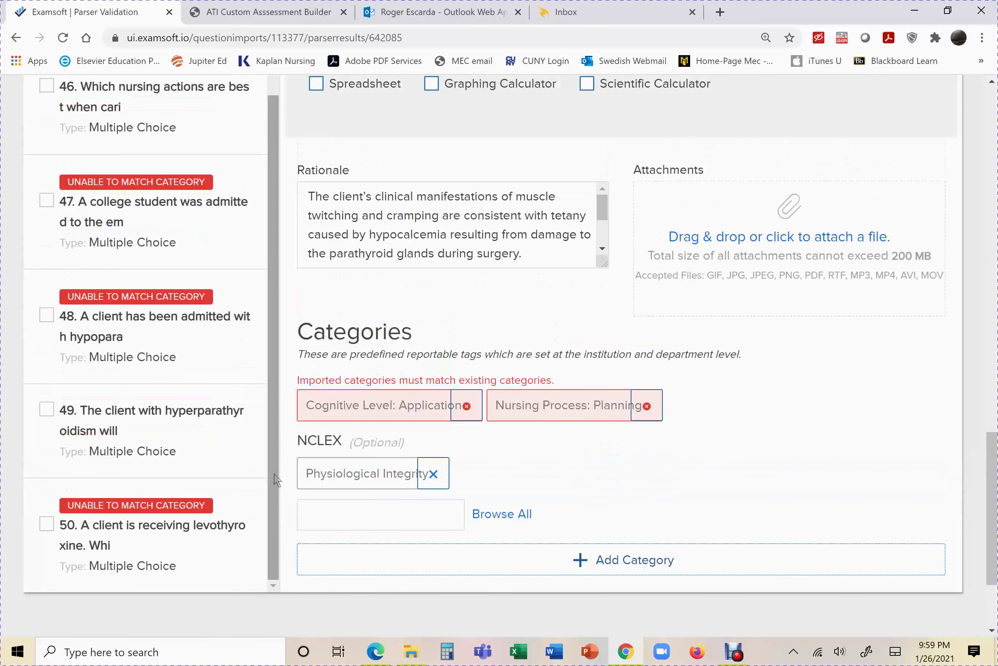
scroll(273, 493, up, 10)
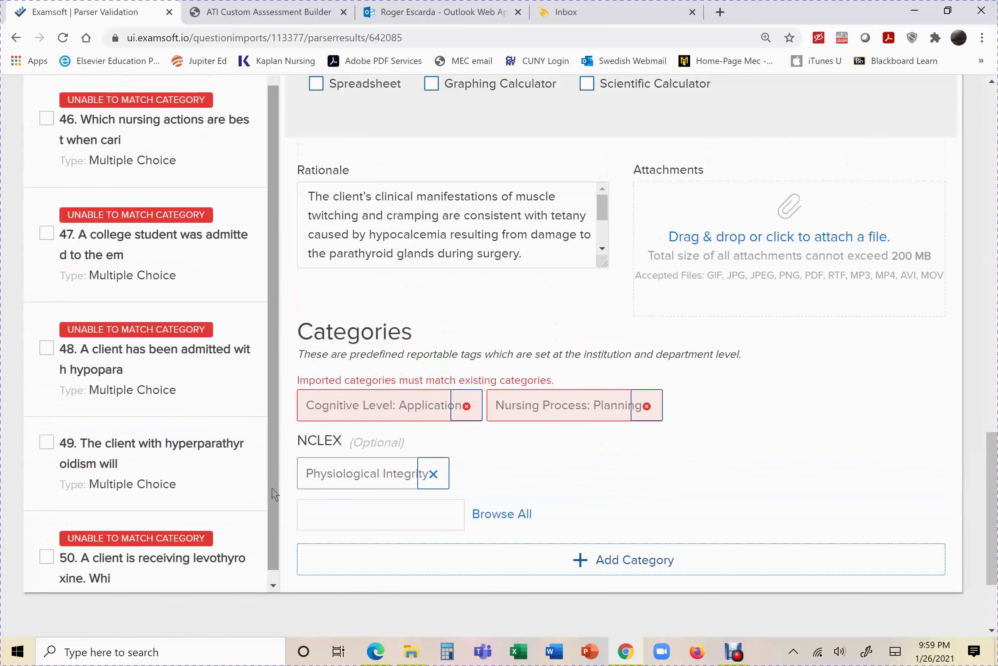
scroll(575, 423, up, 8)
scroll(574, 423, up, 15)
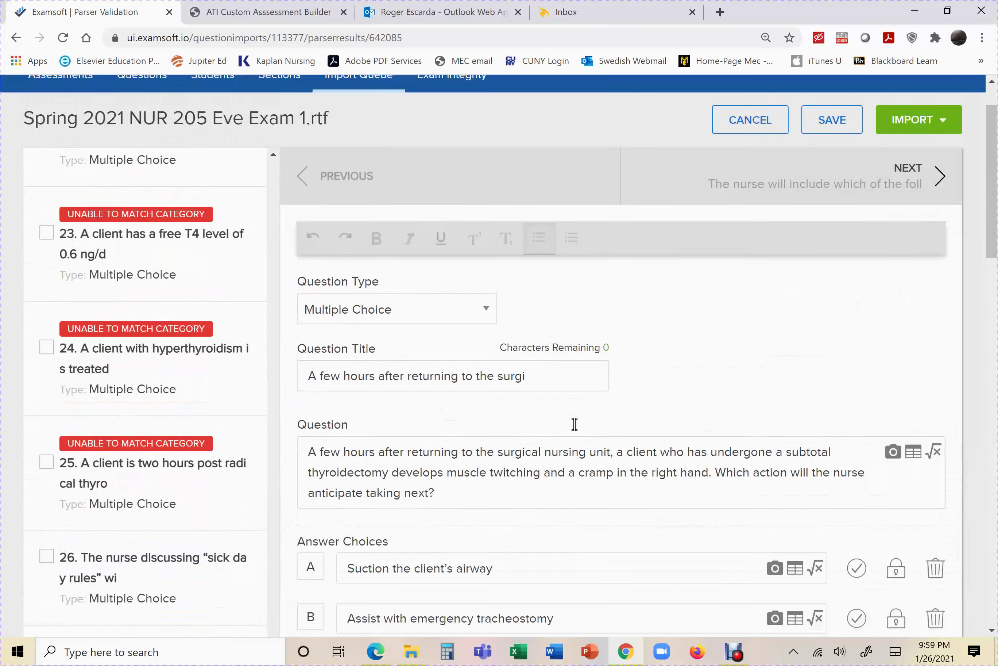
scroll(277, 395, up, 2)
scroll(279, 386, up, 11)
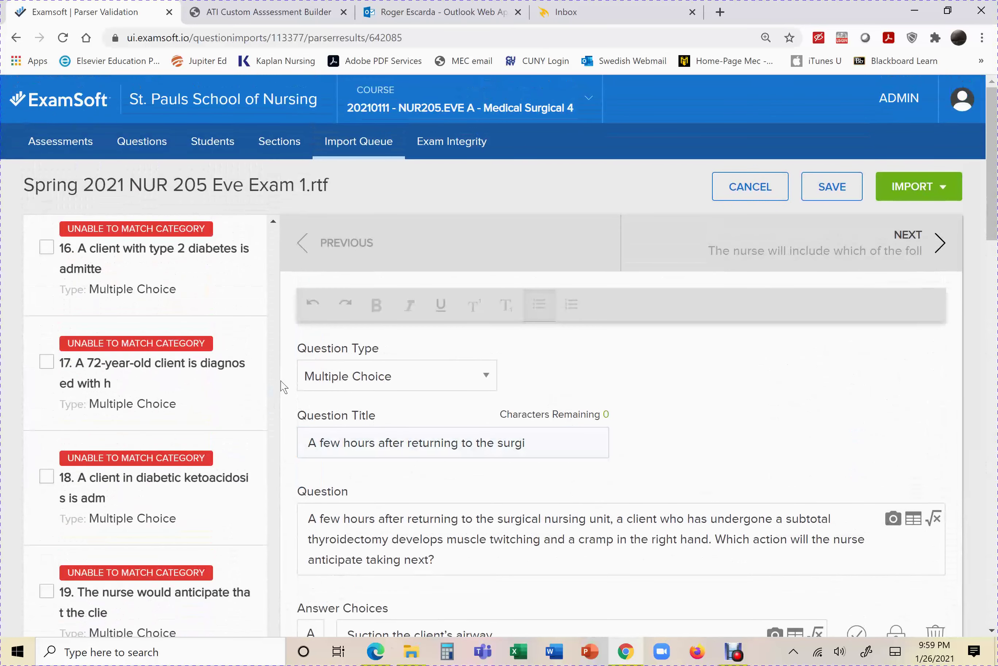
scroll(277, 378, up, 3)
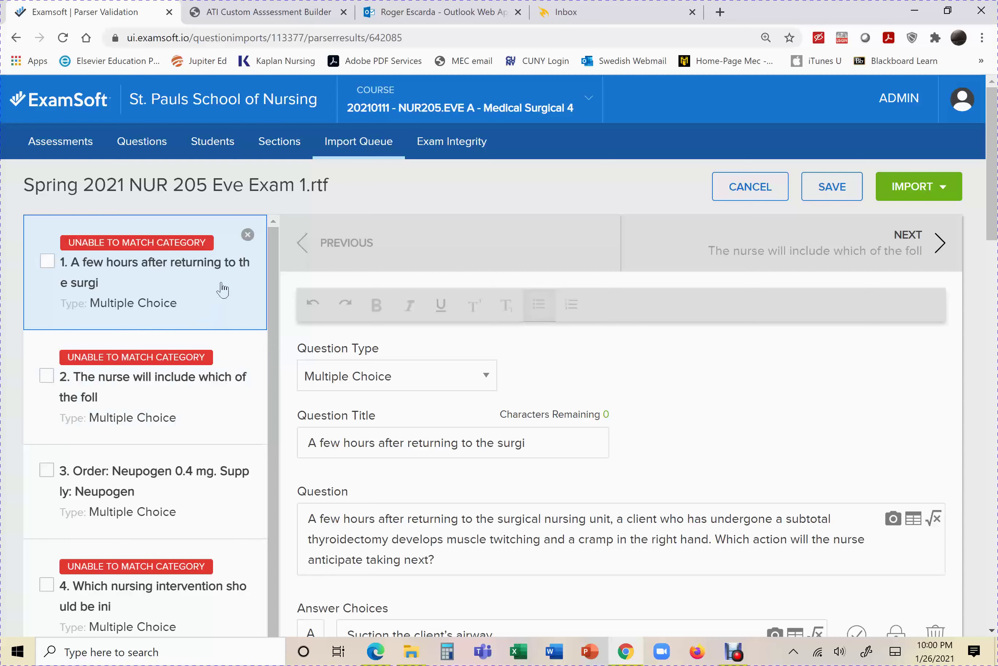
click(399, 447)
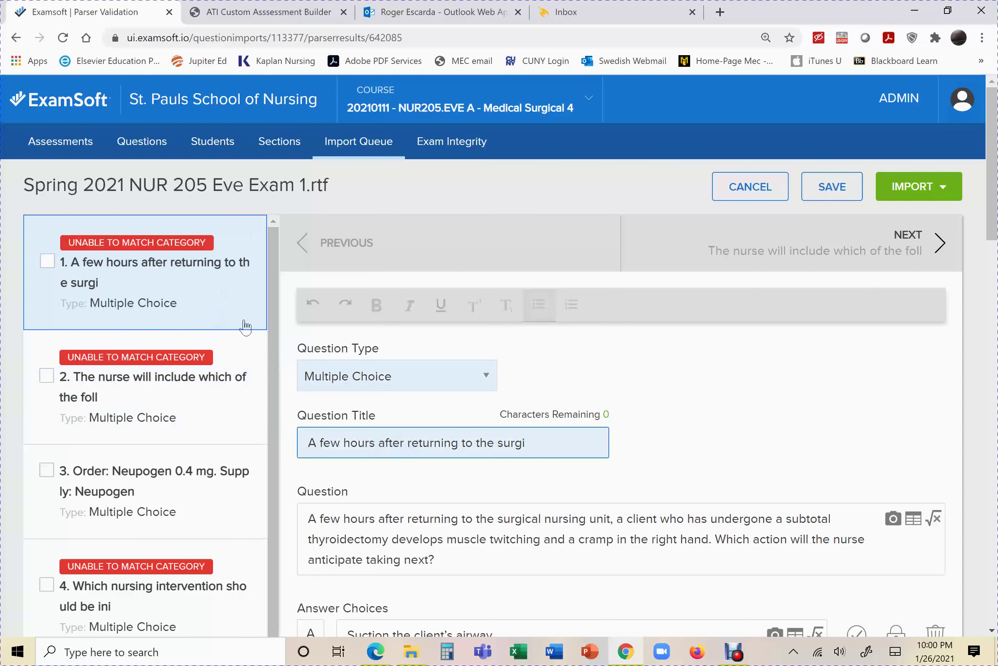
click(221, 290)
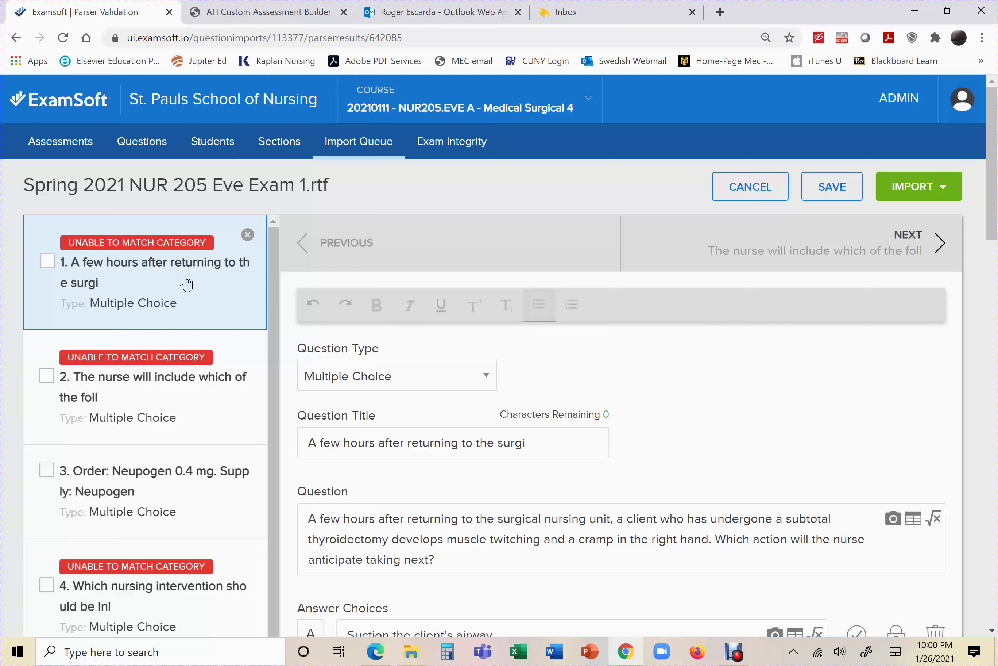
scroll(185, 288, down, 5)
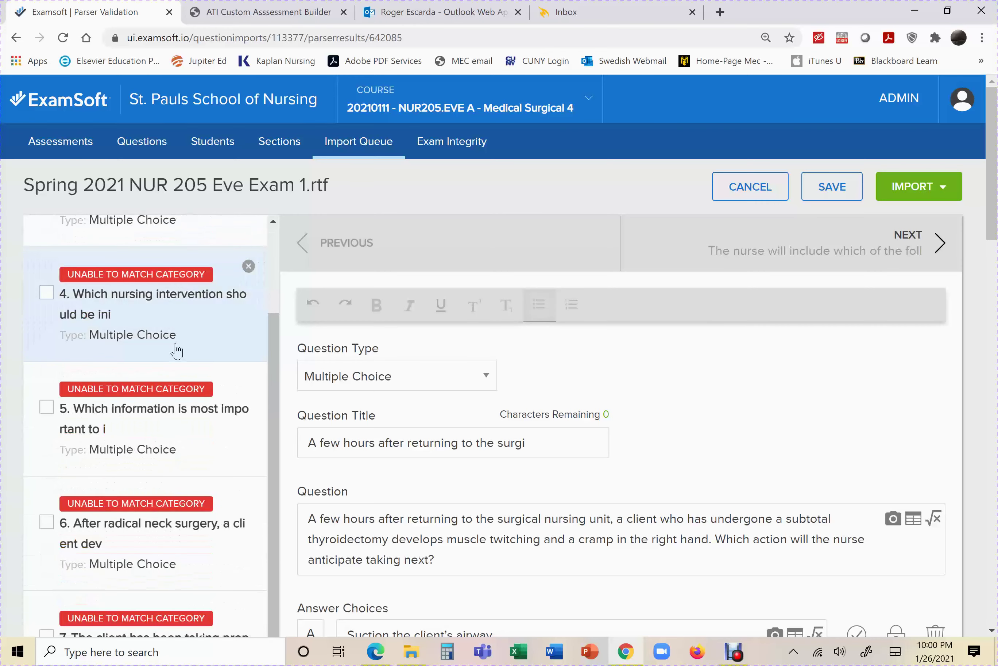
scroll(176, 350, down, 4)
scroll(176, 350, up, 9)
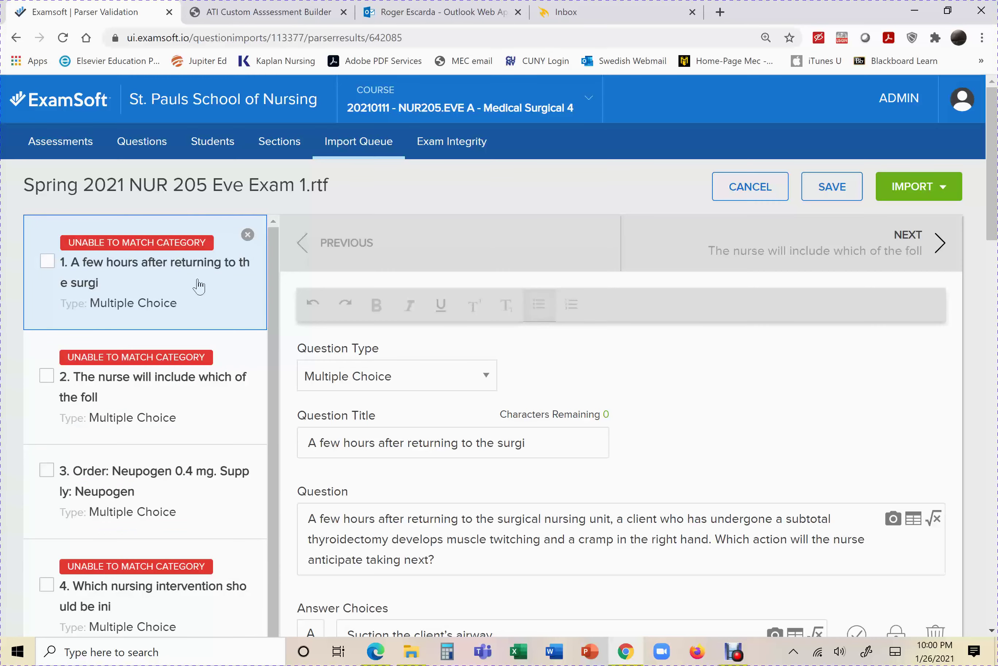
Remove the unmatched categories Cognitive Level: Application and Nursing Process: Planning from question 1
scroll(754, 382, down, 10)
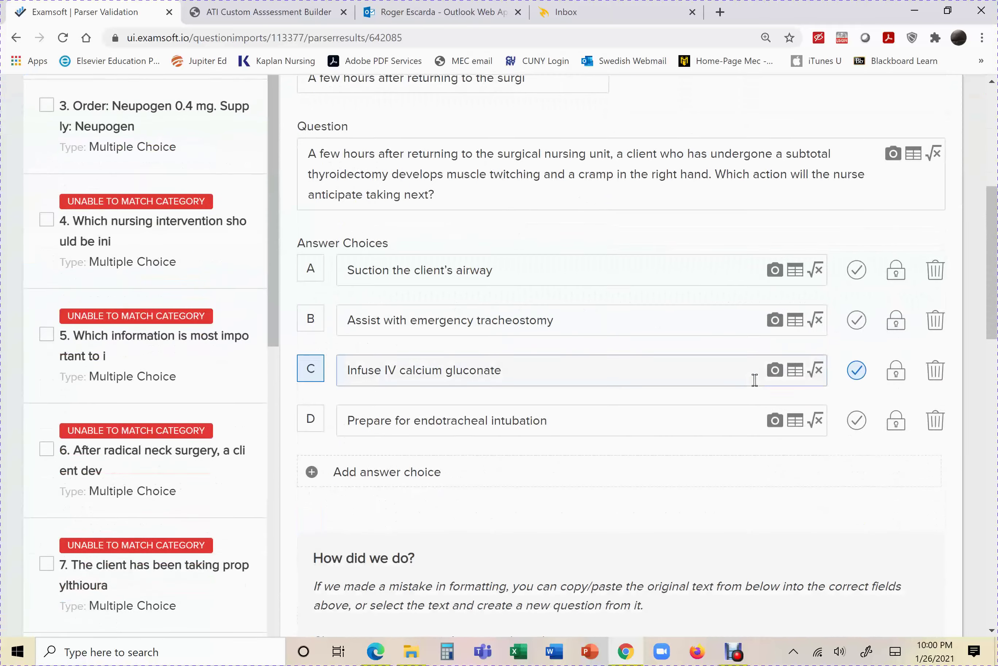
scroll(754, 380, down, 12)
scroll(754, 379, up, 4)
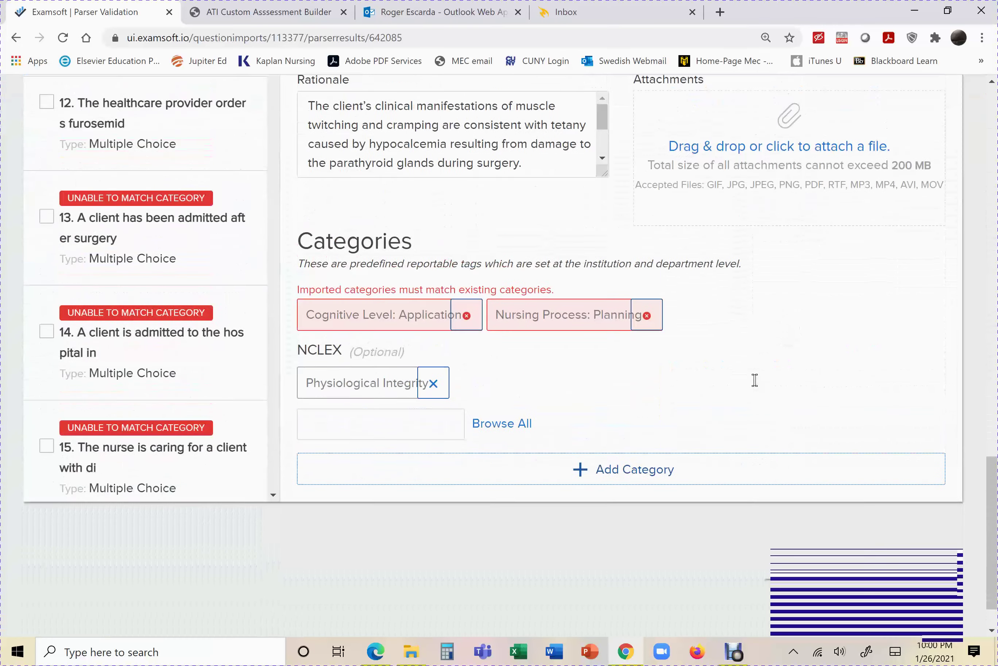
scroll(619, 427, down, 3)
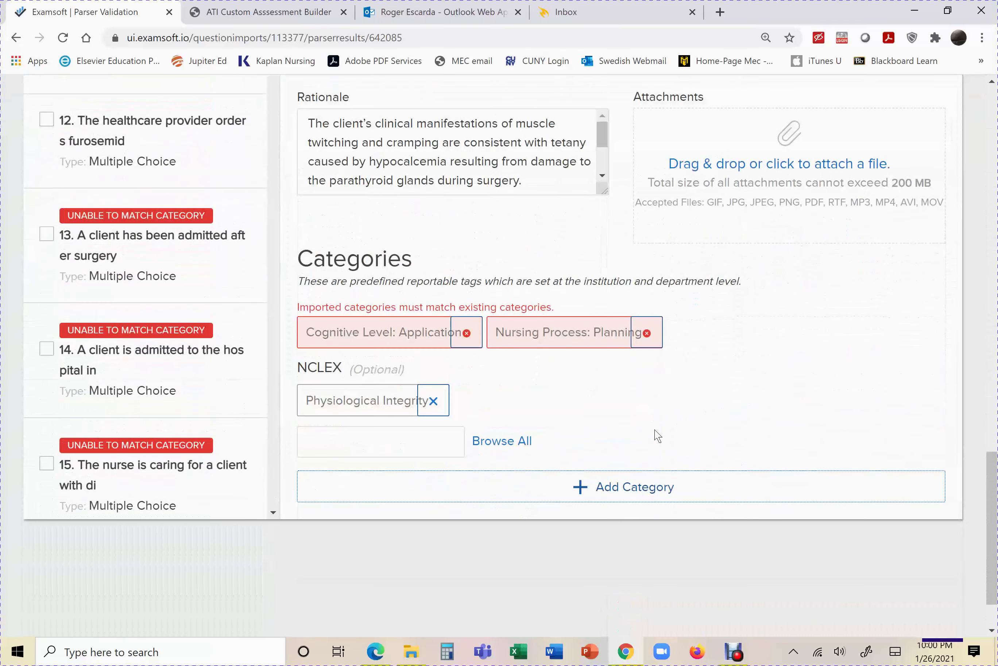
click(519, 338)
click(467, 333)
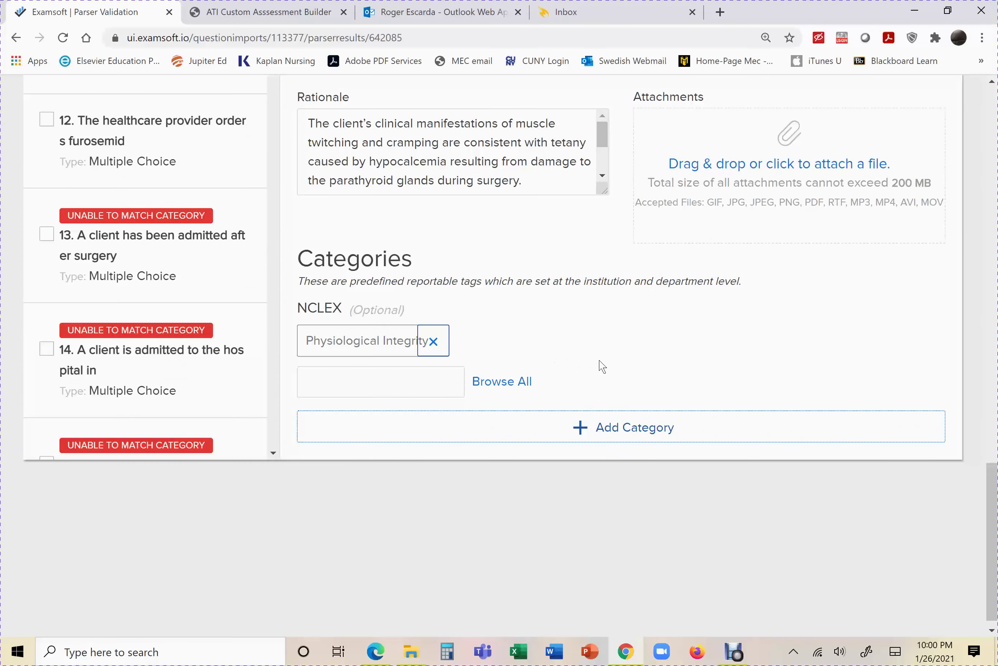
Save the category changes made to question 1
scroll(581, 346, up, 20)
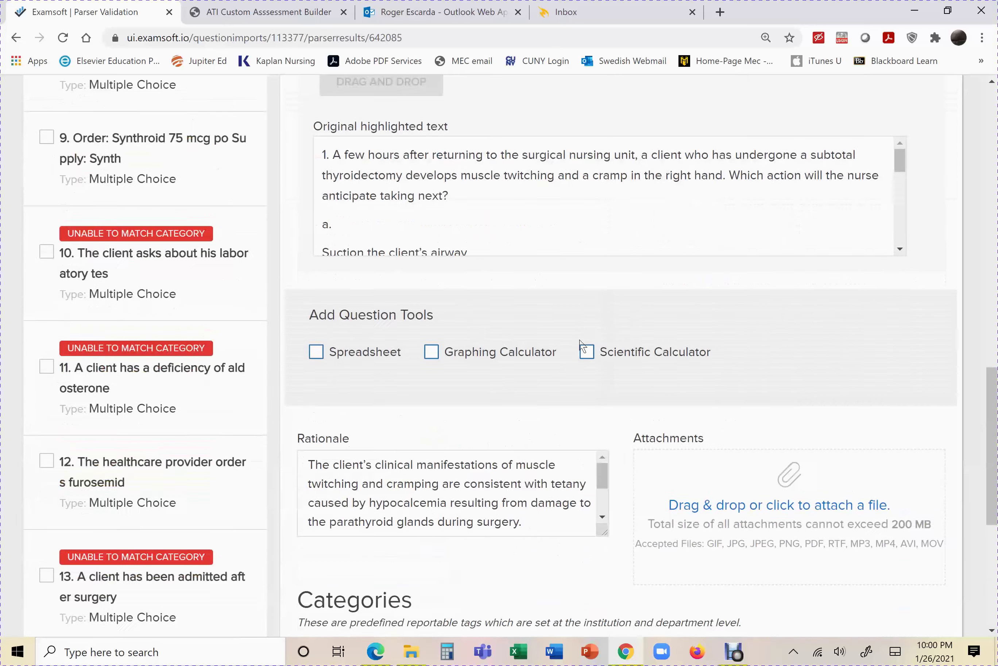
scroll(583, 345, up, 5)
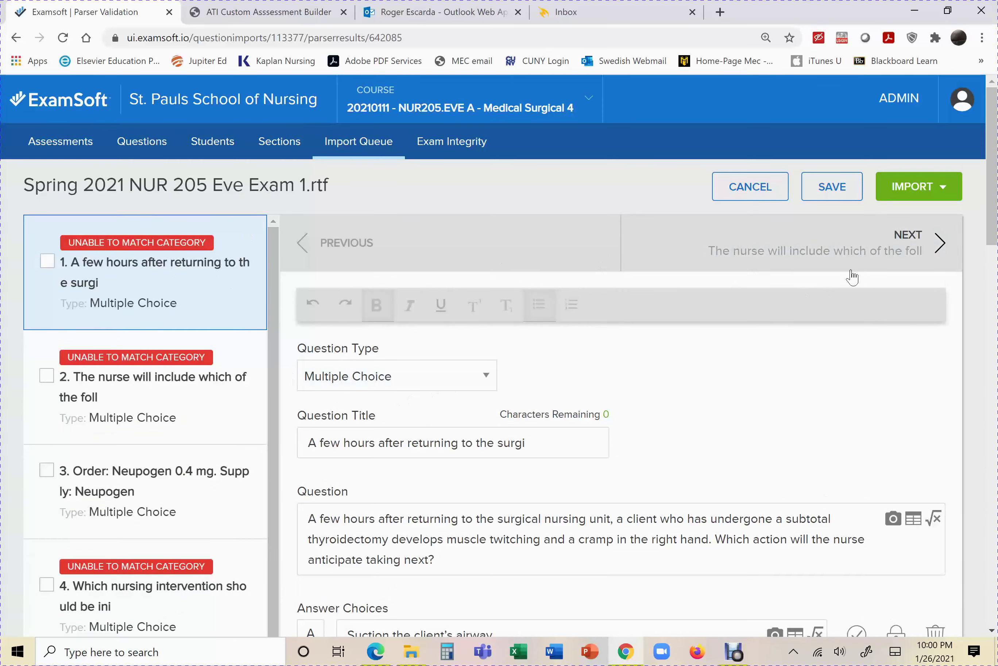
click(834, 187)
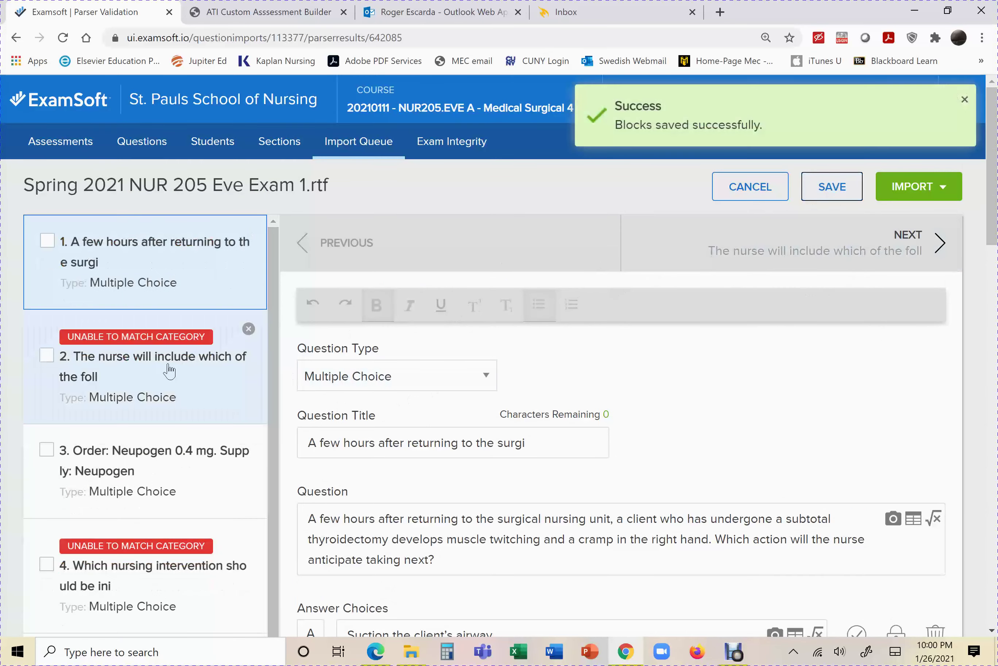
Look through the parsed question list for remaining category-matching errors, viewing question 2 and returning to question 1
click(167, 400)
scroll(168, 401, down, 6)
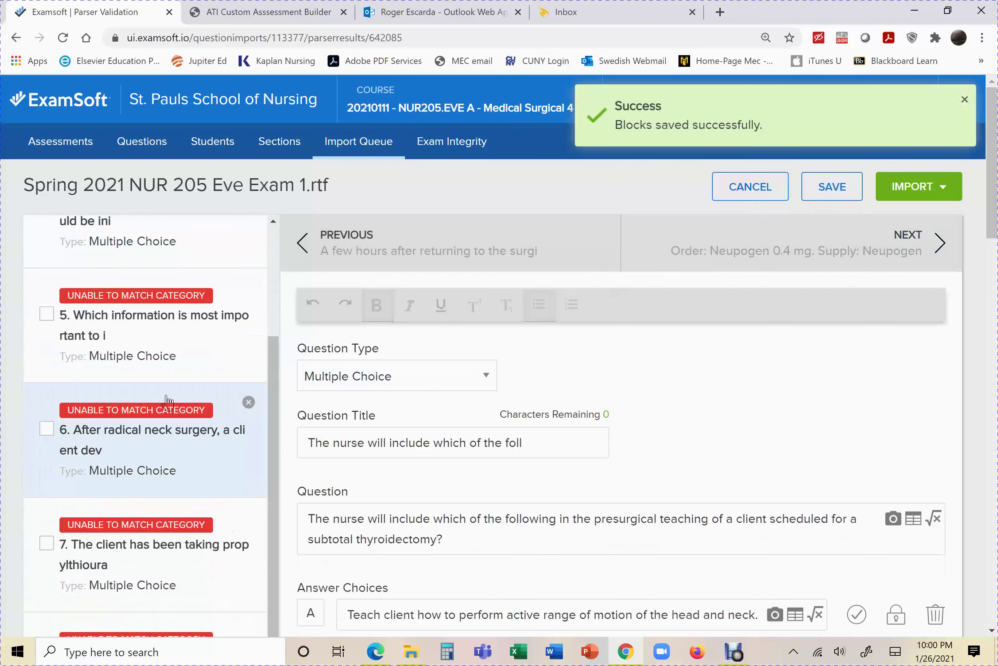
scroll(167, 400, down, 4)
scroll(167, 401, up, 10)
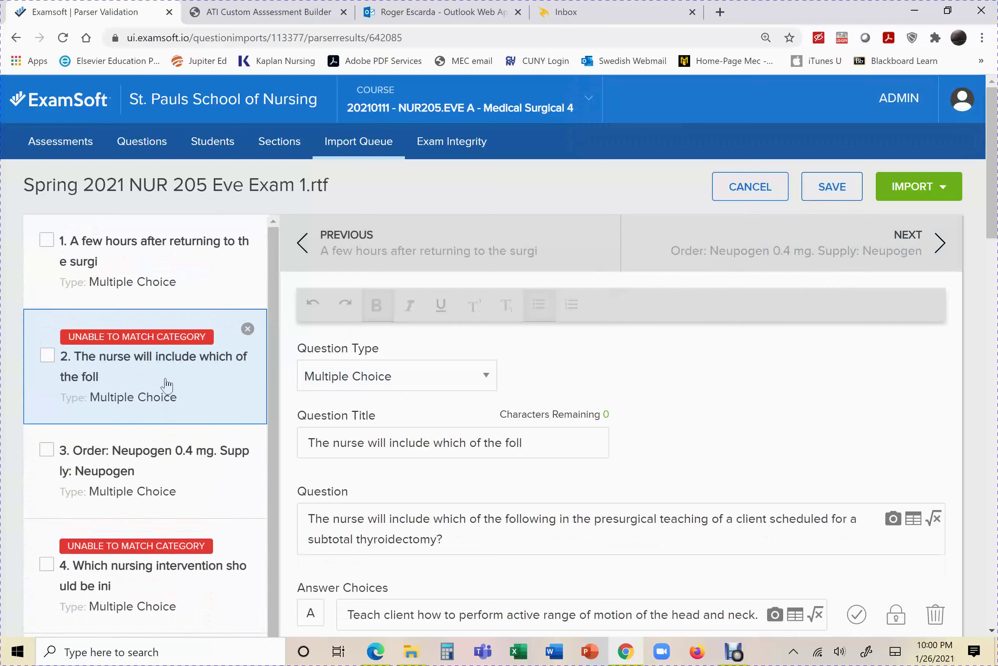
click(170, 266)
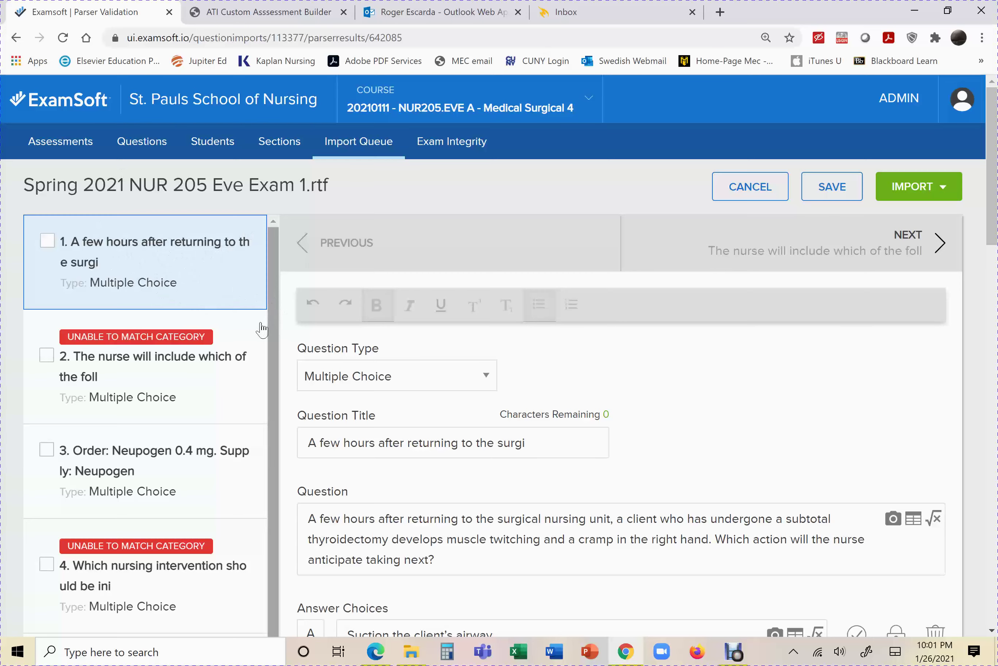
scroll(263, 330, down, 10)
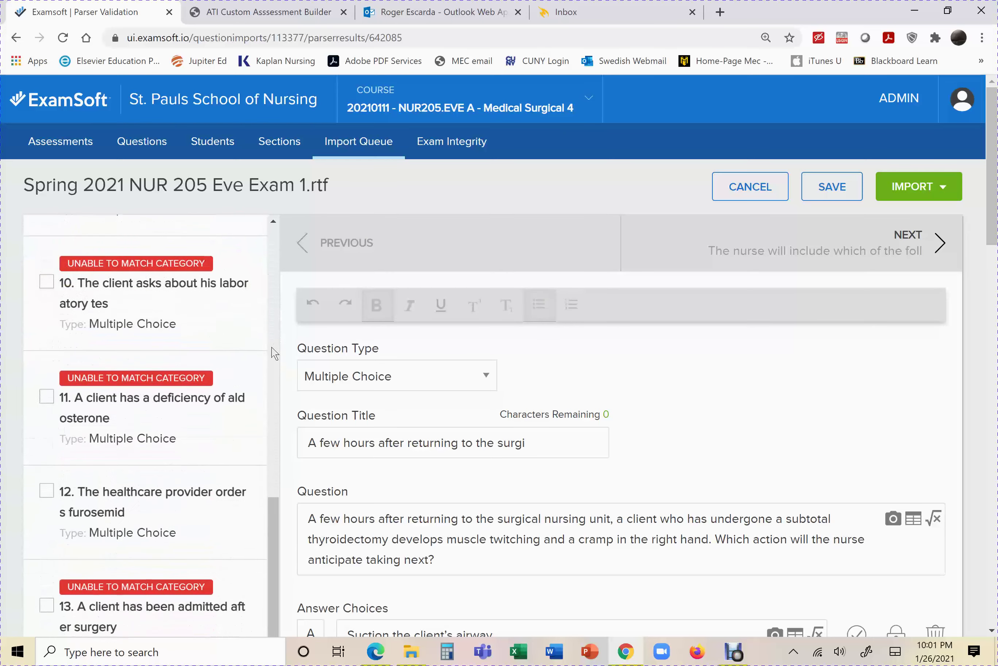
scroll(274, 352, down, 5)
scroll(271, 356, down, 3)
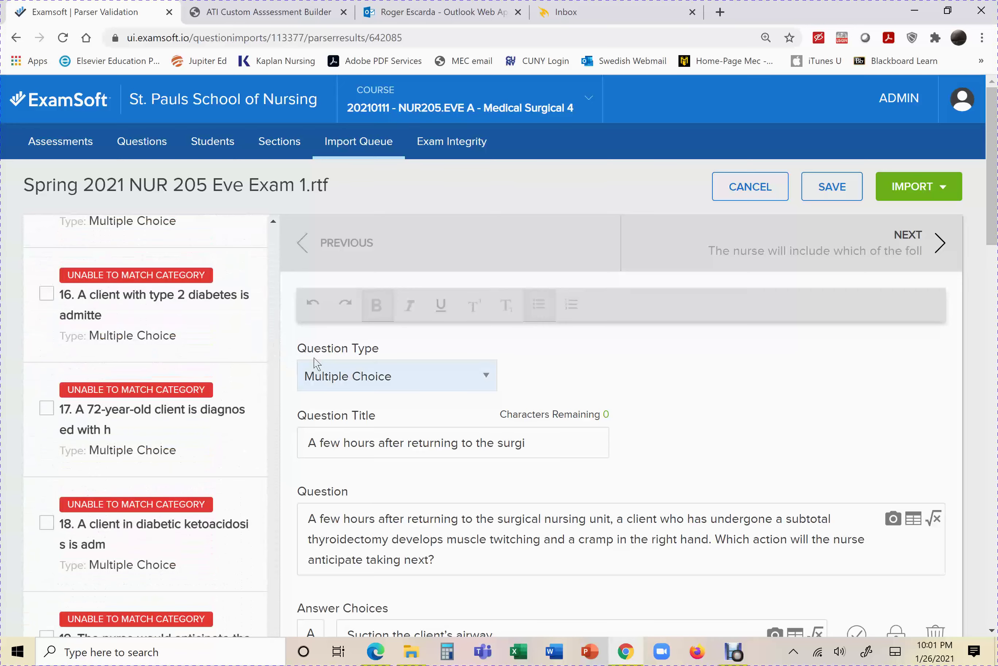
Switch to the exam document in Word and examine its title block, Multiple Choice instructions, Answer Section and Multiple Response heading before question 41
click(422, 659)
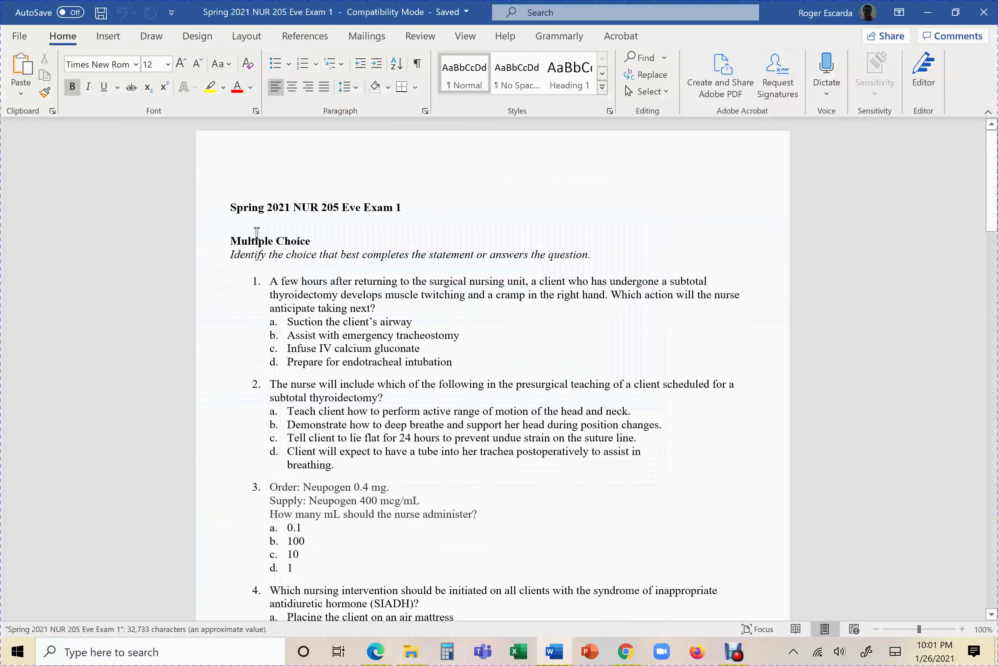
drag(232, 206, 610, 248)
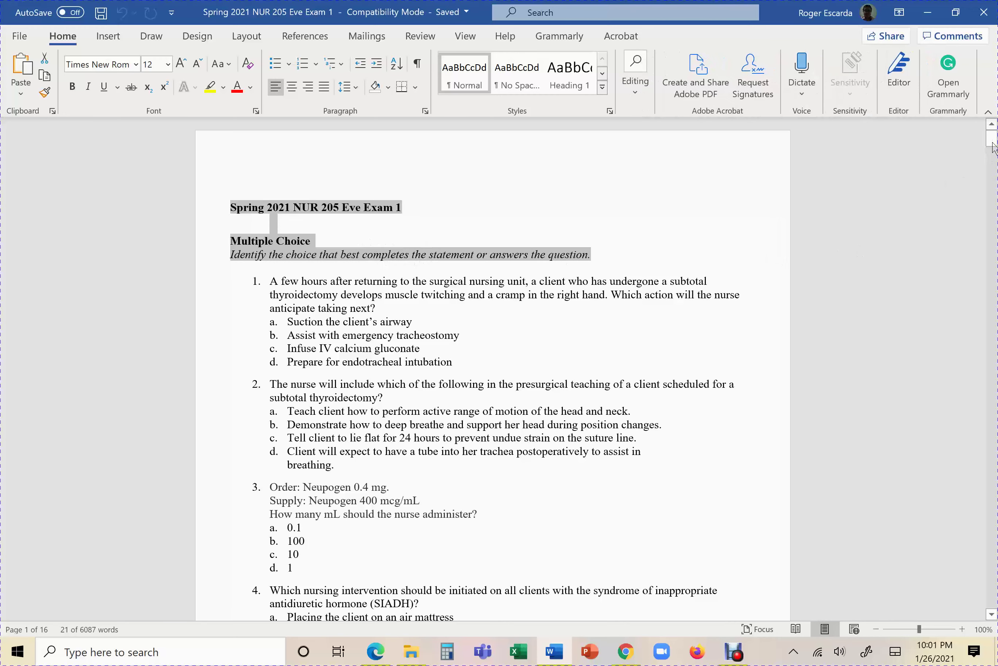
click(989, 587)
click(989, 587)
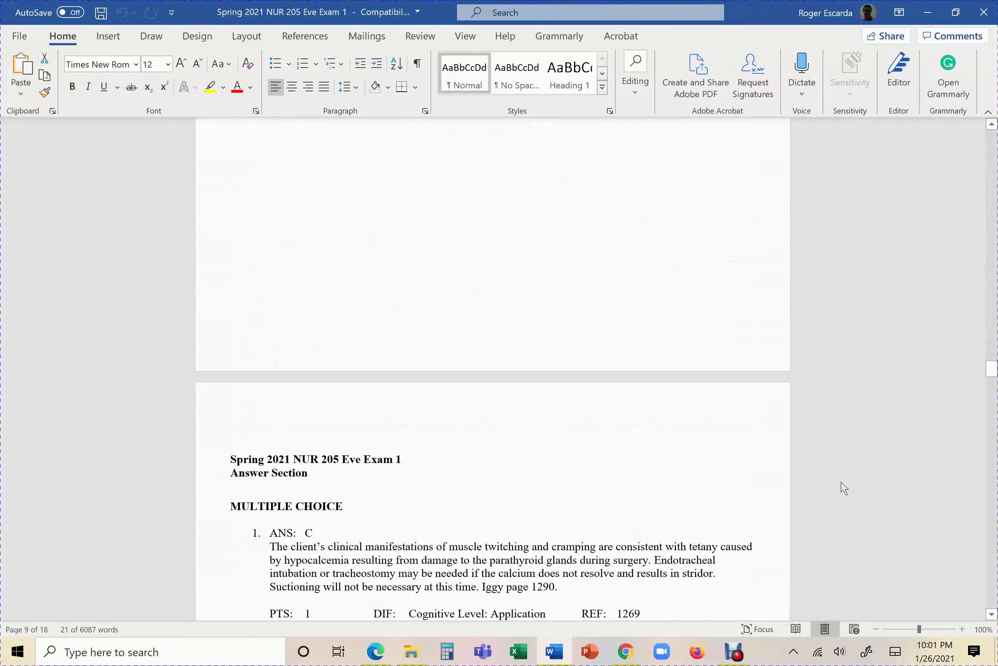
scroll(796, 461, up, 7)
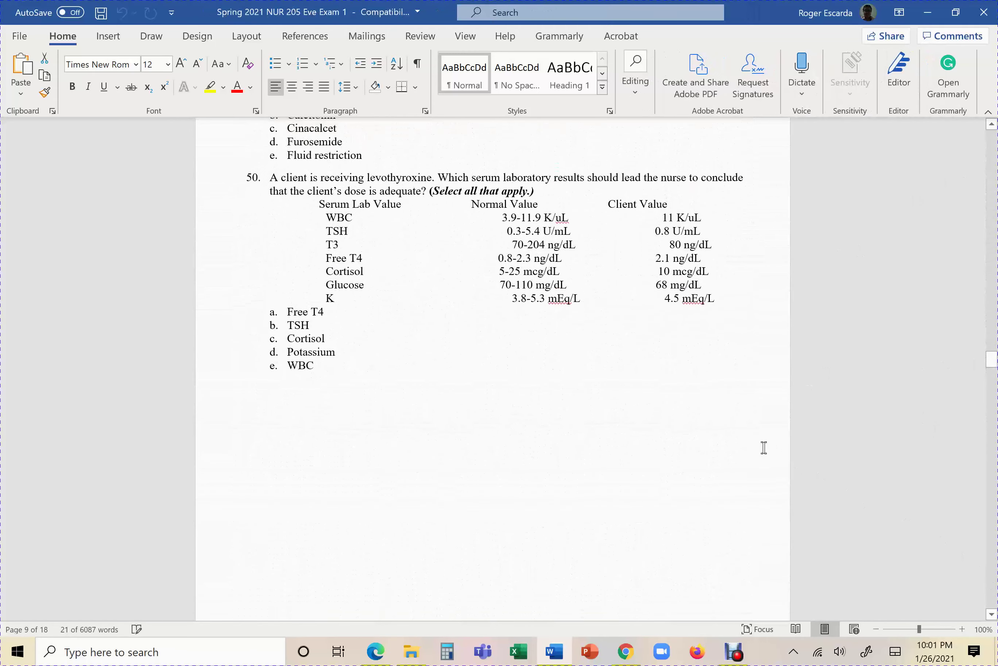
scroll(763, 447, up, 20)
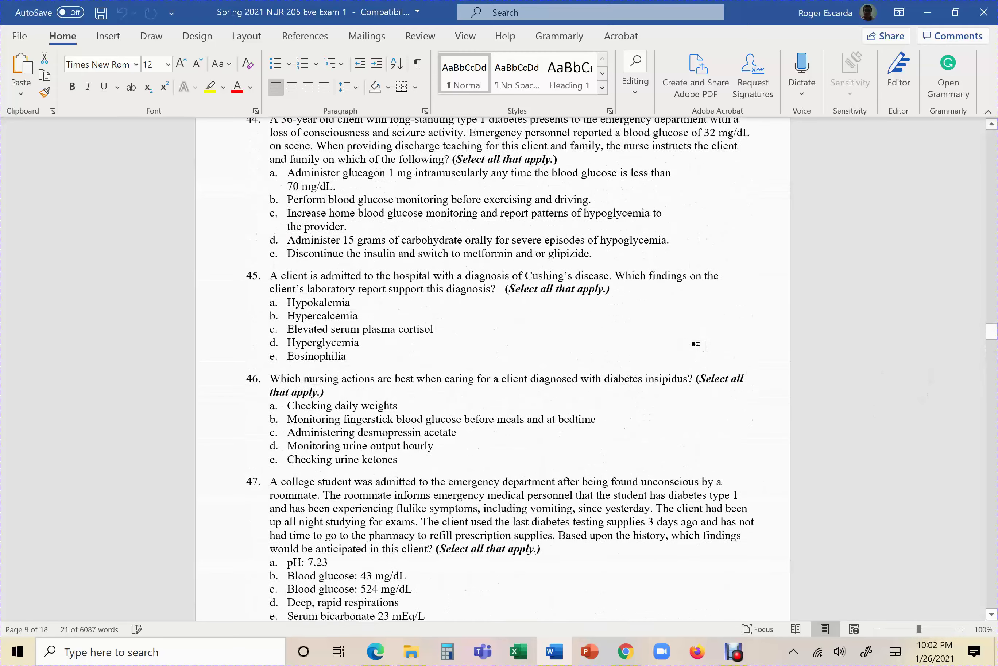
scroll(705, 346, up, 20)
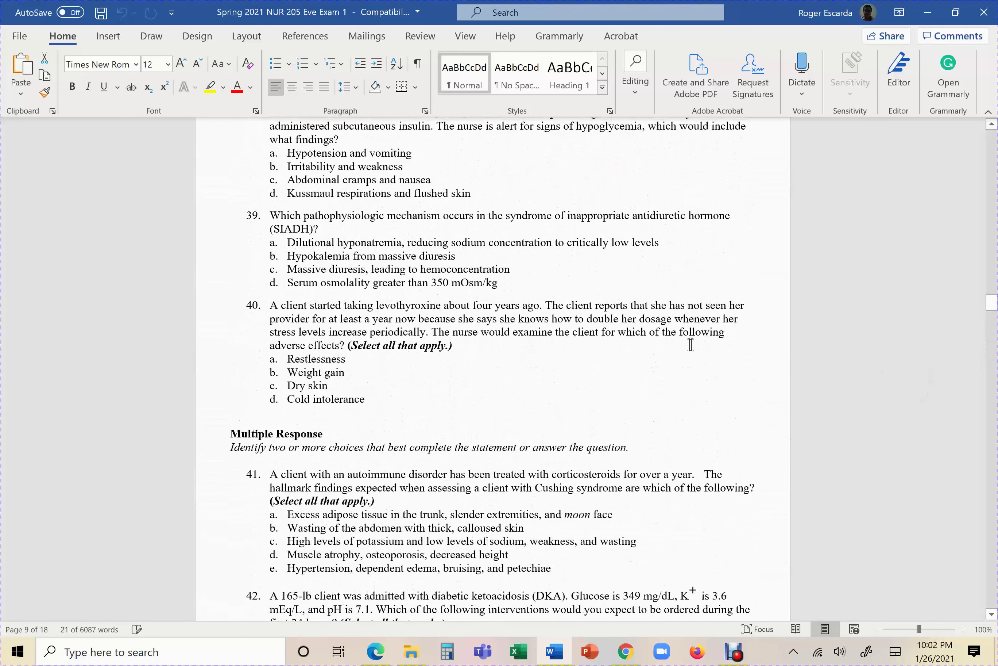
scroll(577, 347, down, 5)
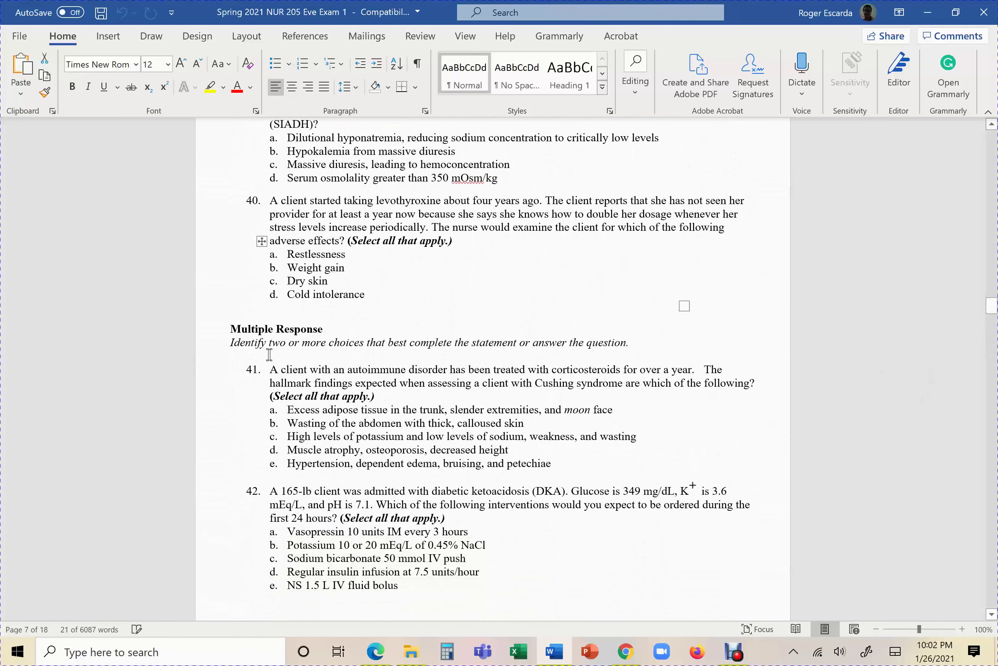
drag(230, 325, 629, 342)
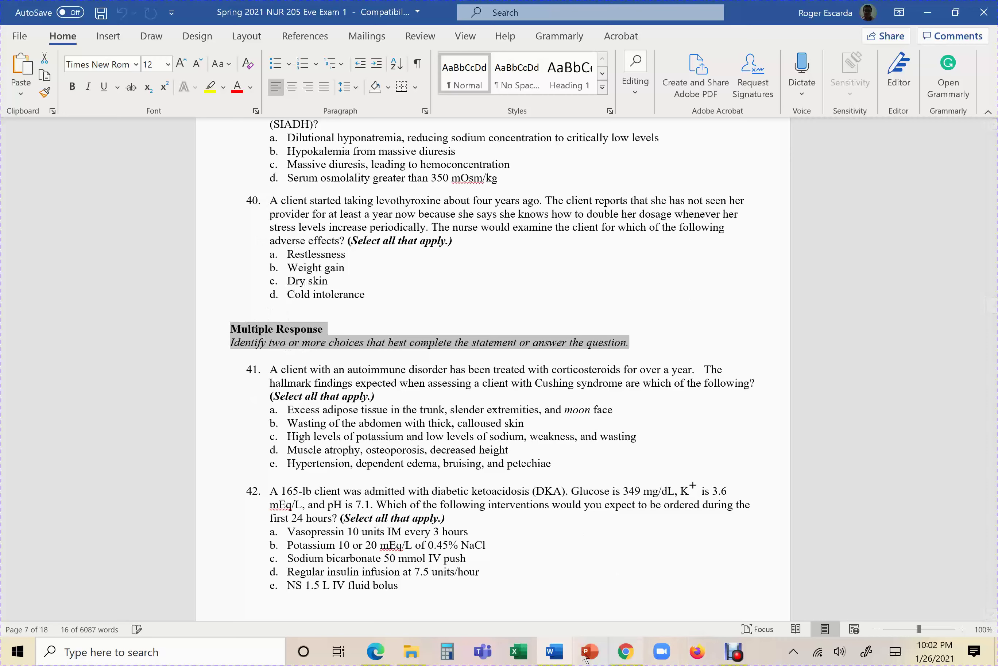
Switch back to ExamSoft in Chrome and delete the stray Multiple Response heading and instructions from answer choice D of question 40
click(627, 653)
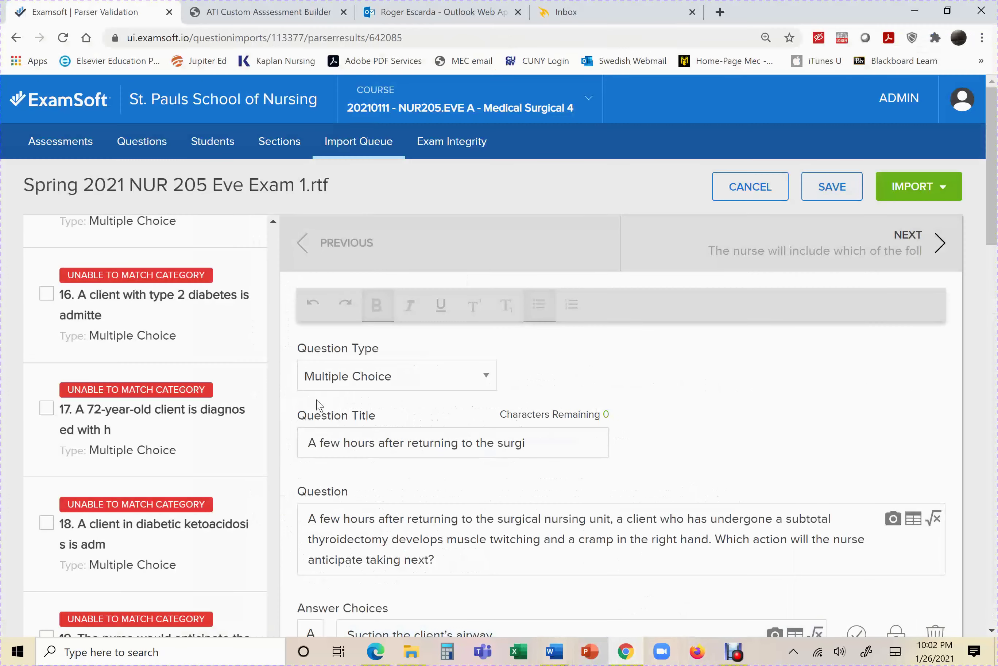
scroll(258, 406, down, 15)
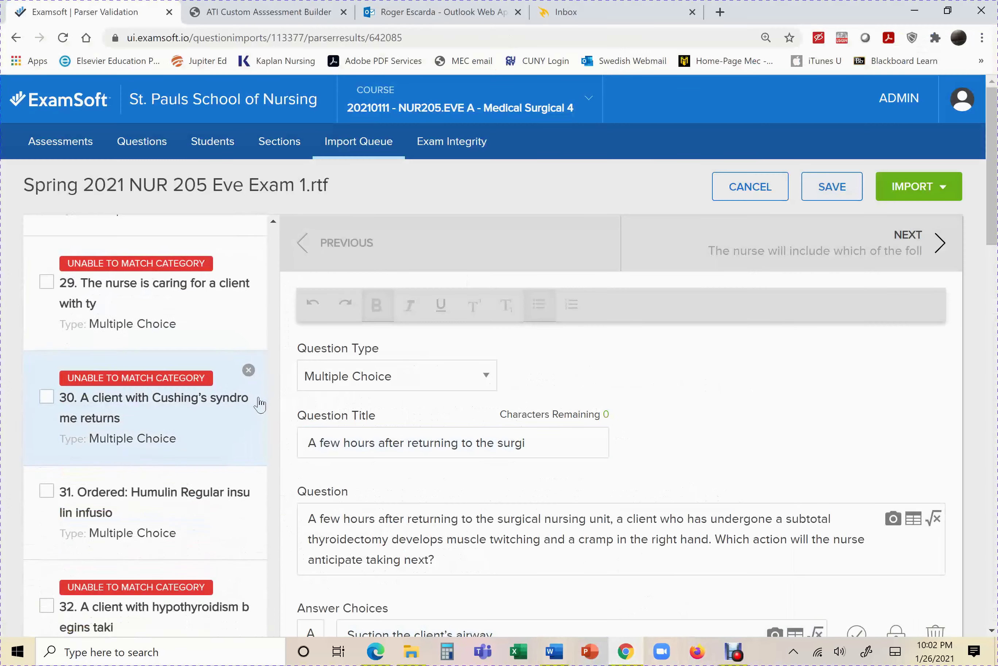
scroll(260, 404, down, 15)
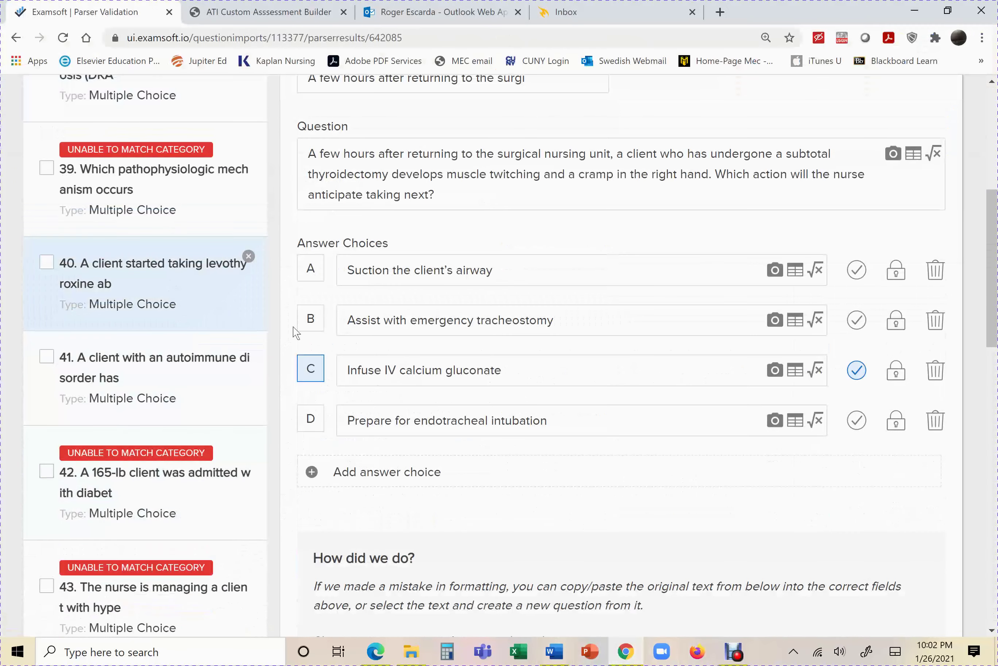
scroll(442, 360, down, 3)
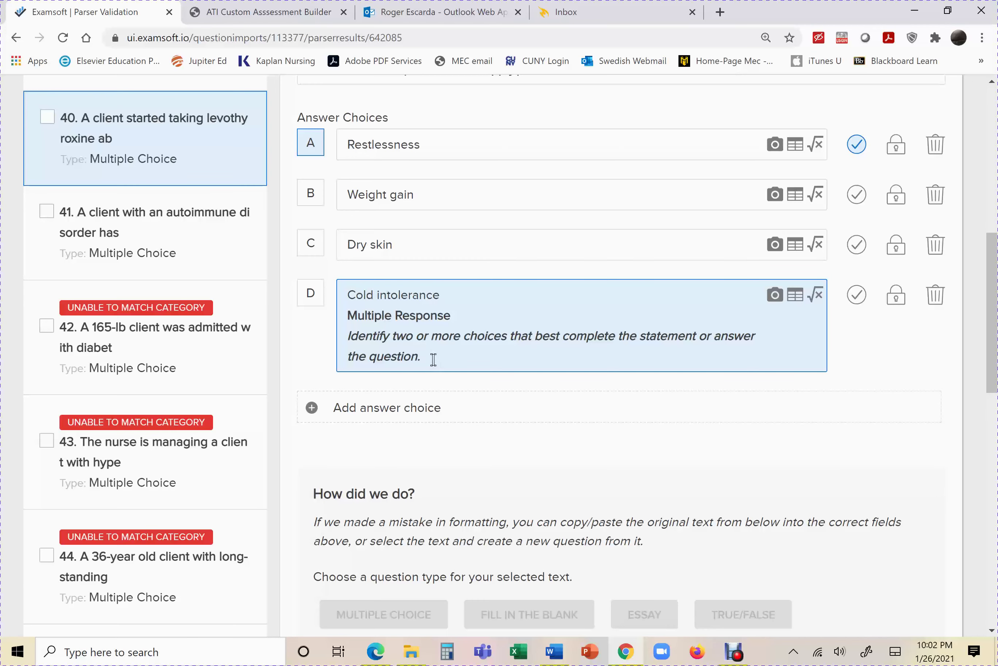
drag(434, 359, 339, 324)
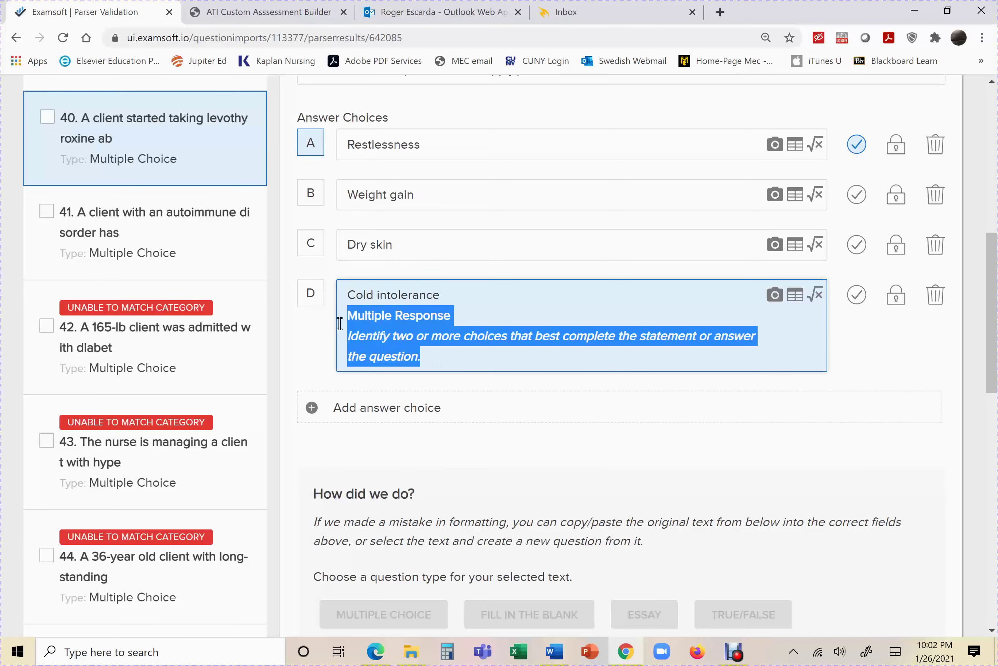
key(BackSpace)
key(BackSpace)
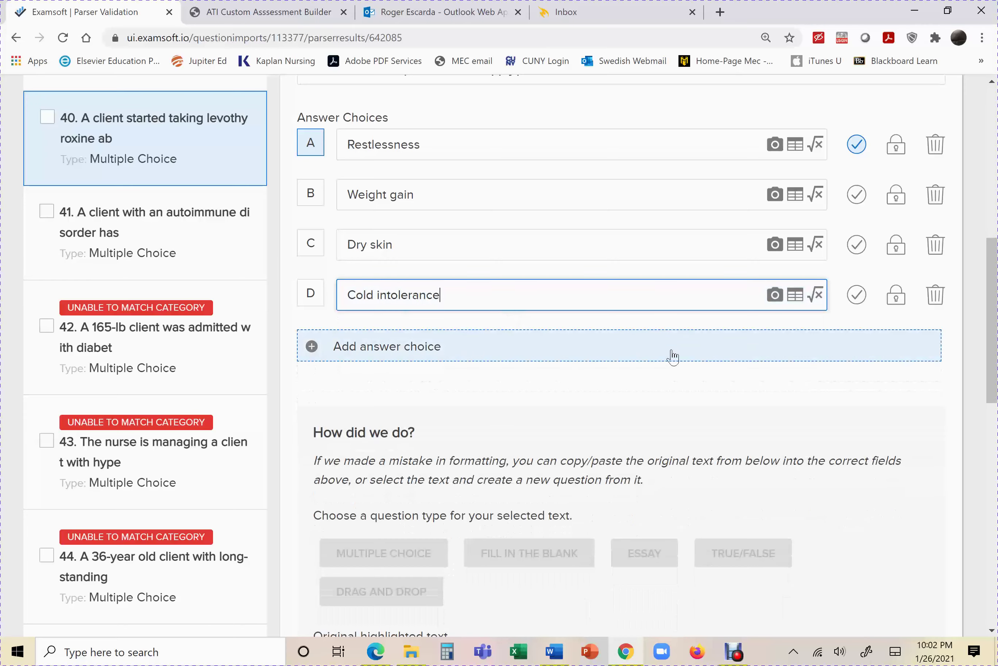
Save the corrected answer choices of question 40
scroll(673, 356, down, 5)
scroll(672, 357, up, 6)
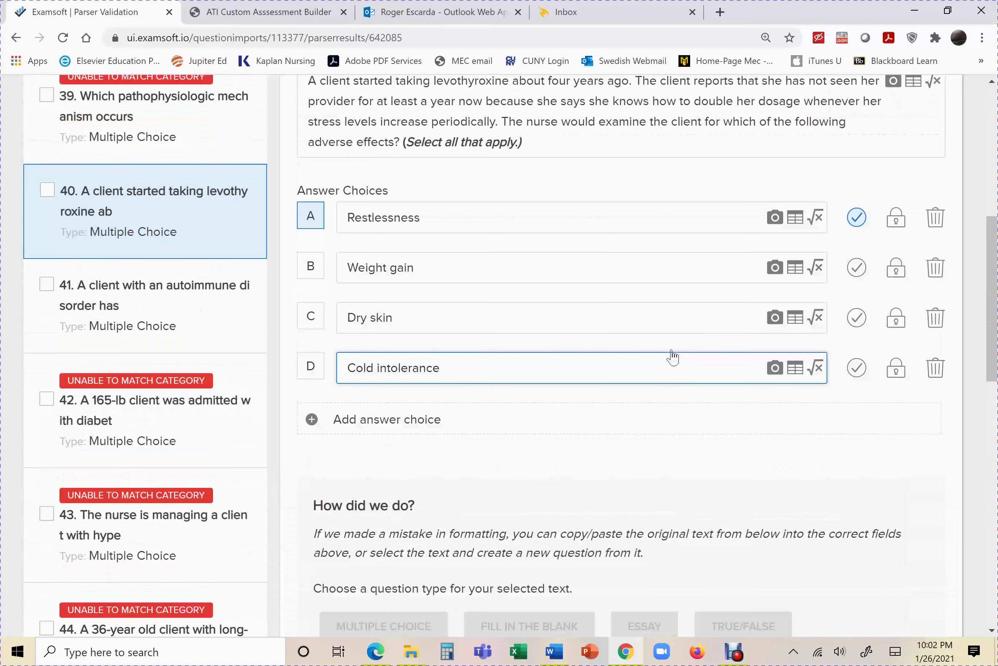
scroll(673, 357, up, 10)
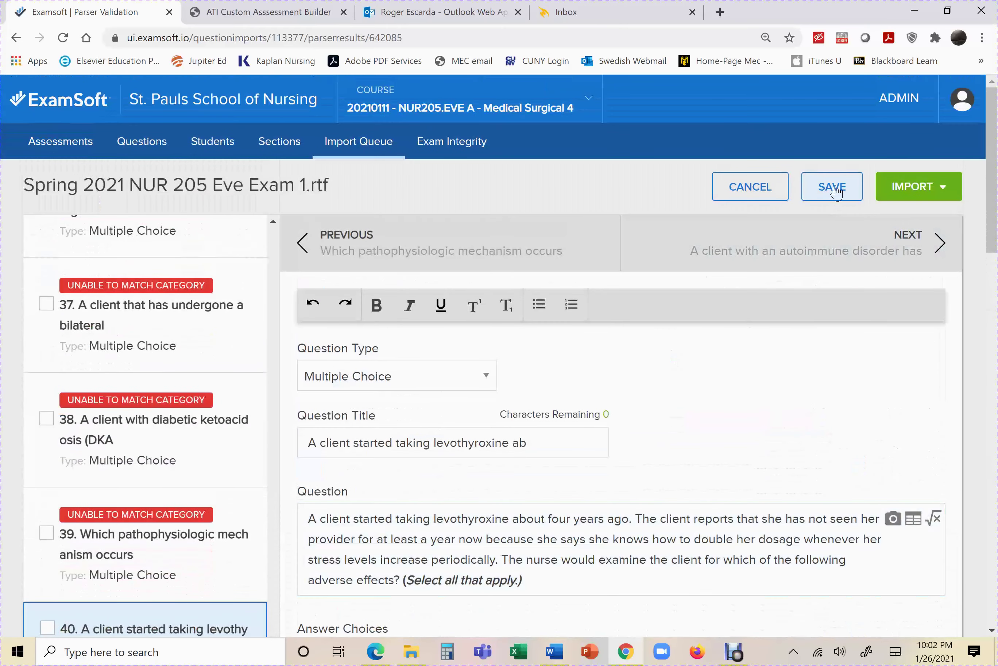
click(836, 192)
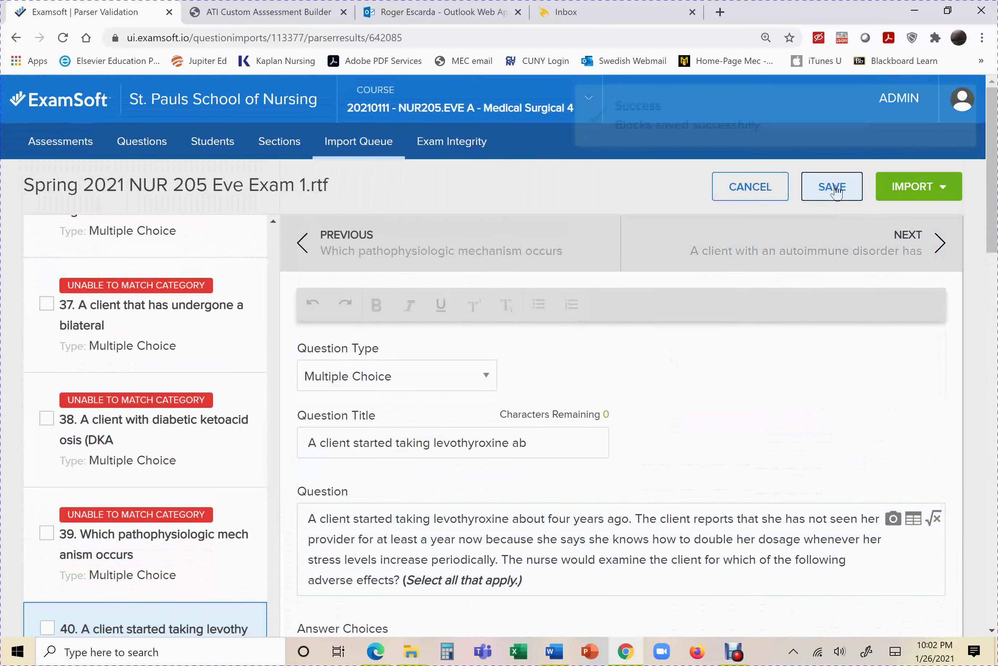
Review question 40's answer choices, rationale and categories, and the question list down to question 50
scroll(601, 361, down, 5)
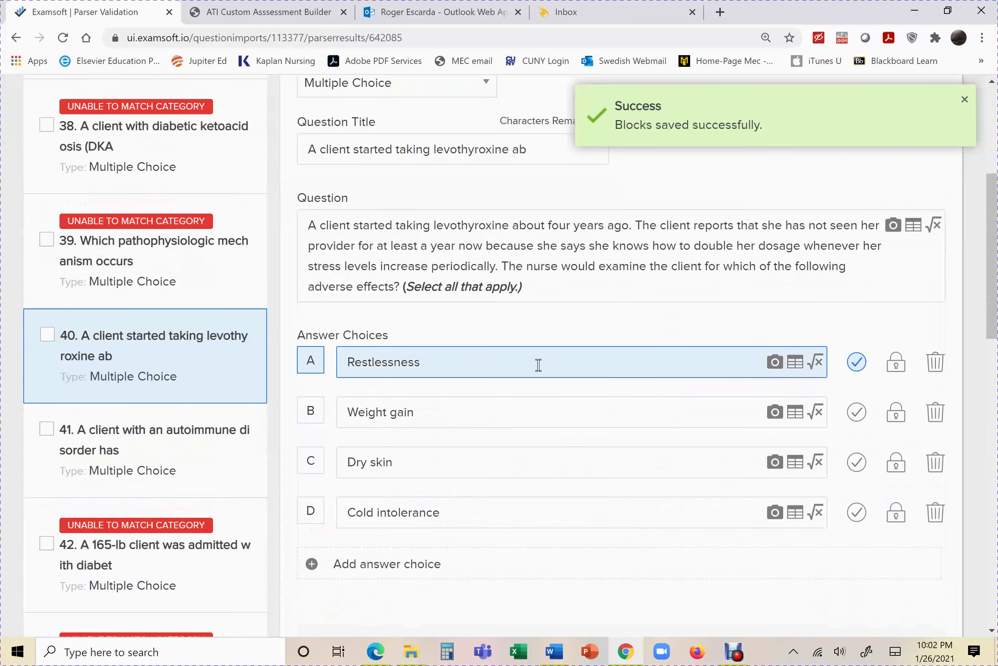
scroll(538, 363, down, 5)
scroll(540, 372, down, 12)
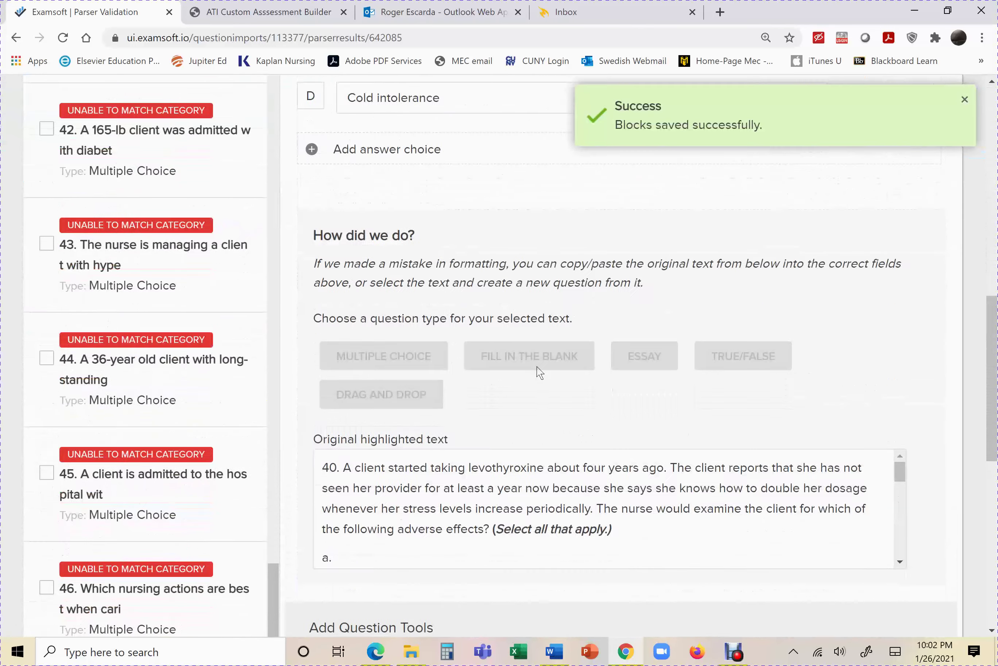
scroll(539, 372, down, 2)
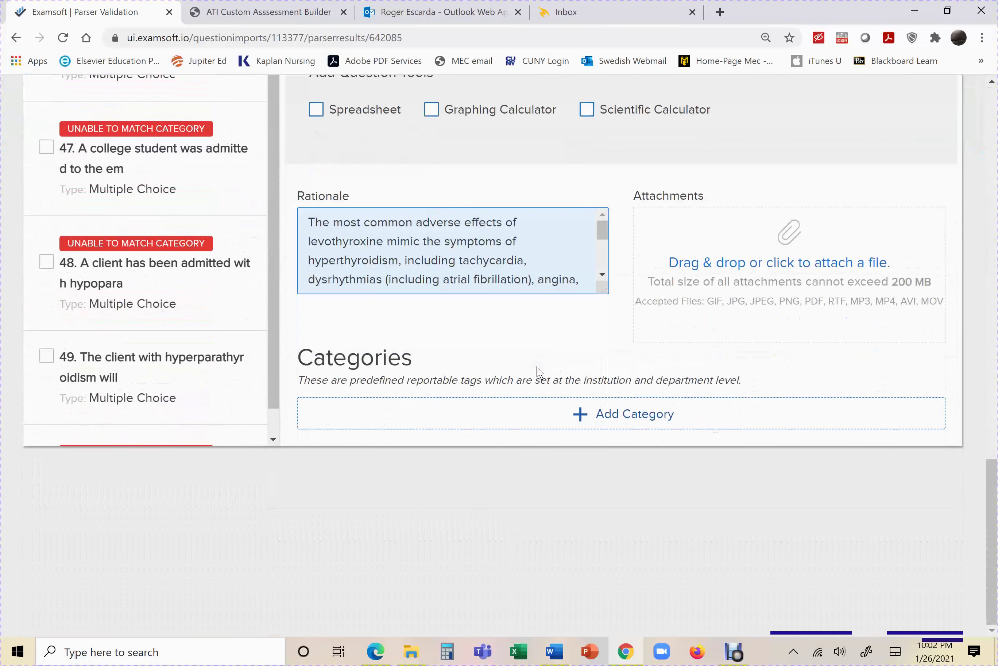
scroll(275, 377, down, 2)
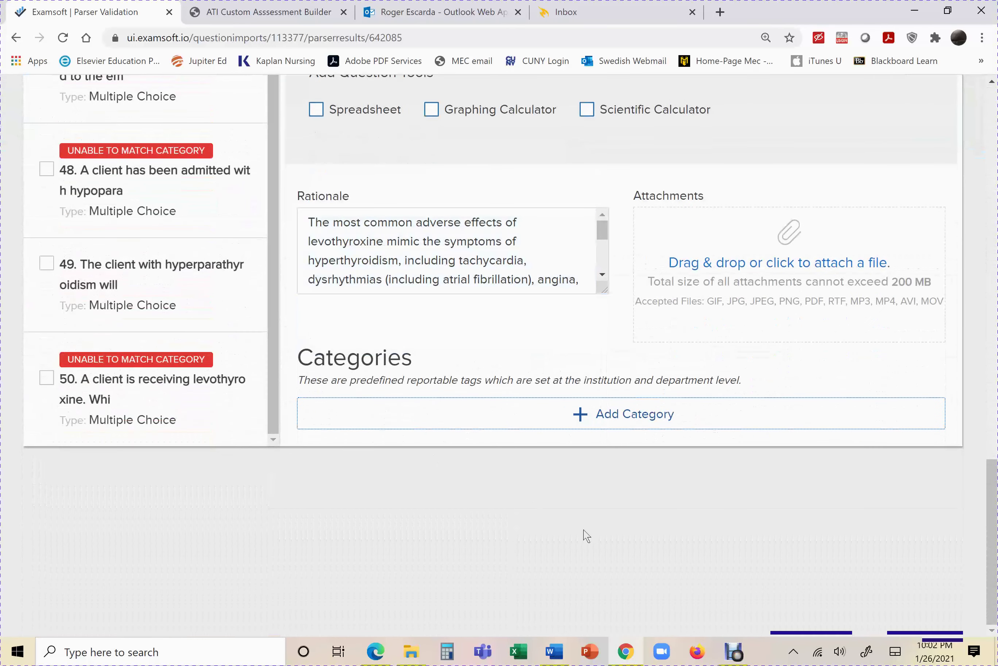
Switch to the exam document in Word and examine the end of question 50 and the Answer Section heading after it
click(554, 651)
scroll(472, 388, down, 10)
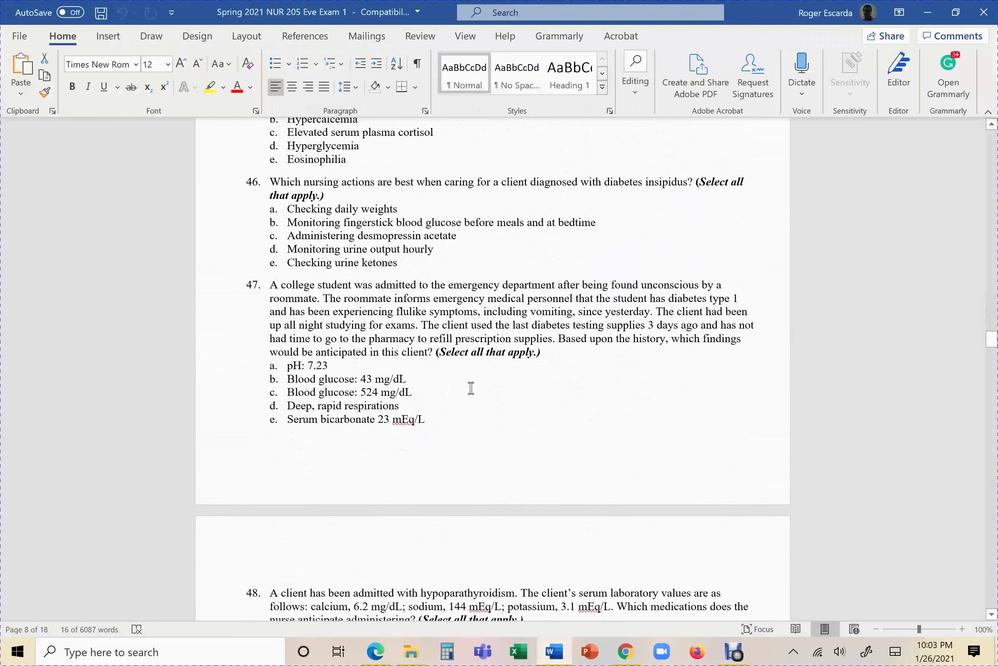
scroll(471, 388, down, 8)
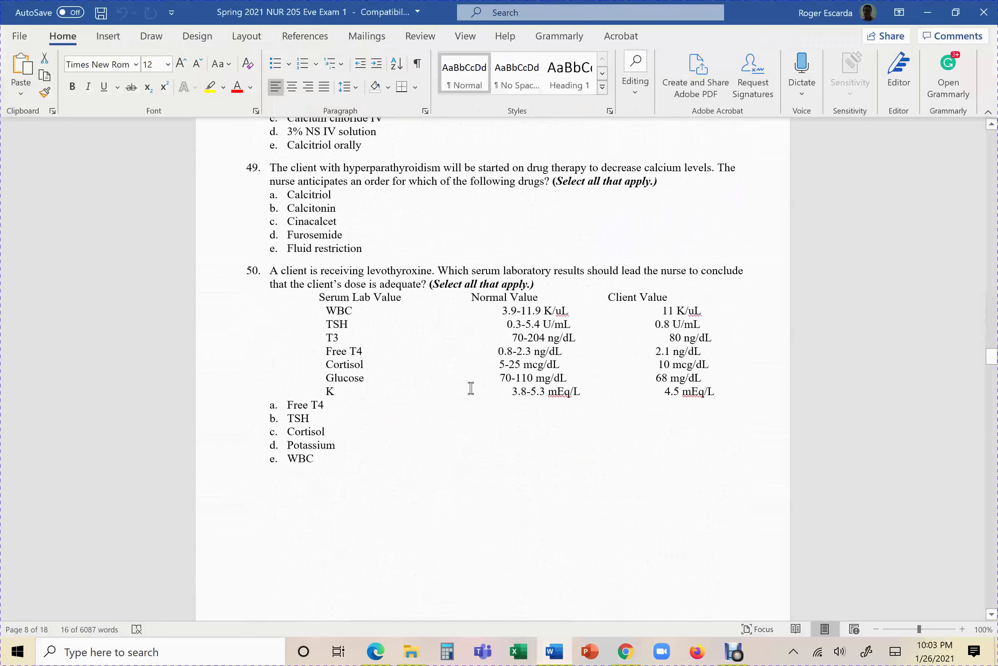
scroll(472, 388, down, 5)
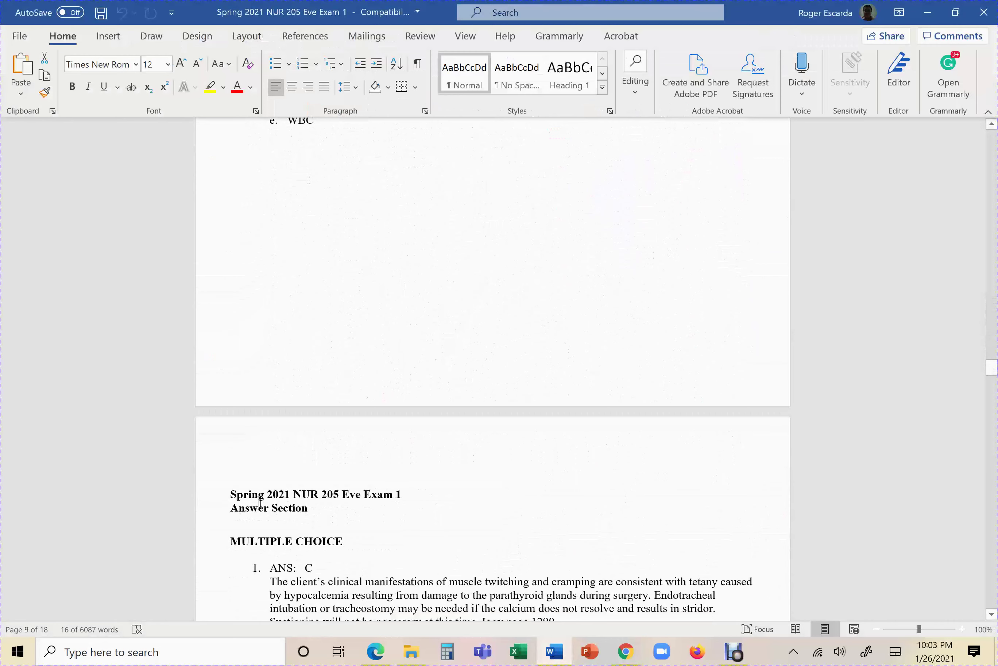
scroll(325, 476, up, 3)
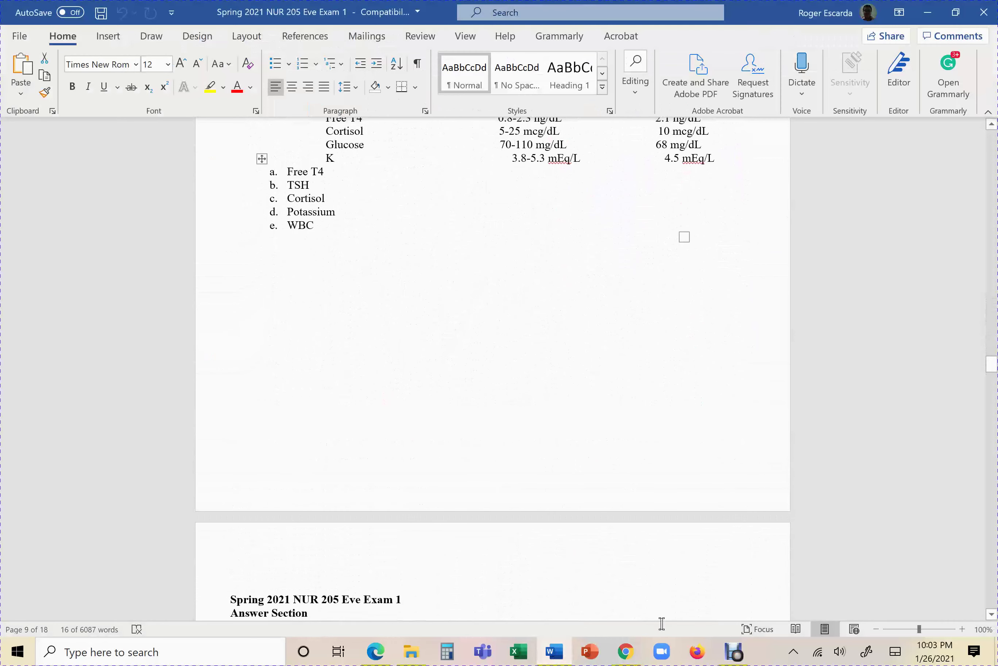
Switch back to ExamSoft in Chrome and delete the stray exam title, Answer Section and MULTIPLE CHOICE headings from answer choice E of question 50
click(626, 652)
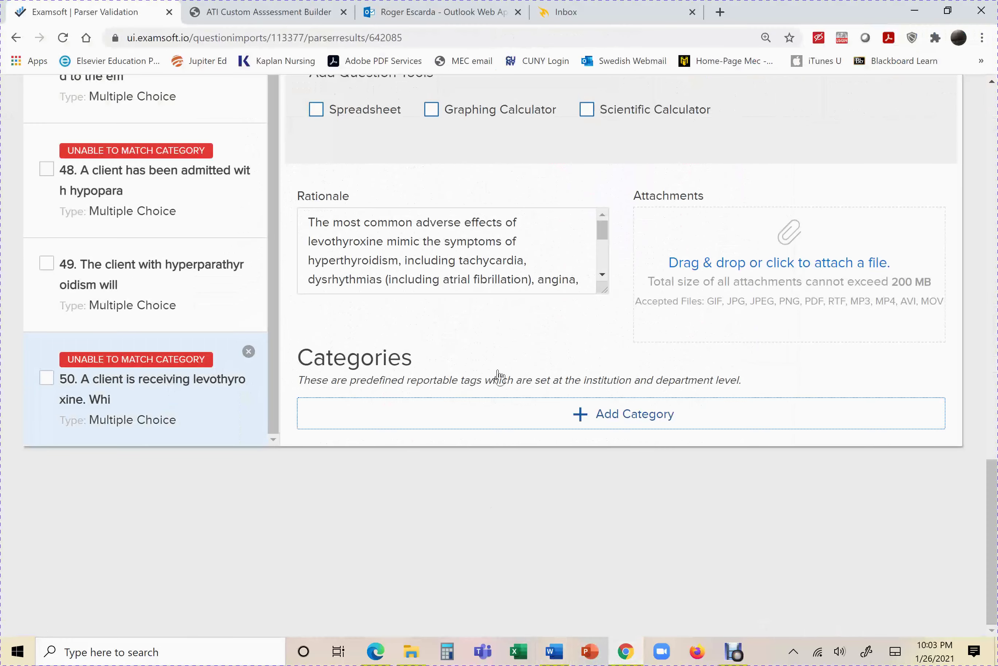
scroll(498, 377, up, 5)
scroll(498, 377, up, 6)
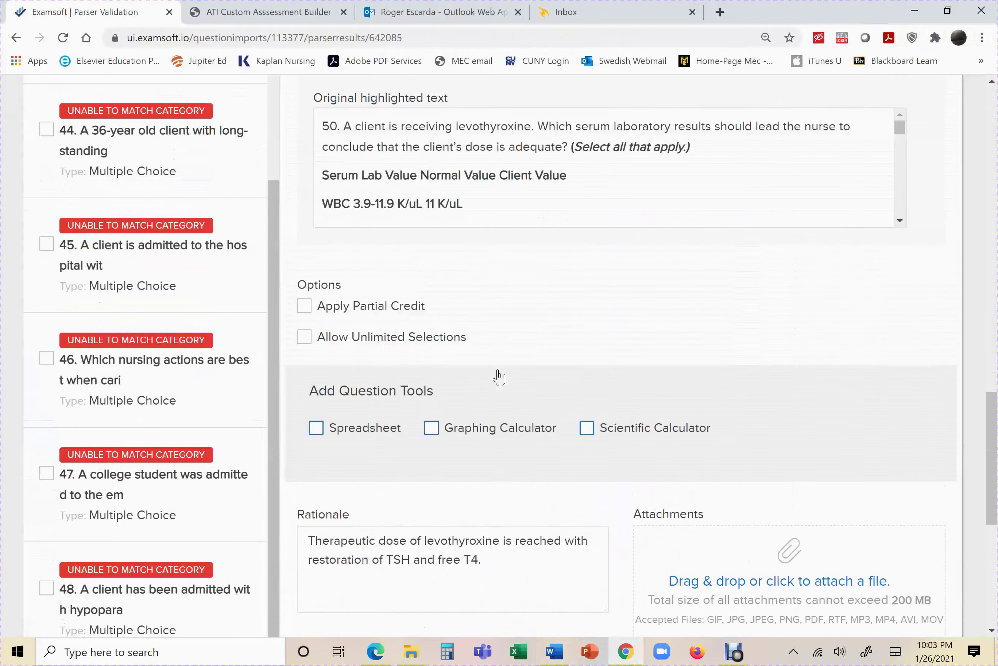
scroll(449, 307, up, 9)
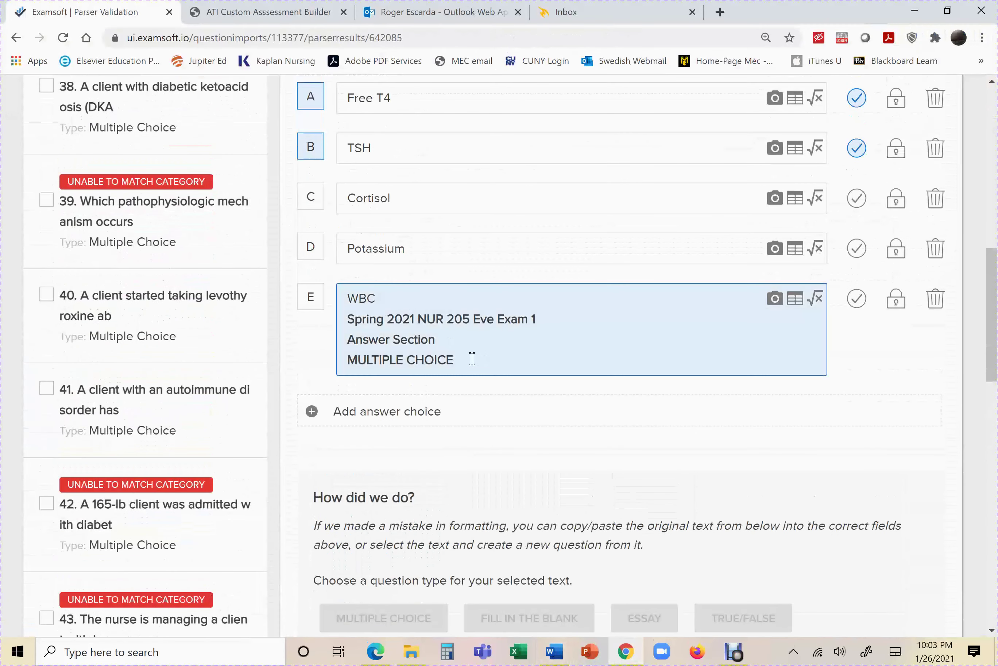
drag(436, 359, 339, 323)
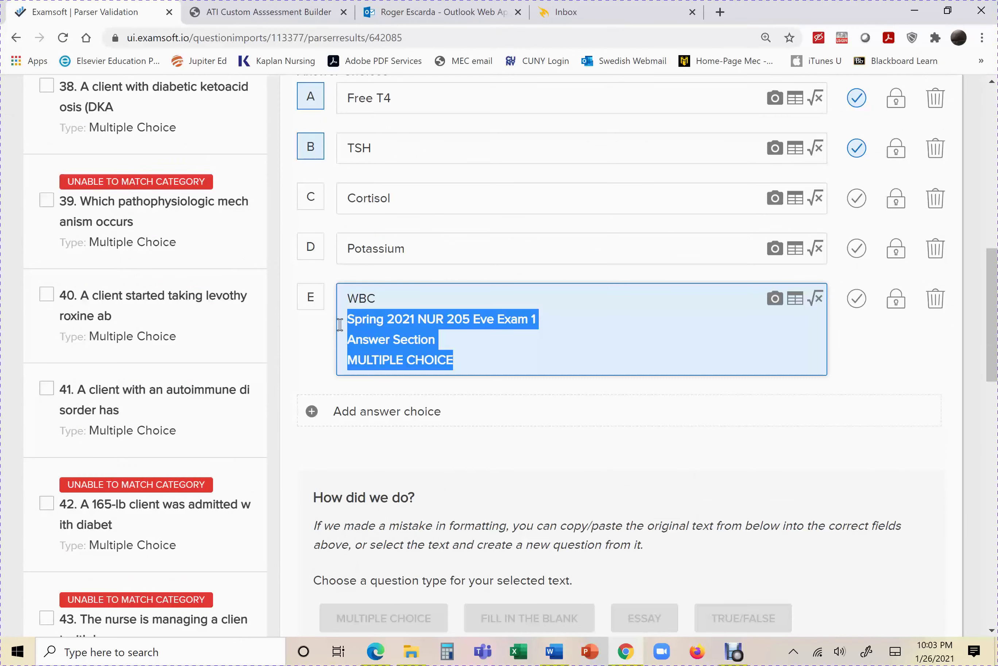
key(BackSpace)
key(BackSpace)
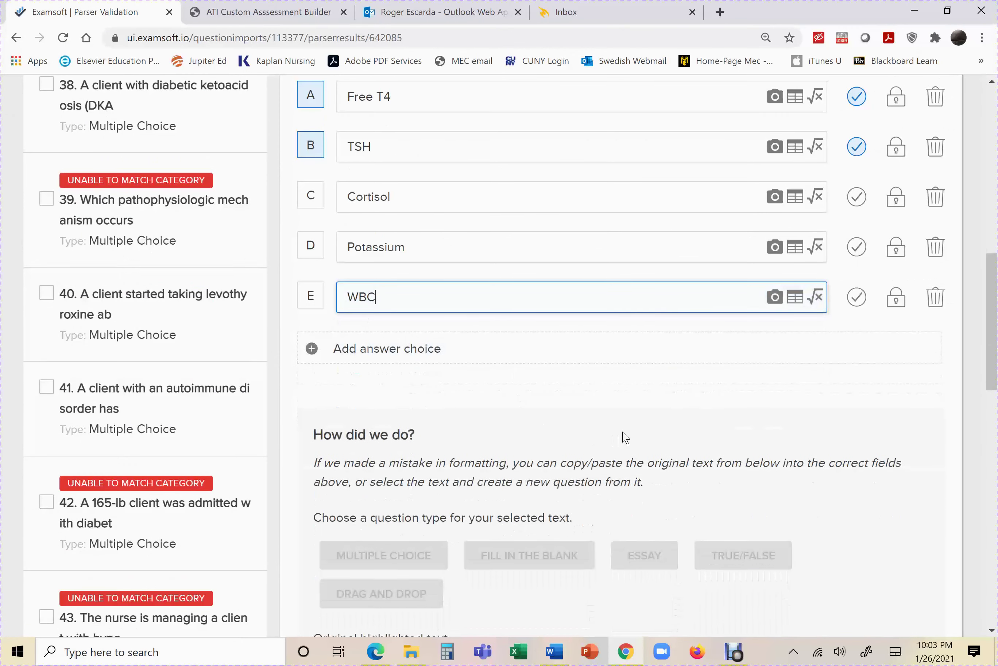
Remove all the unmatched imported categories from question 50, including Analysis, Hypothyroidism and Pharm and Parenteral Therapies
scroll(624, 439, down, 6)
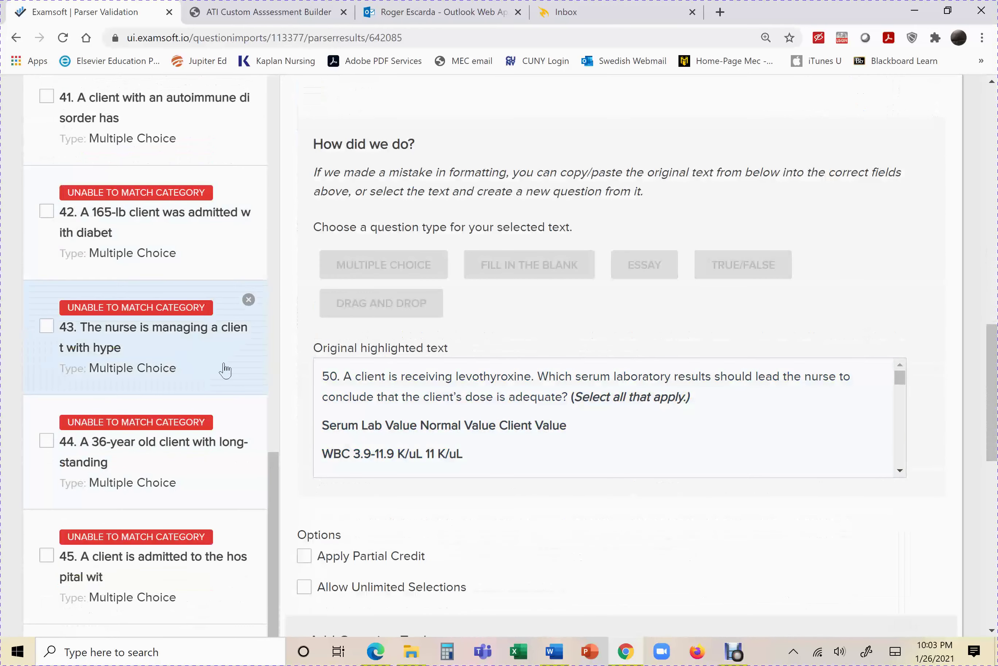
scroll(669, 430, down, 3)
scroll(820, 493, down, 14)
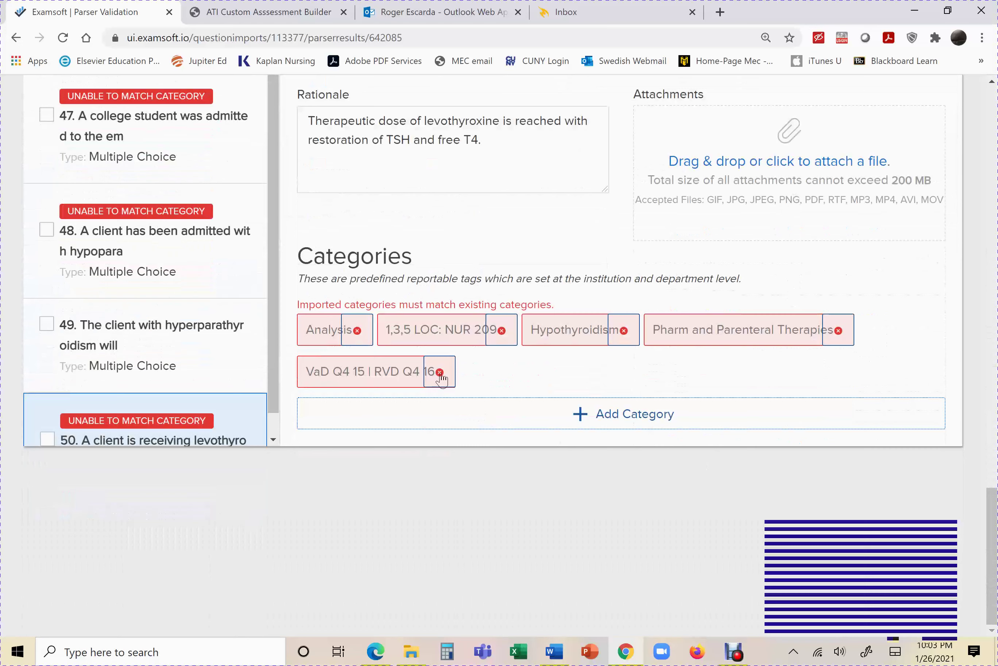
click(439, 372)
click(501, 372)
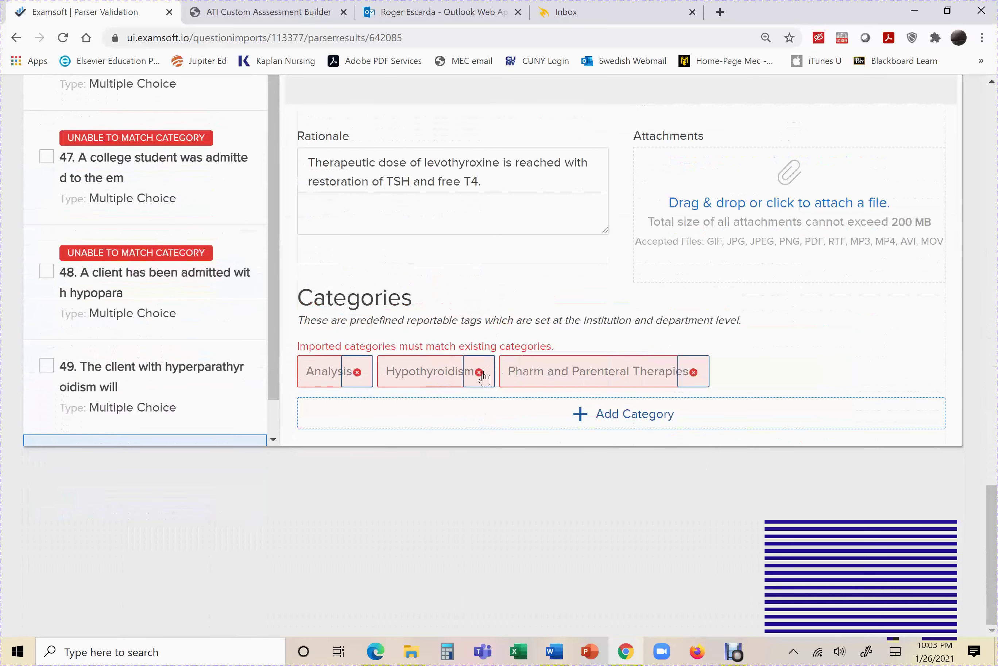
click(480, 372)
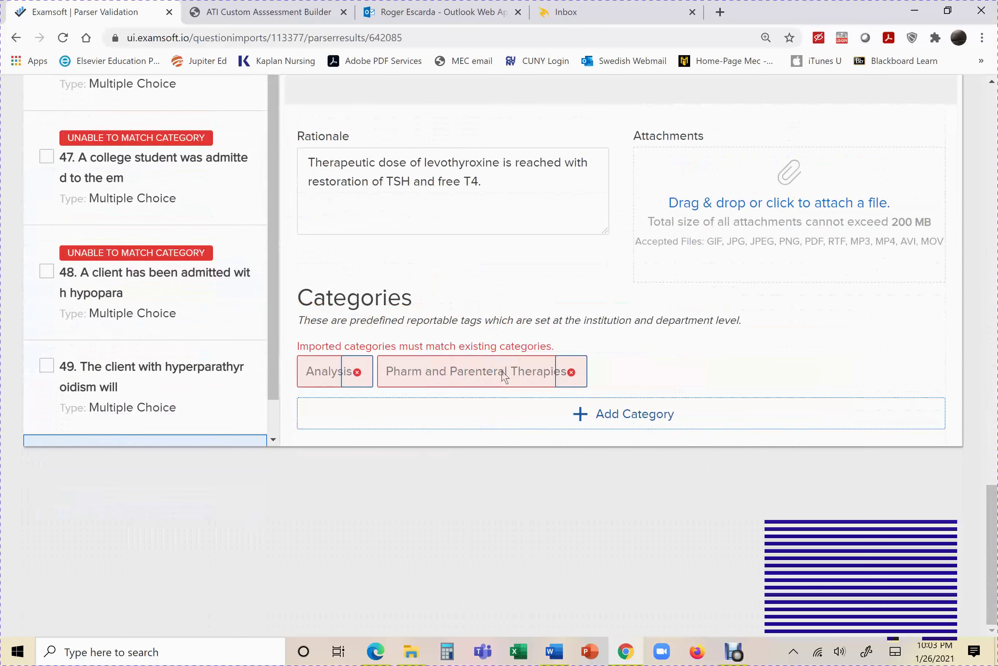
click(571, 372)
click(357, 372)
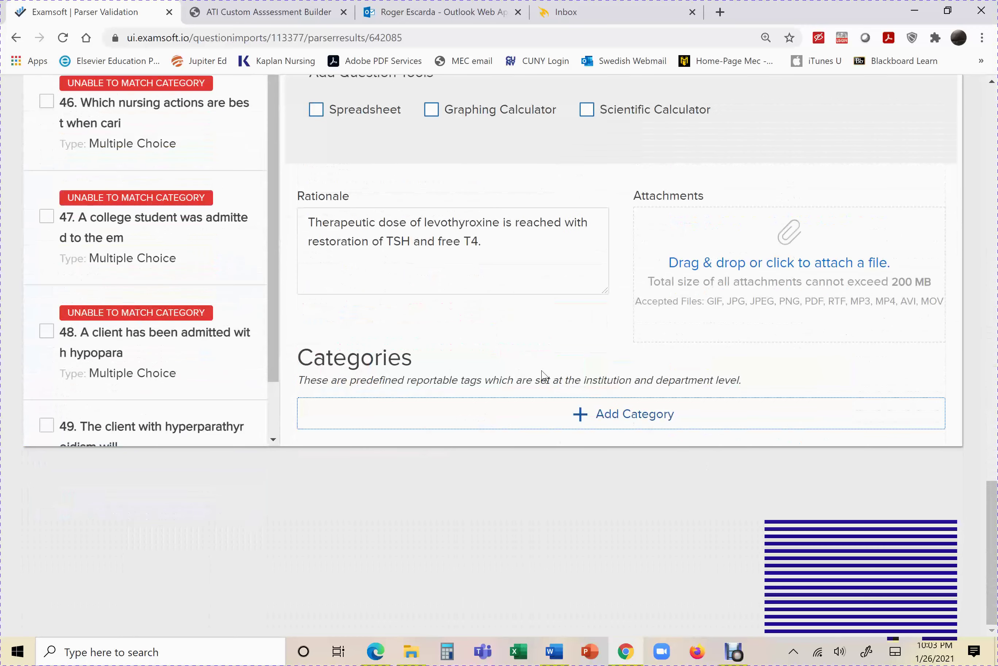
scroll(270, 419, down, 3)
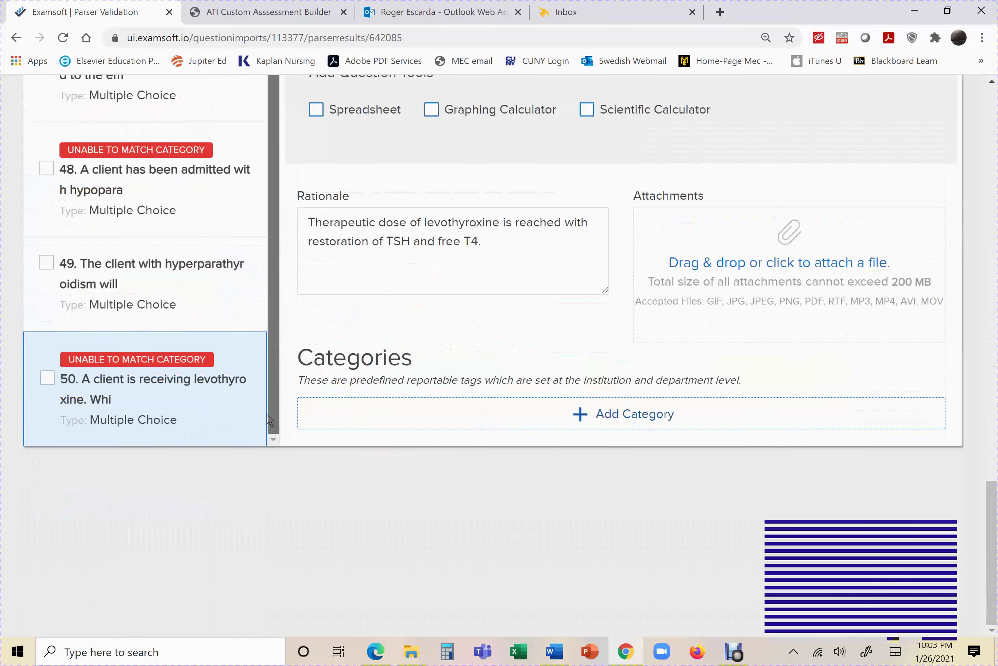
Allow unlimited selections for the select-all-that-apply question 50 and save the question
scroll(700, 345, up, 7)
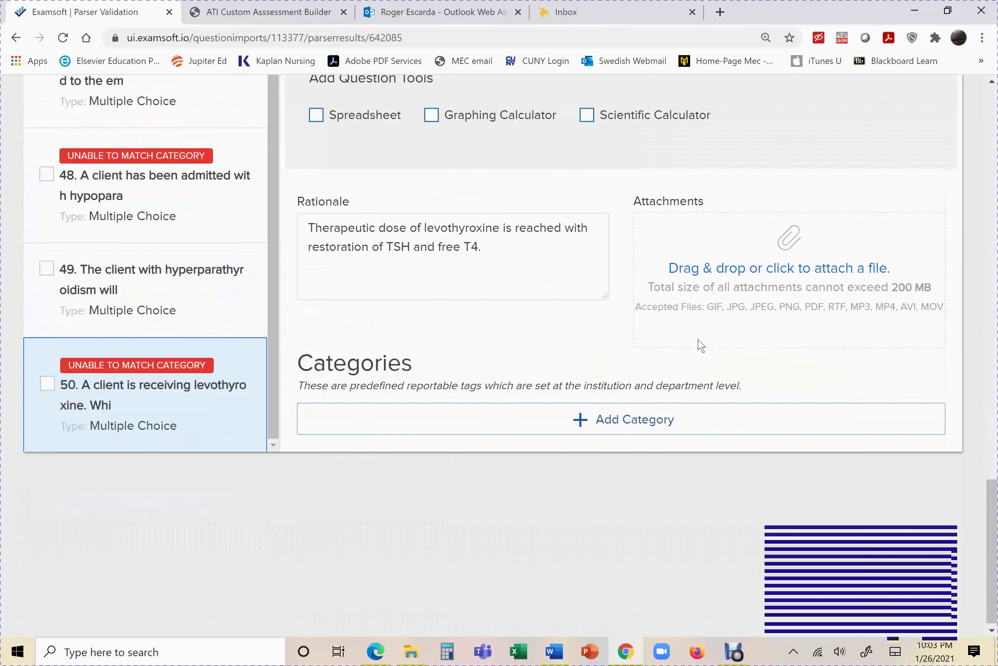
scroll(700, 346, up, 18)
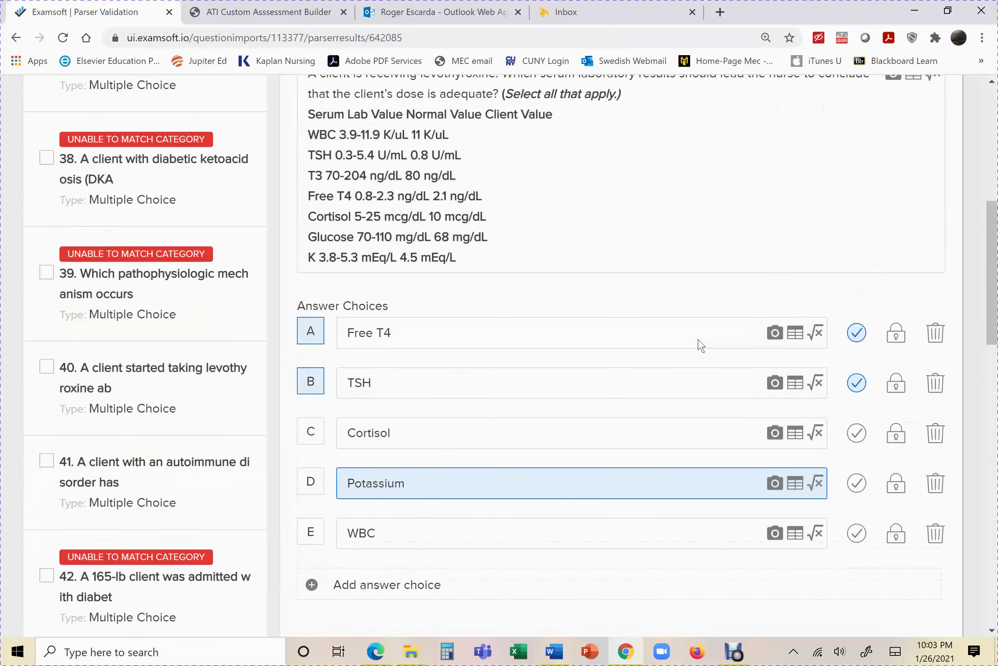
scroll(651, 323, up, 2)
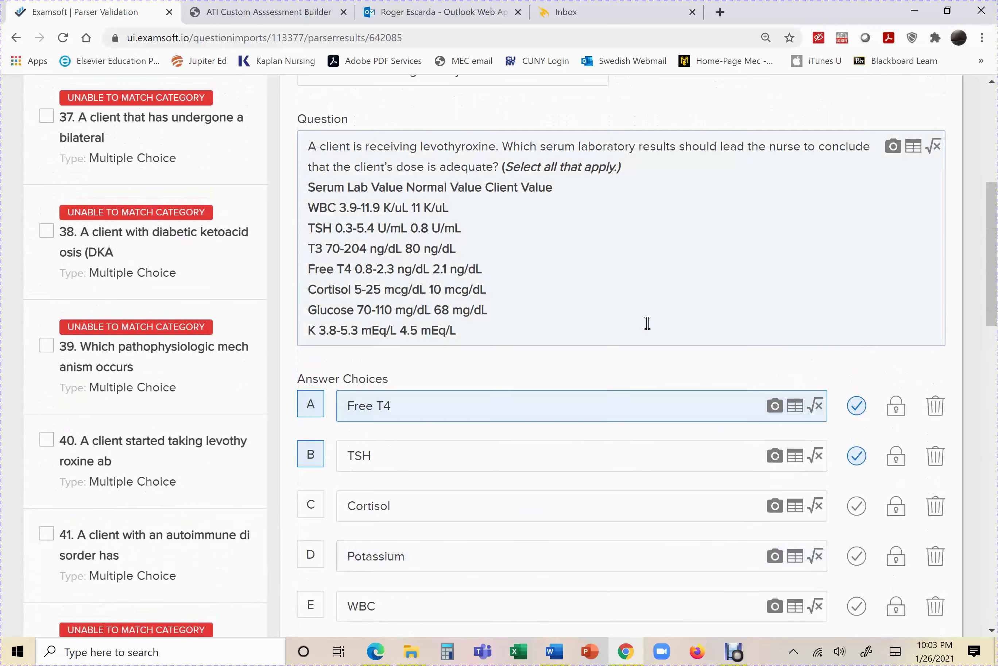
scroll(648, 323, down, 2)
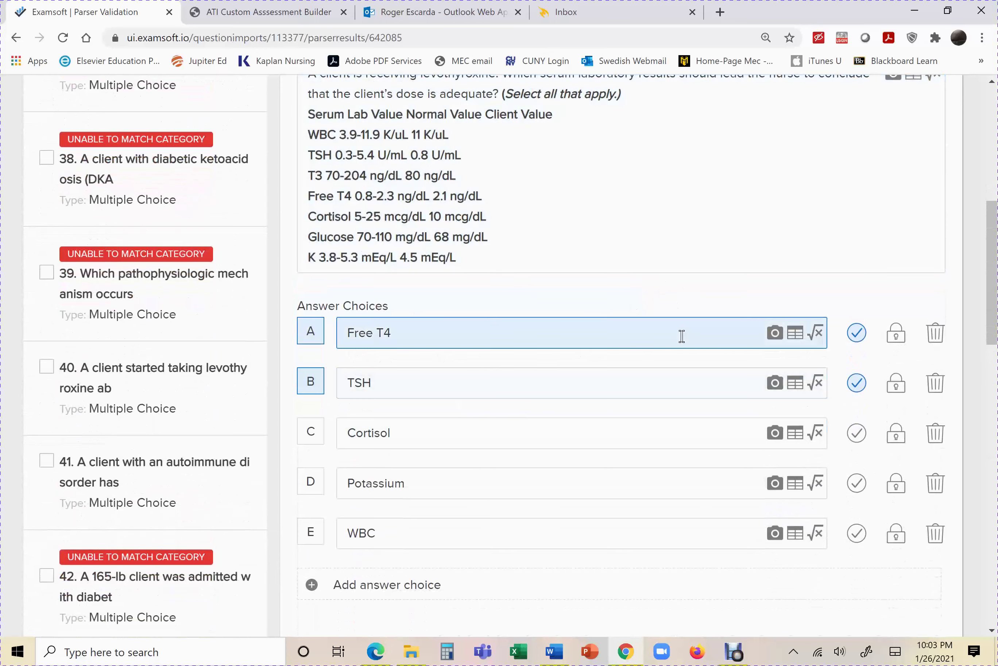
scroll(682, 335, up, 10)
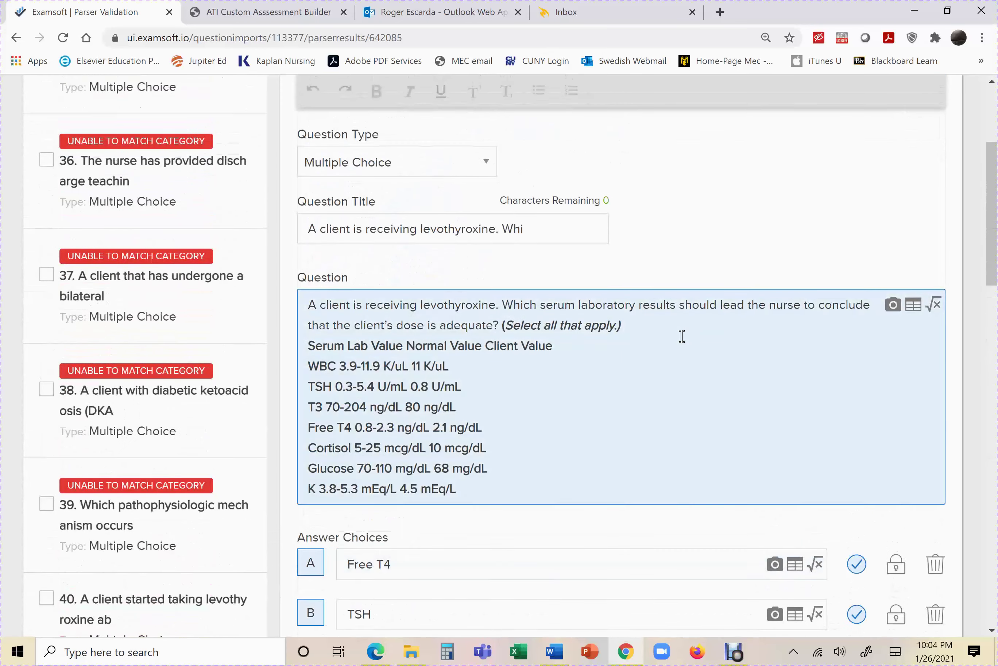
scroll(682, 336, down, 15)
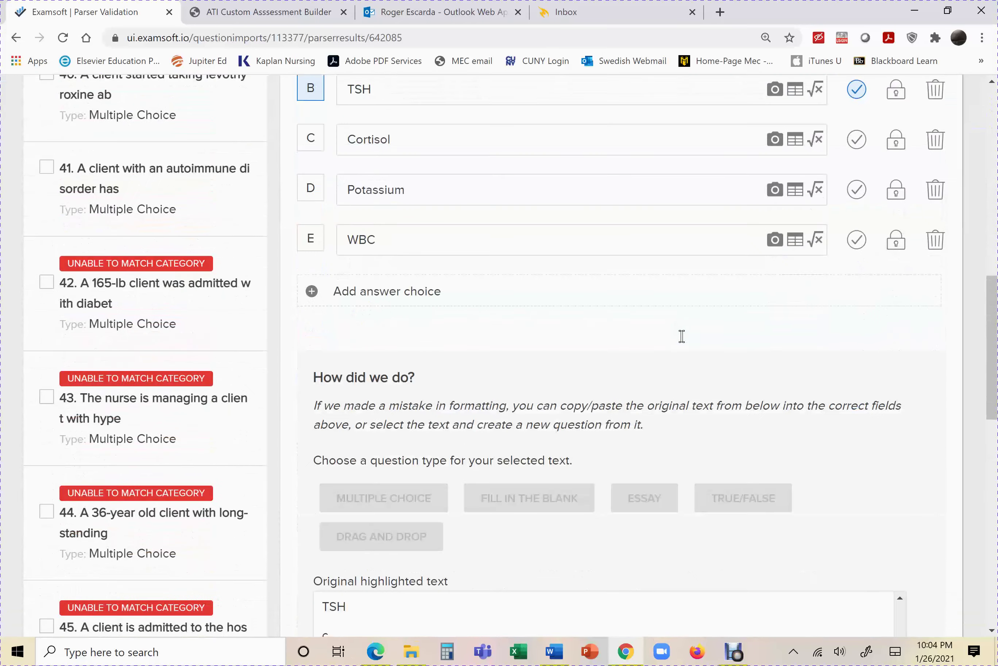
scroll(681, 336, down, 10)
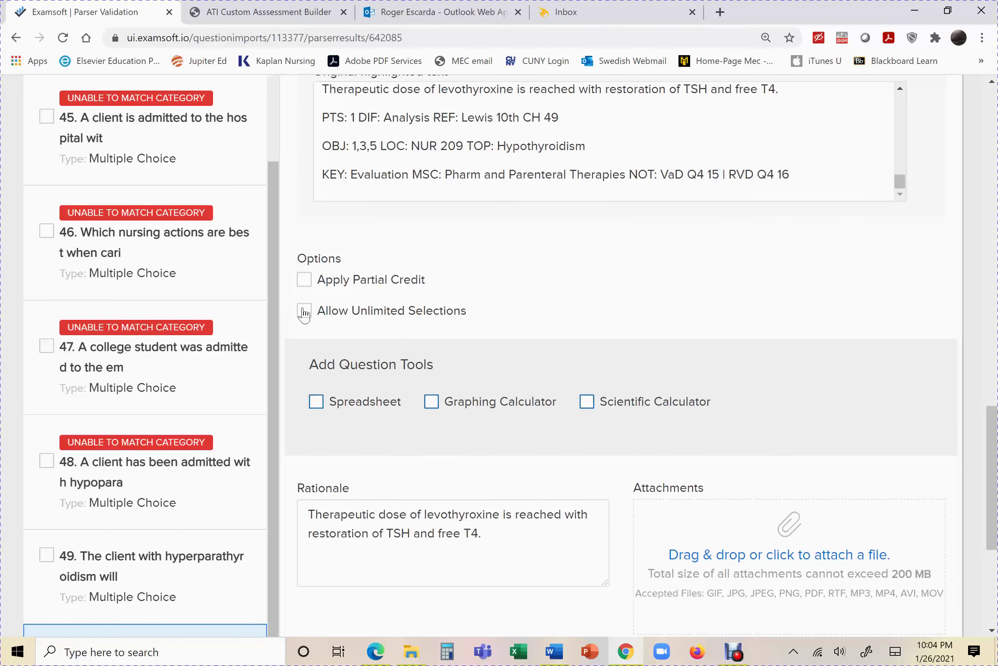
click(303, 313)
scroll(516, 336, down, 6)
scroll(534, 353, up, 9)
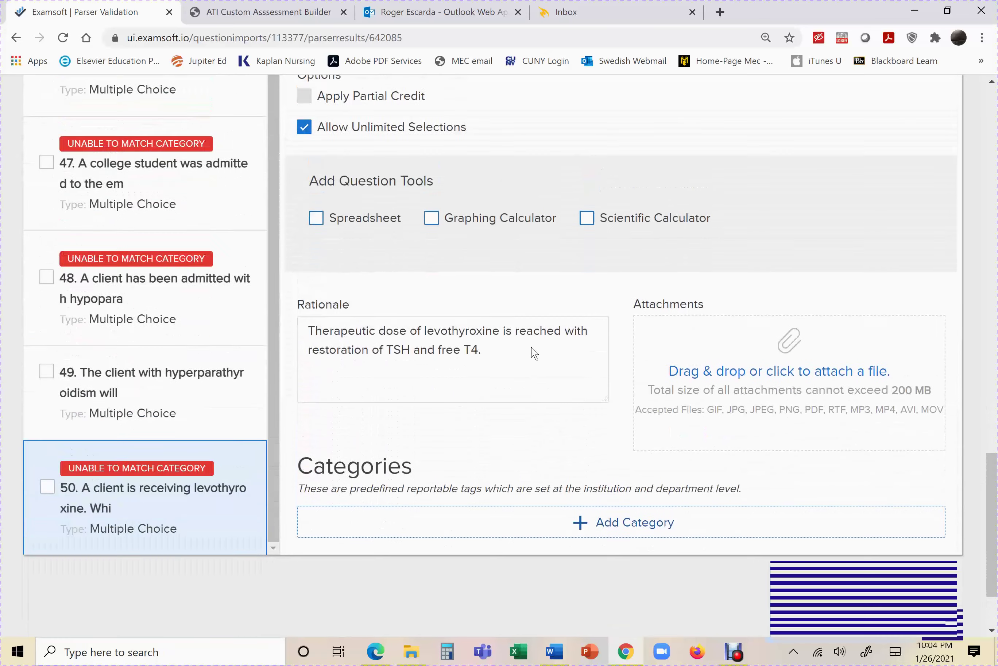
scroll(533, 354, up, 15)
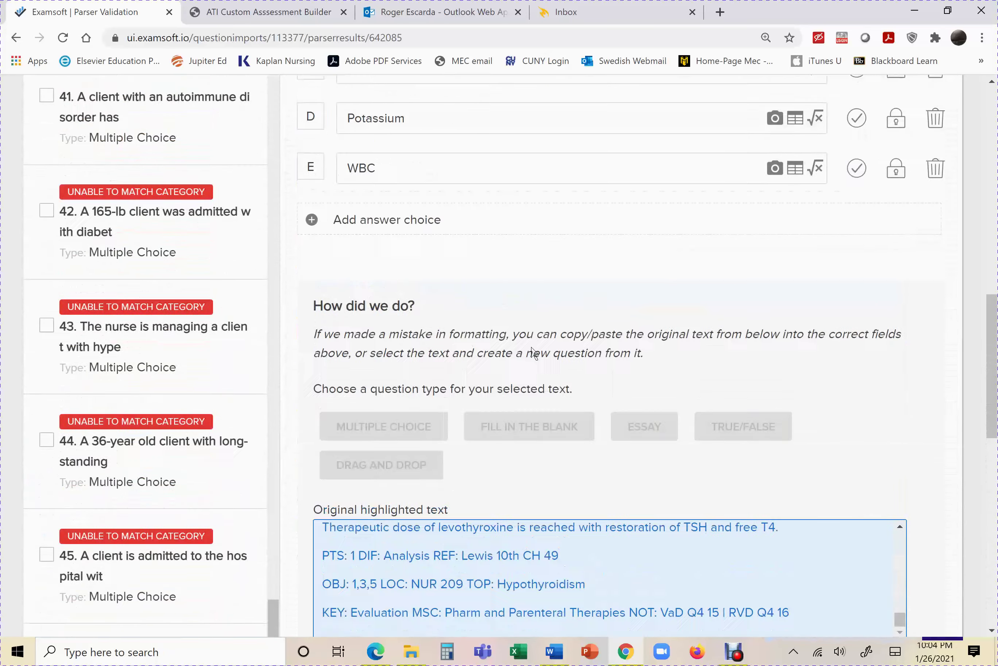
scroll(733, 315, up, 1)
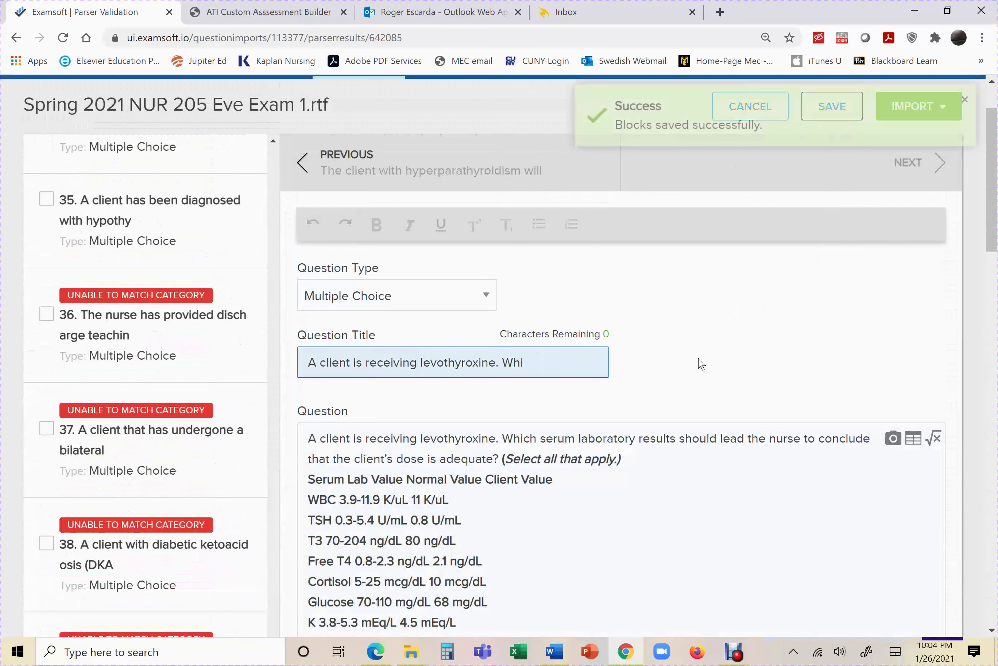
scroll(692, 363, up, 2)
Switch to the exam document in Word and find where the Multiple Response section begins
scroll(430, 354, down, 11)
scroll(344, 387, down, 5)
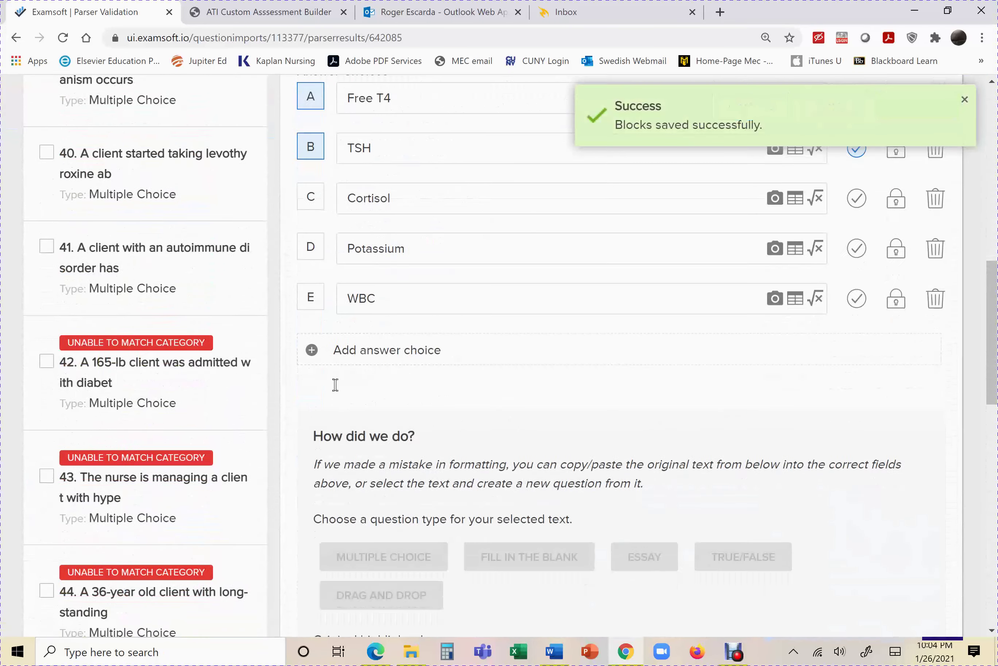
click(555, 652)
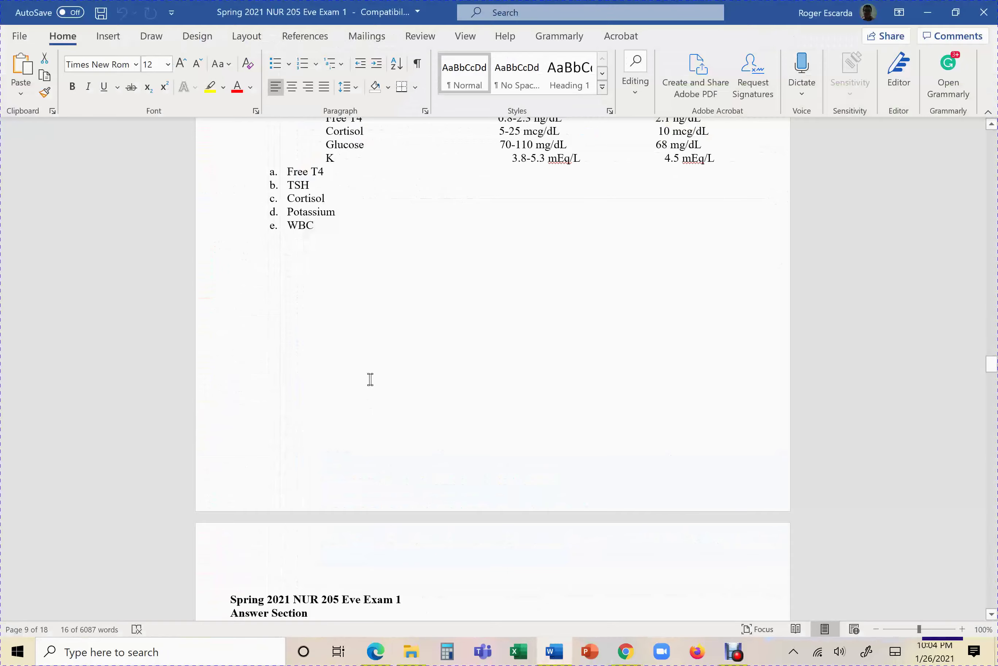
scroll(373, 378, up, 14)
scroll(372, 379, up, 16)
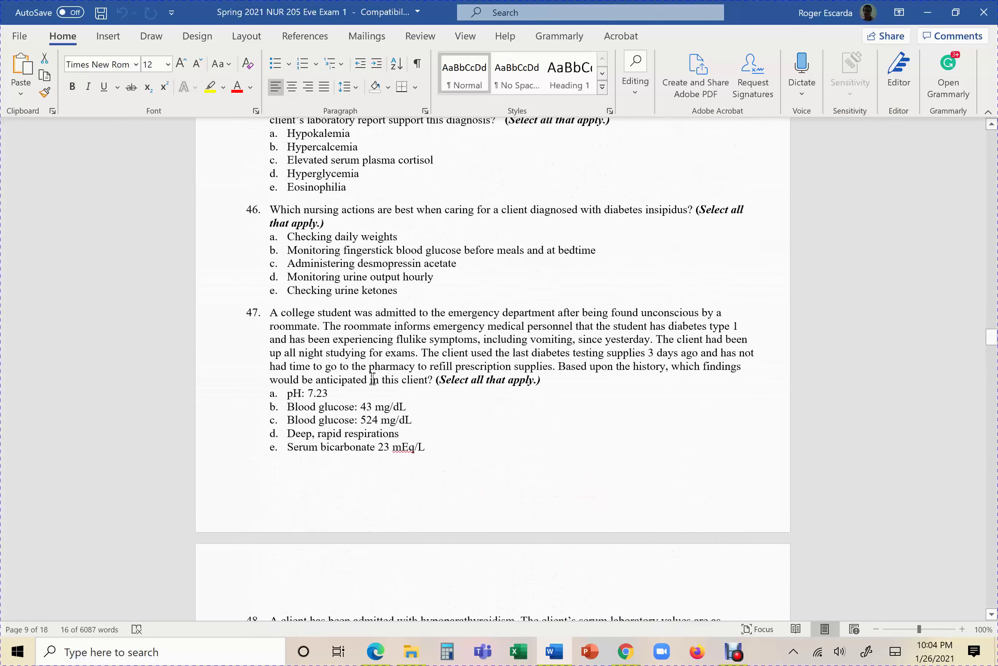
scroll(372, 379, up, 6)
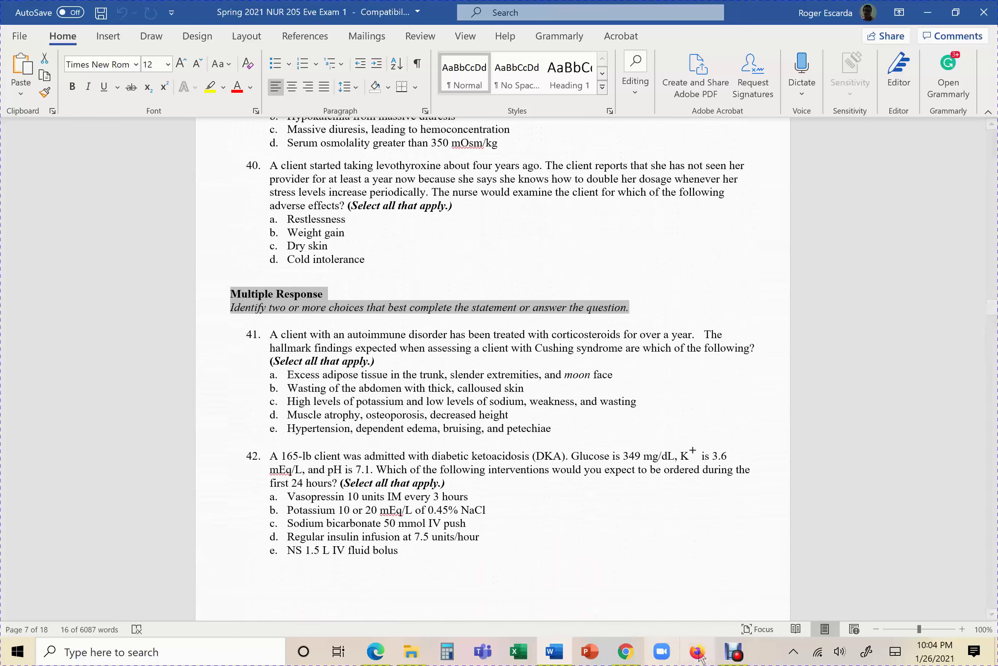
Return to ExamSoft in Chrome, open question 41 and allow unlimited selections for it
click(628, 652)
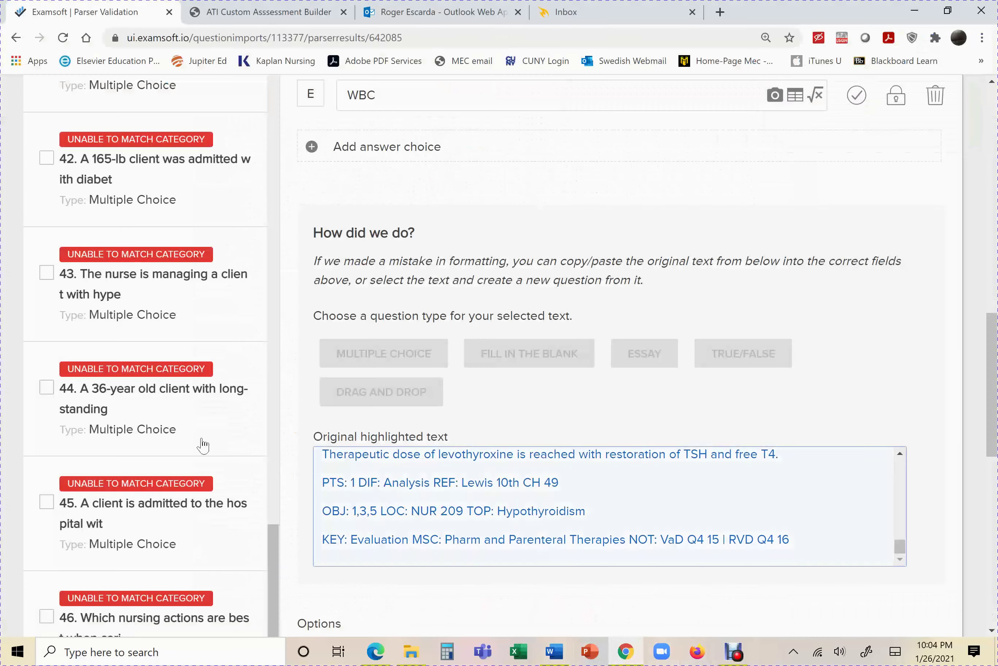
scroll(193, 423, up, 3)
scroll(189, 423, up, 2)
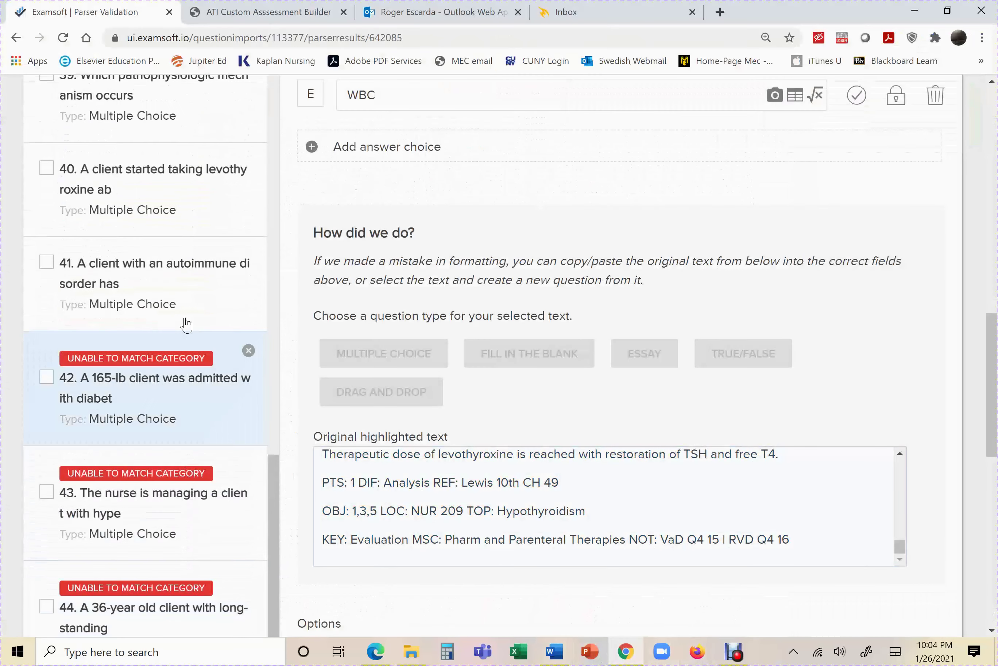
click(180, 296)
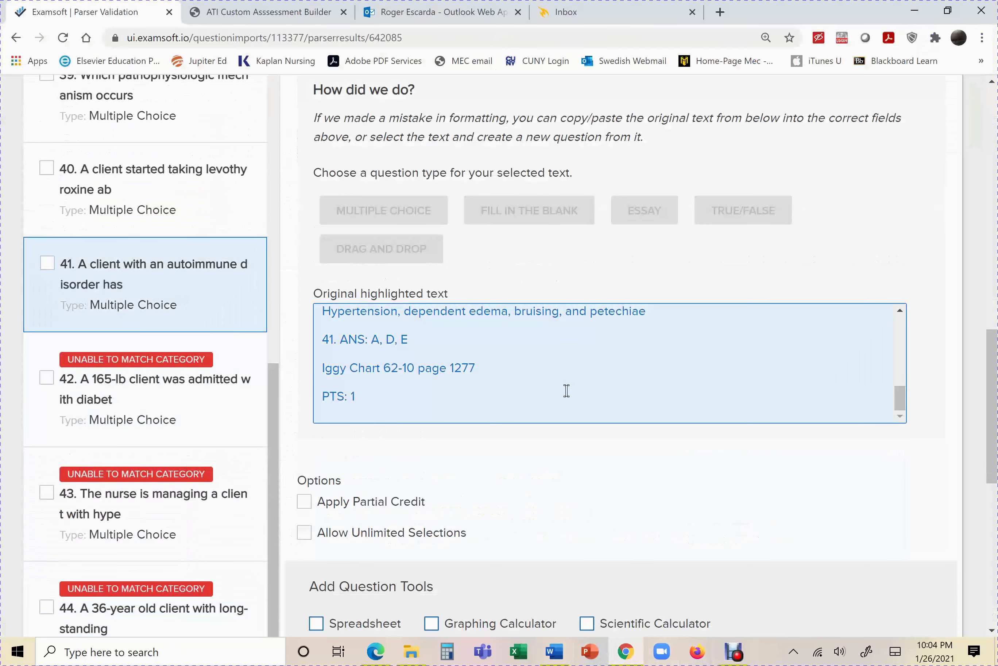
scroll(566, 391, down, 3)
click(320, 388)
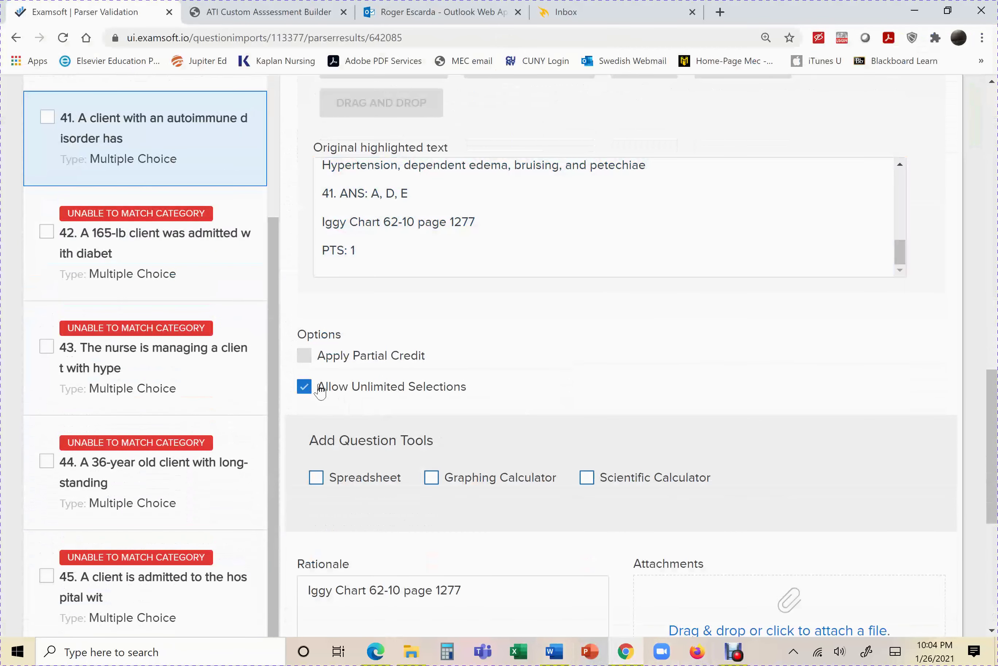
Check question 41's rationale, categories and marked answer choices against the answer key in its original text
scroll(649, 419, down, 5)
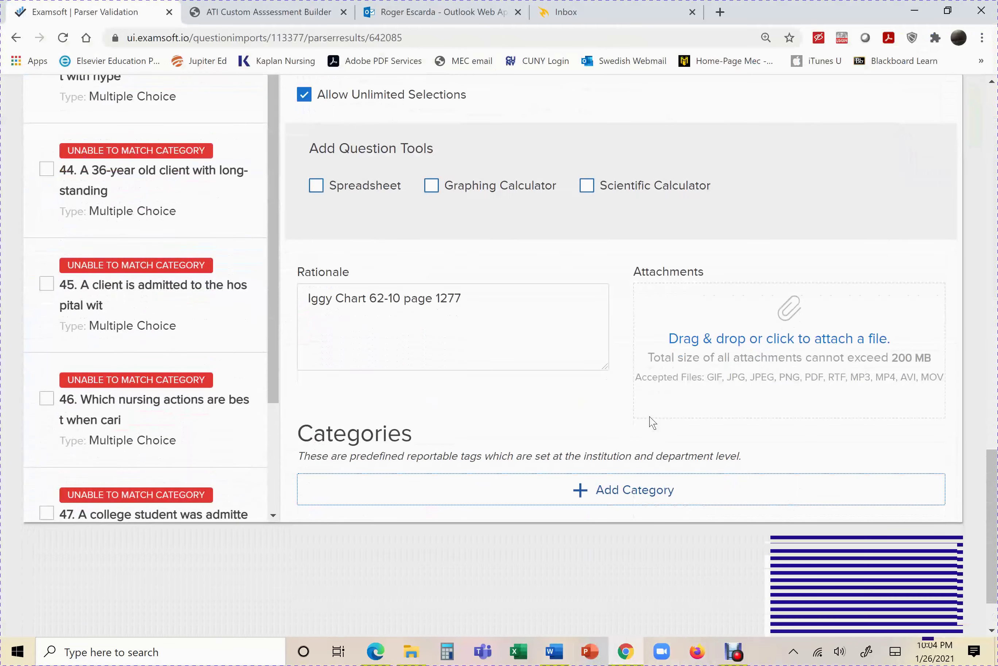
scroll(651, 421, up, 12)
scroll(652, 422, up, 10)
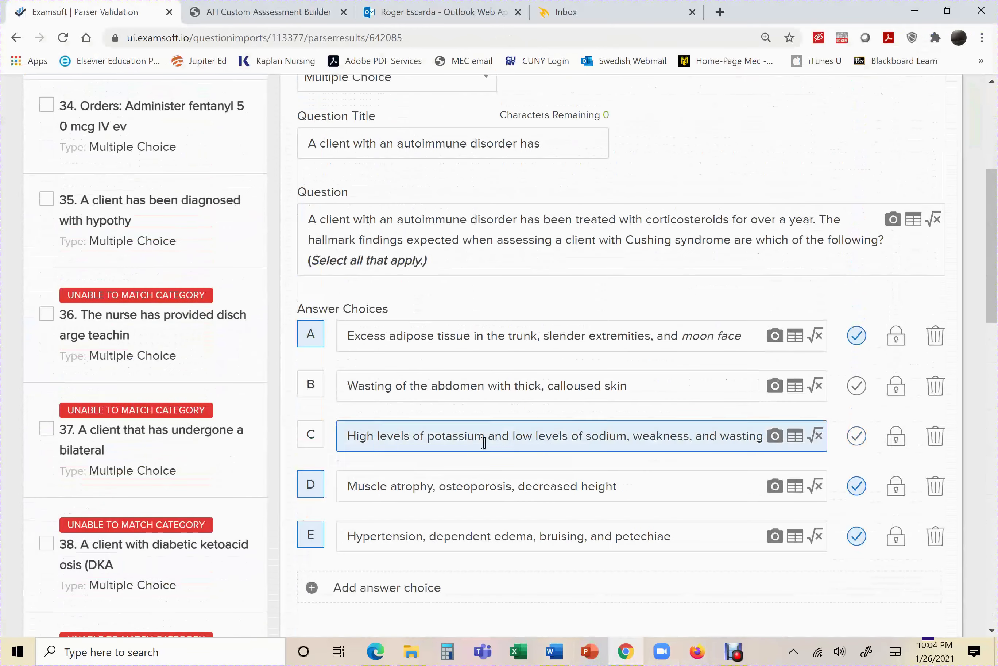
click(497, 384)
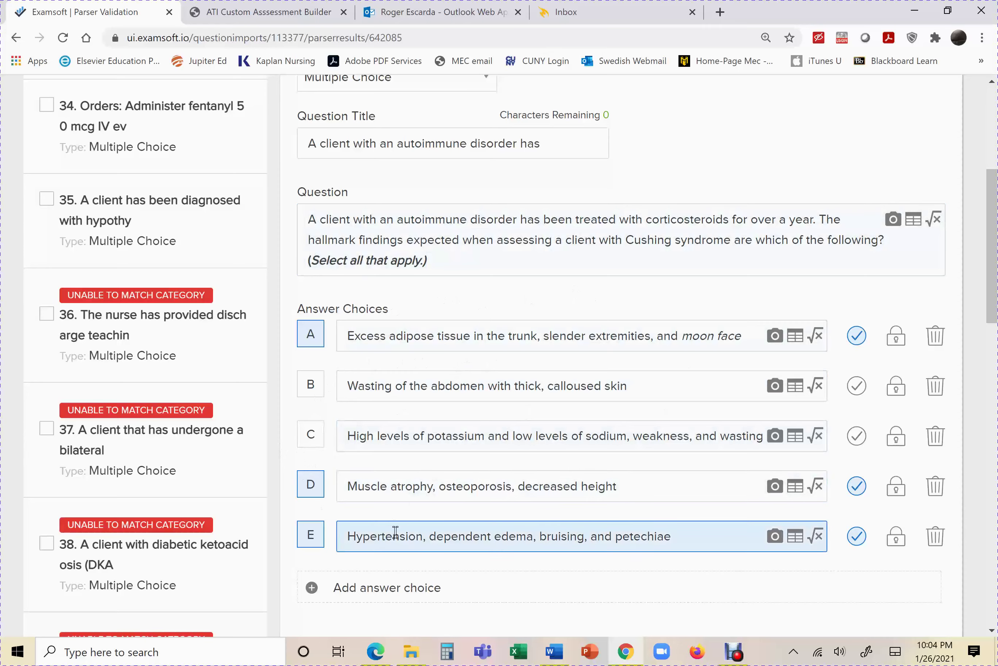
scroll(486, 487, down, 5)
scroll(486, 489, down, 7)
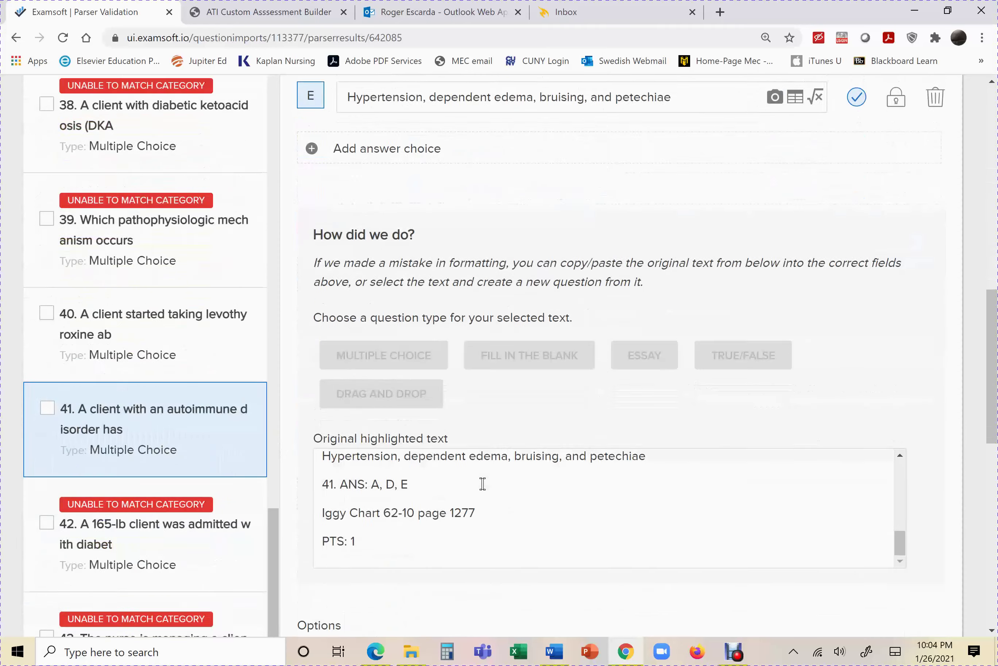
Save the changes to question 41
scroll(533, 457, up, 15)
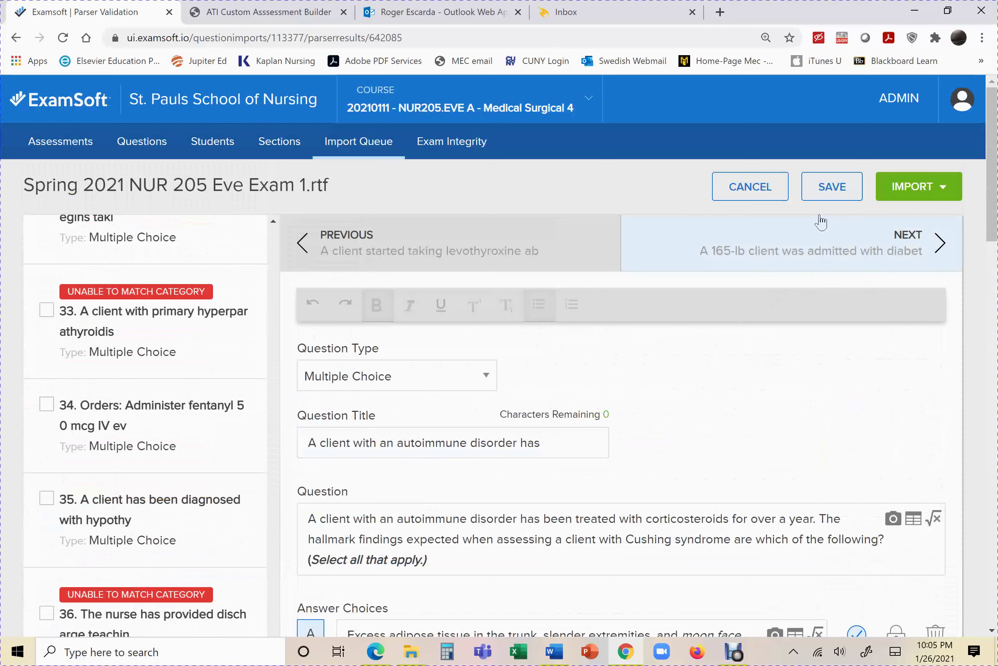
click(831, 186)
scroll(380, 347, down, 6)
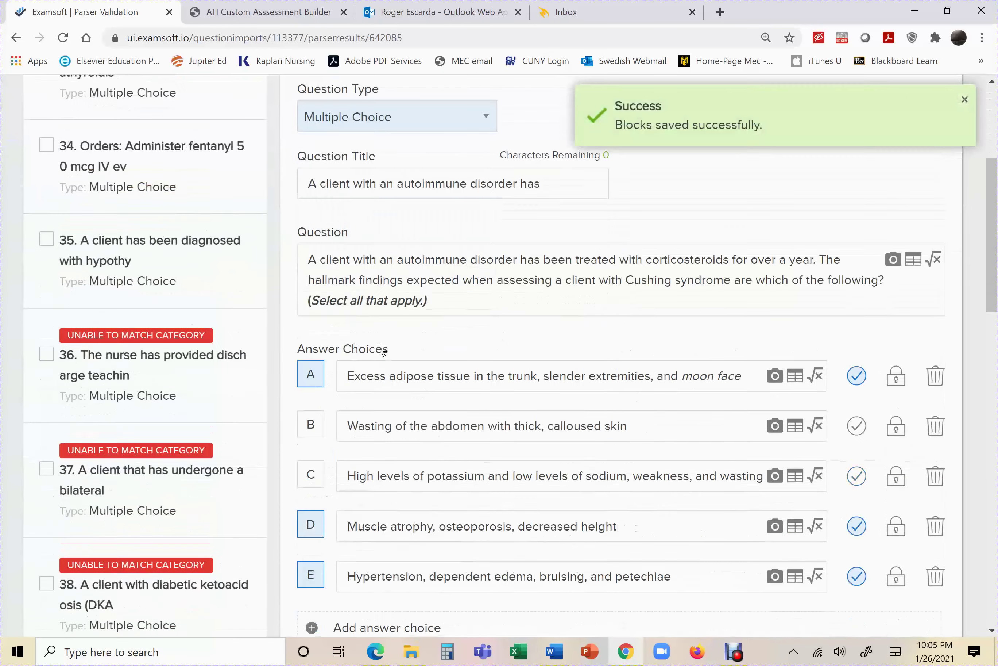
Save the validated question set and start importing it into a new assessment
scroll(446, 357, up, 6)
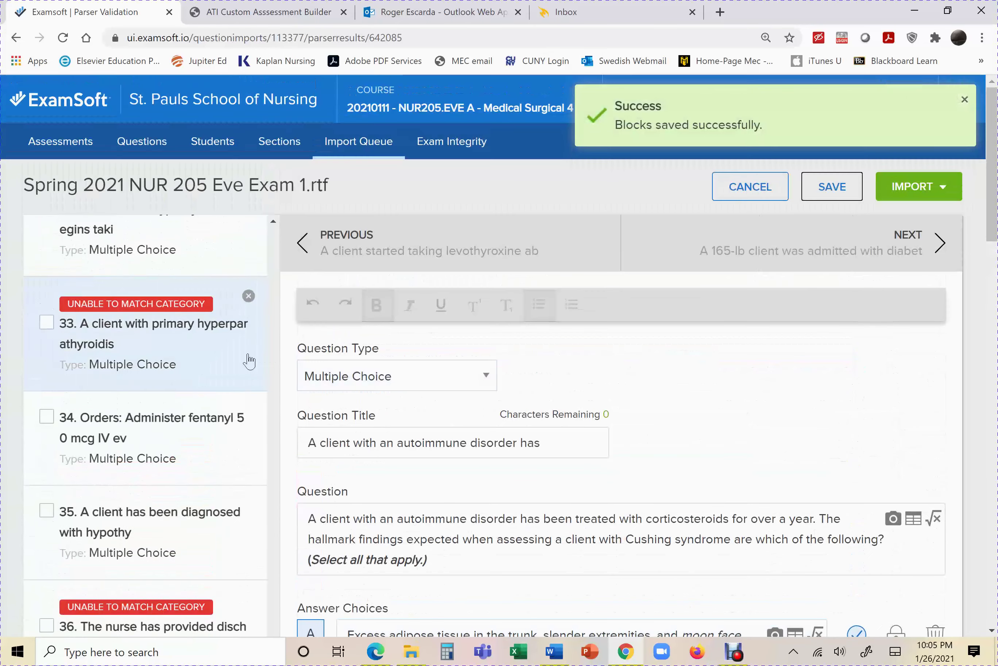
scroll(247, 360, up, 12)
scroll(248, 360, up, 15)
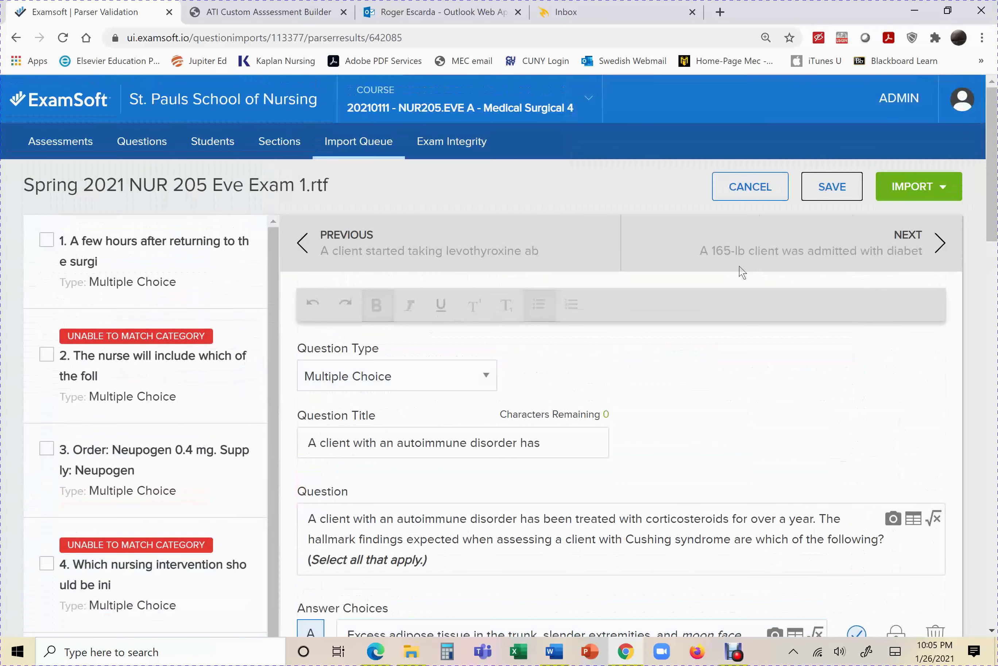
click(835, 195)
click(921, 191)
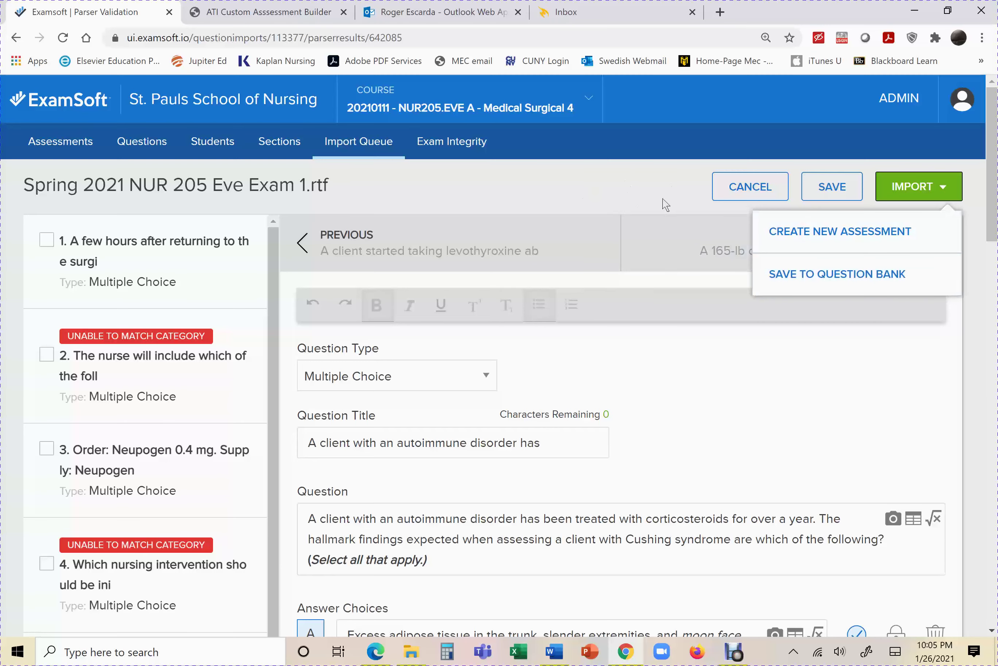
click(835, 233)
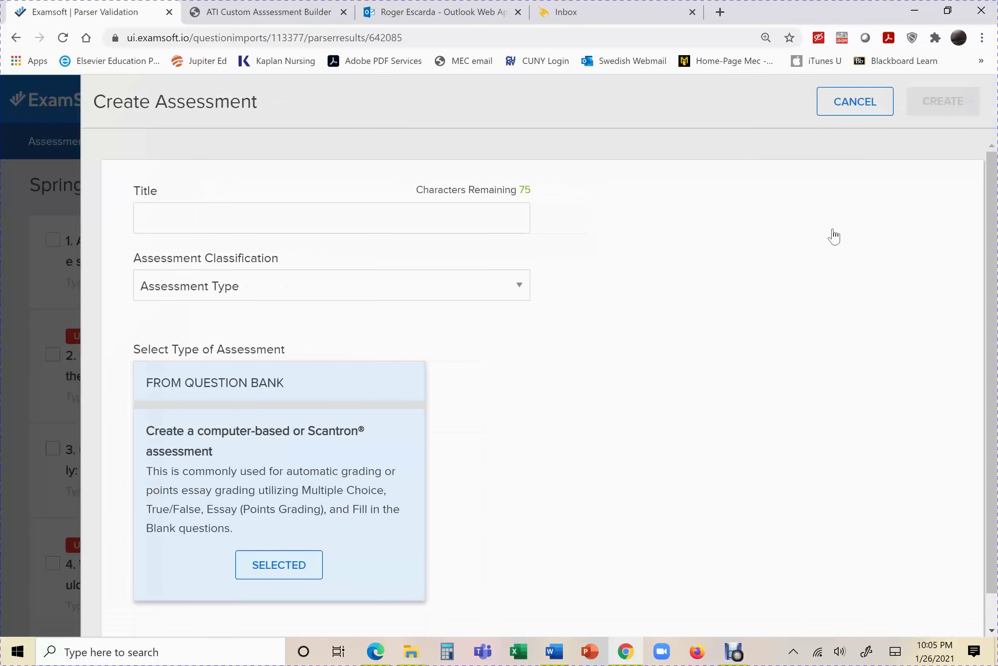
Title the new assessment "NUR 205 Eve Exam 1", leaving out the term and year
click(373, 216)
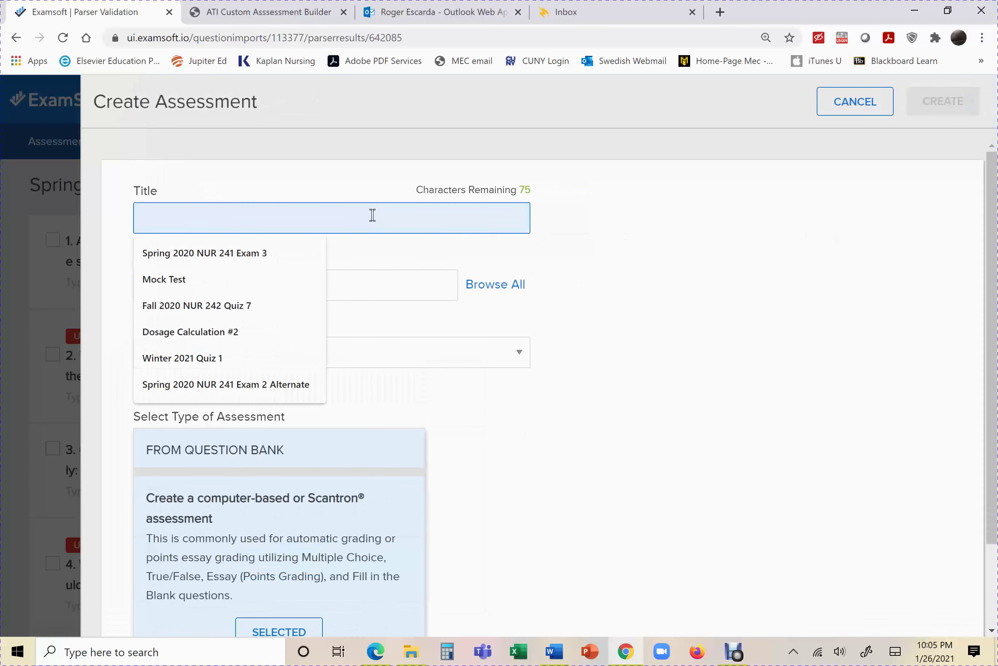
text(Spring 2021 NUR 205 Eve Exam 1)
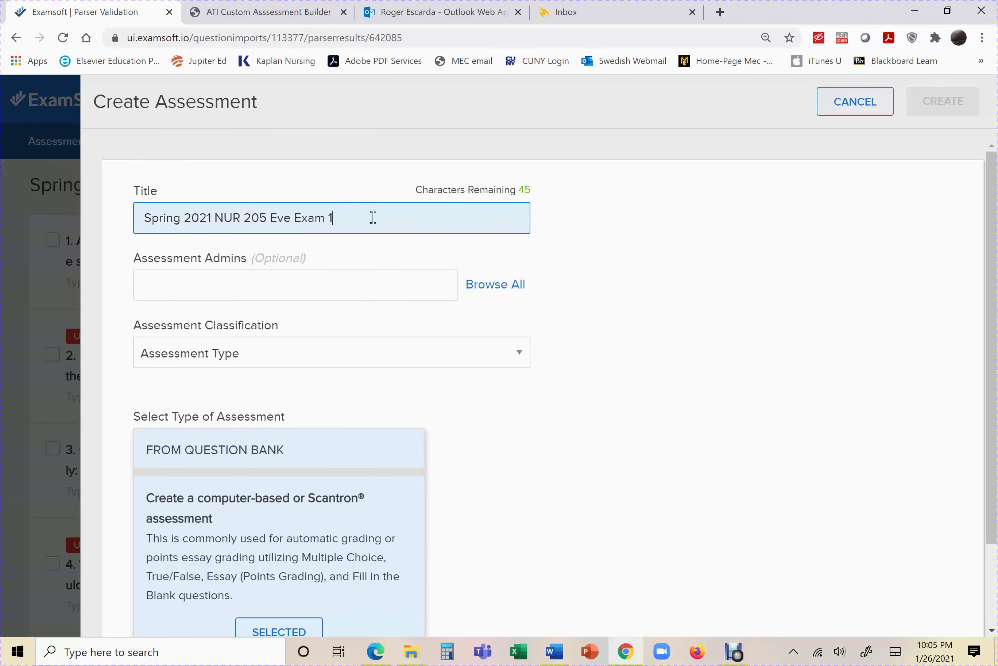
drag(216, 218, 114, 225)
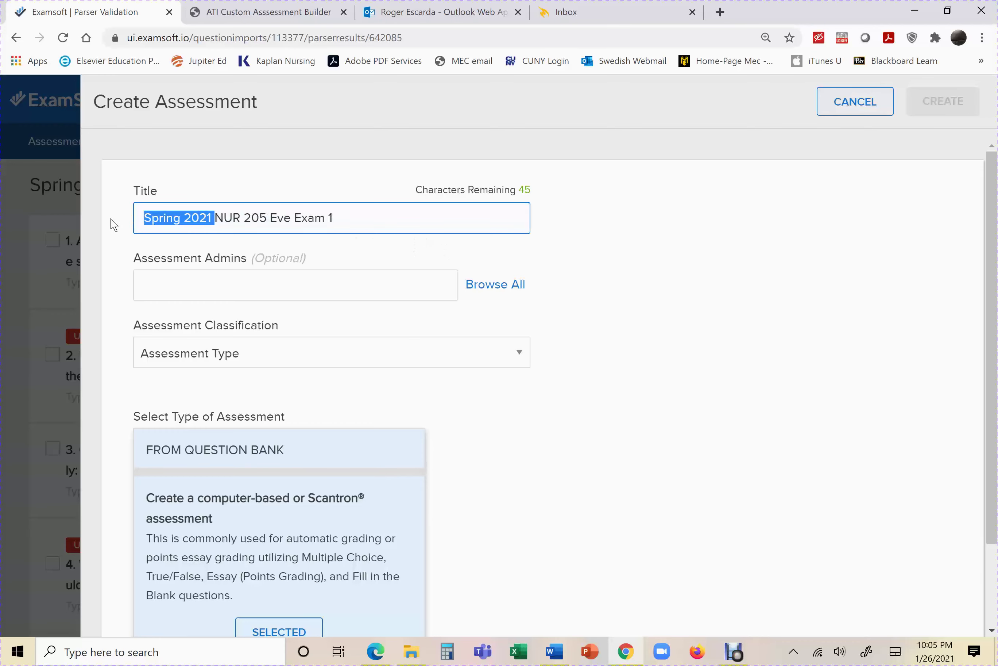
key(BackSpace)
Classify the assessment as Quiz and create it from the question bank
scroll(347, 276, down, 1)
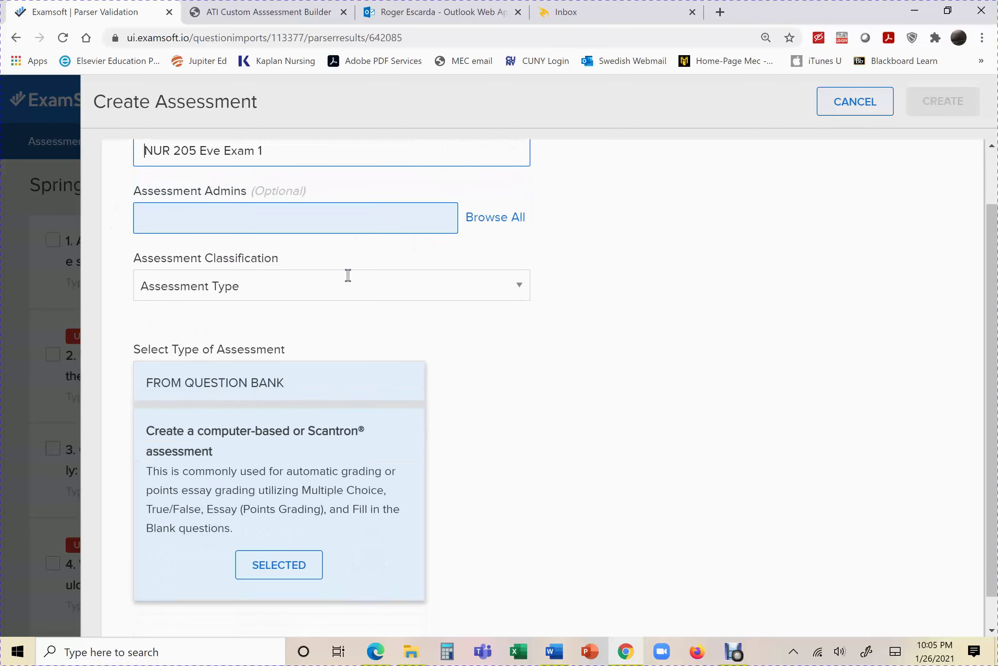
scroll(348, 275, down, 1)
click(497, 258)
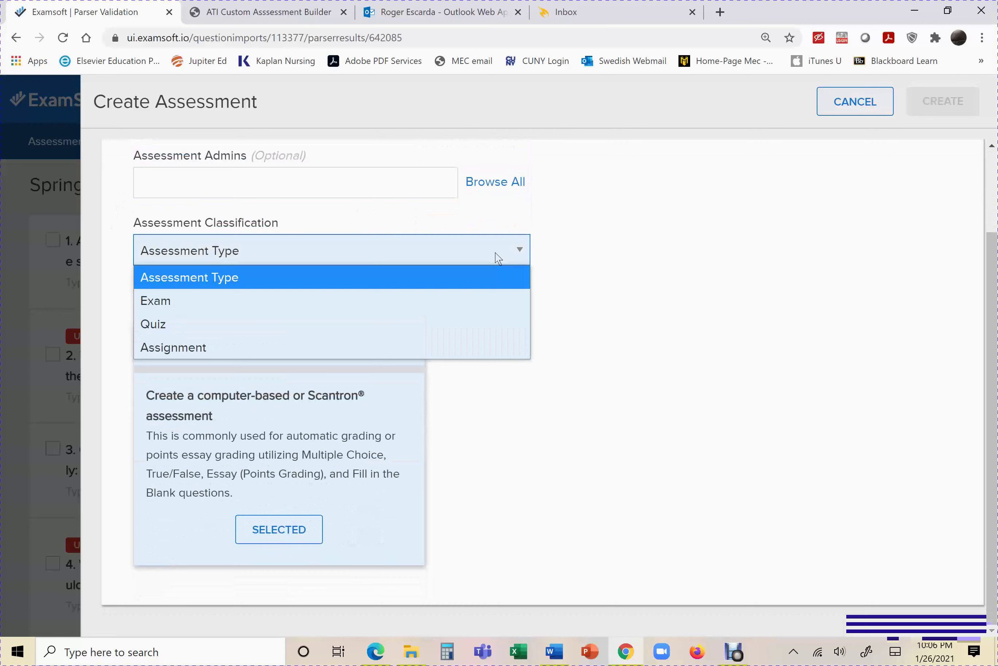
click(221, 326)
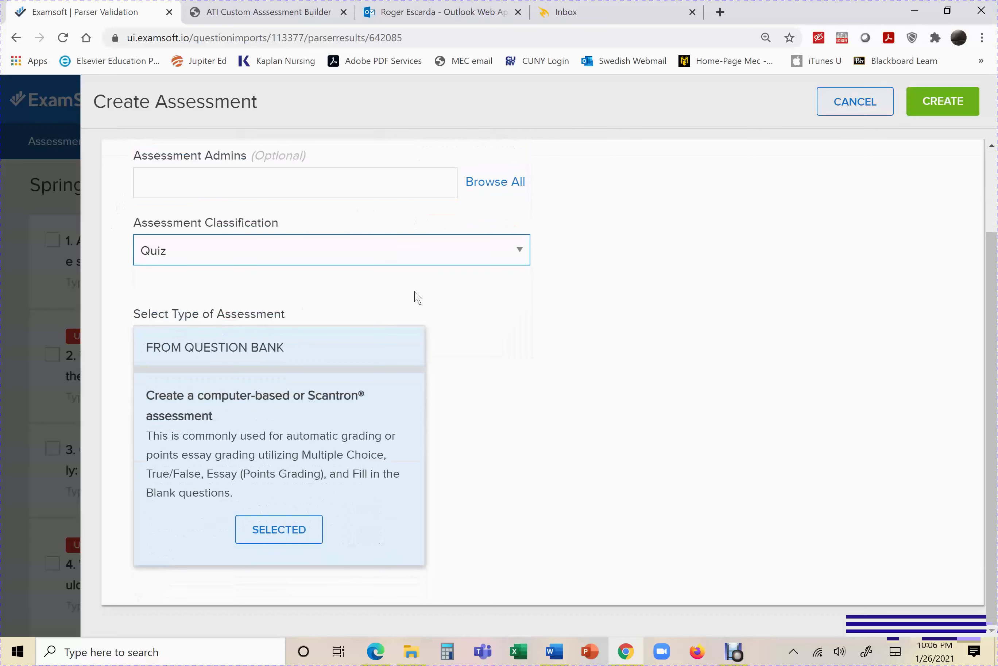
click(487, 258)
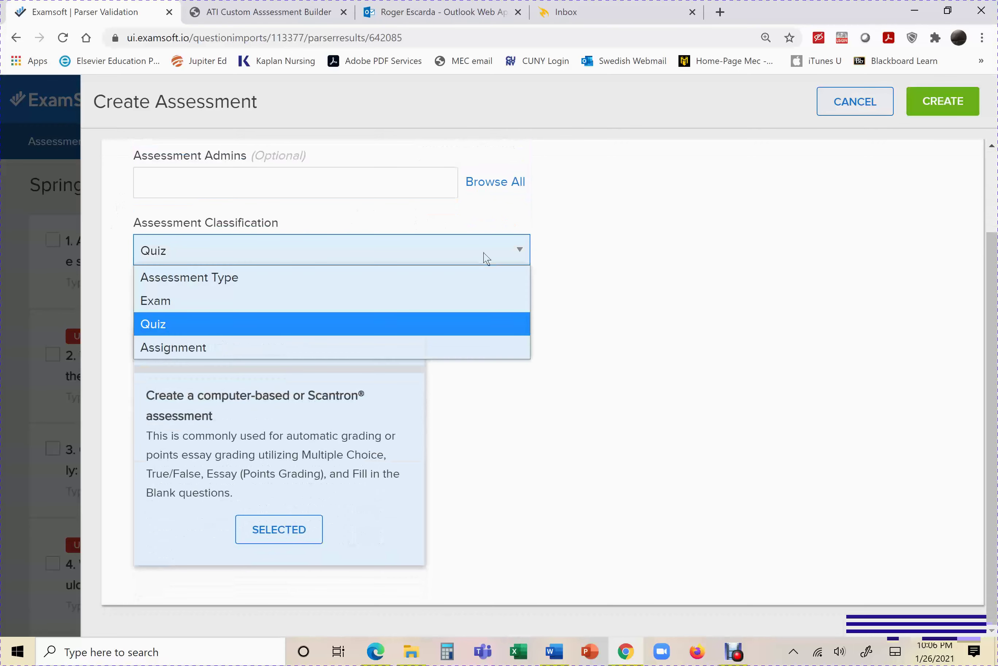
click(191, 331)
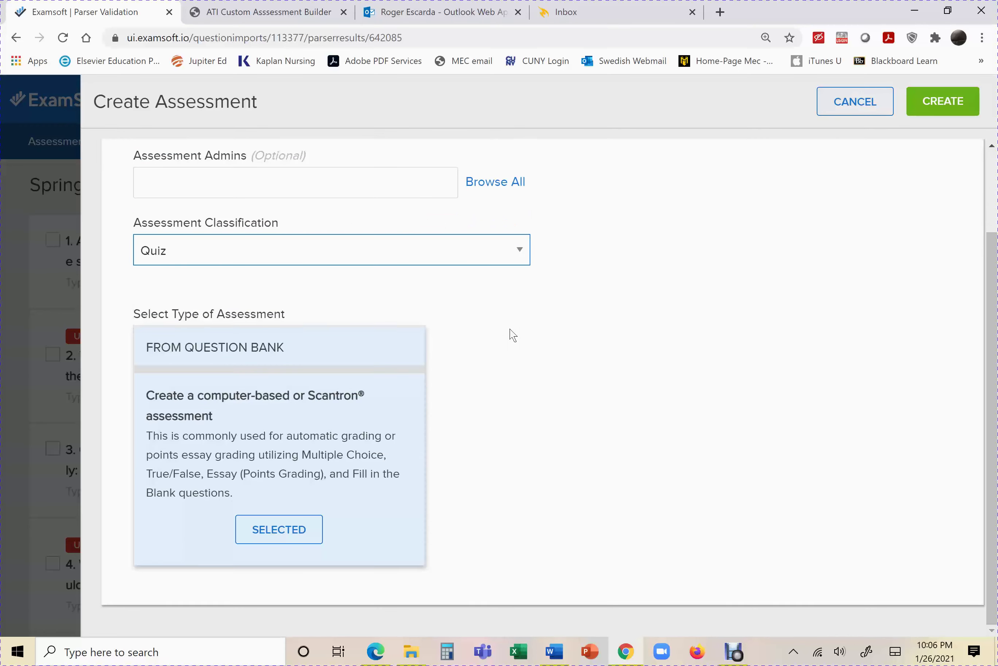
scroll(627, 335, up, 2)
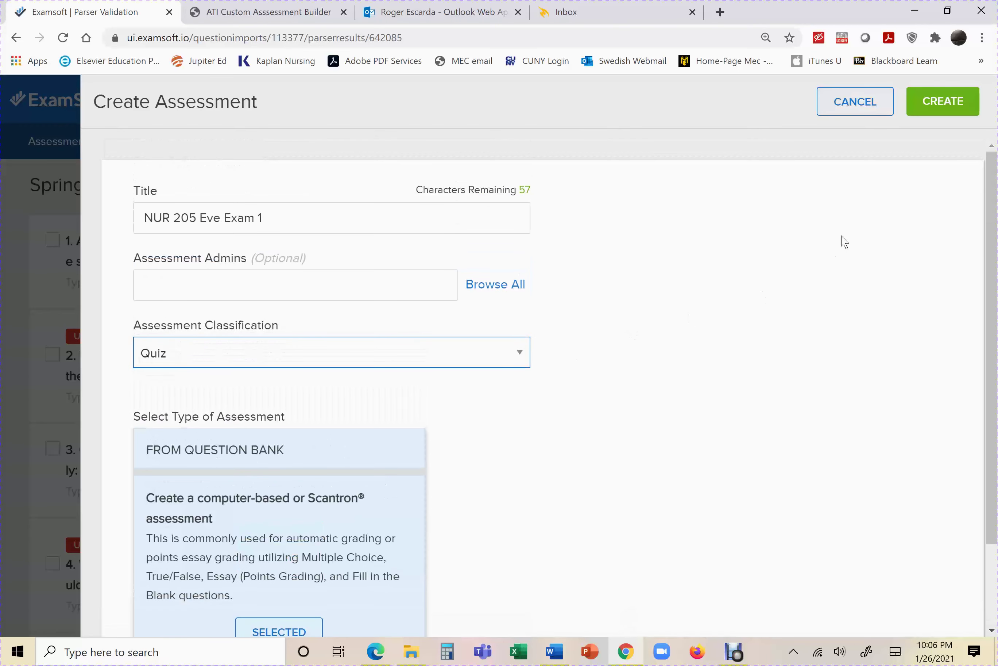
click(952, 100)
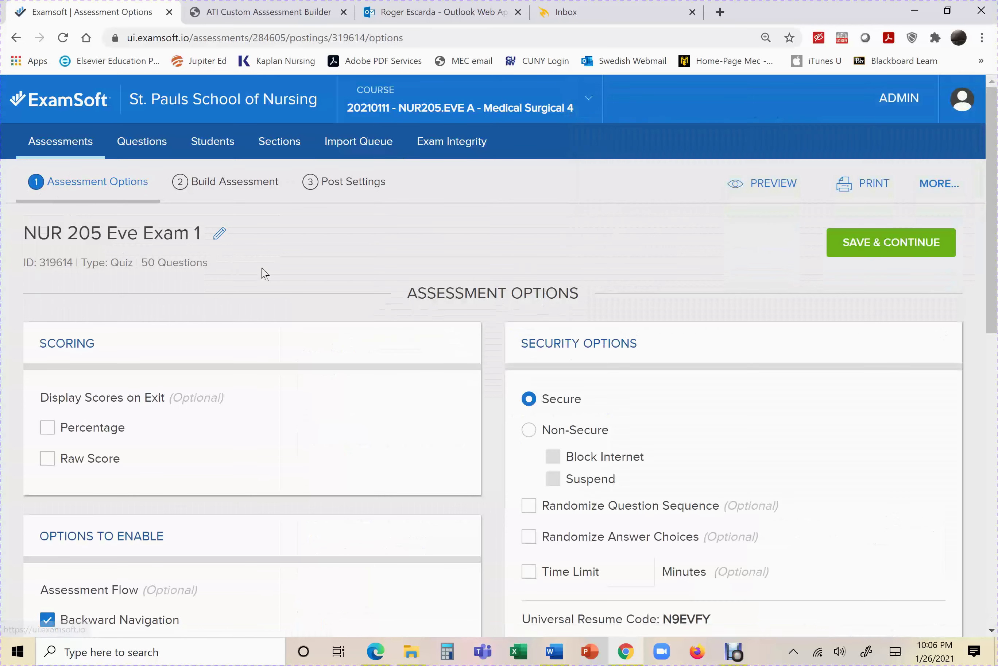
Randomize the question sequence and answer choices and set a time limit of 100 minutes in the security options
scroll(263, 274, down, 4)
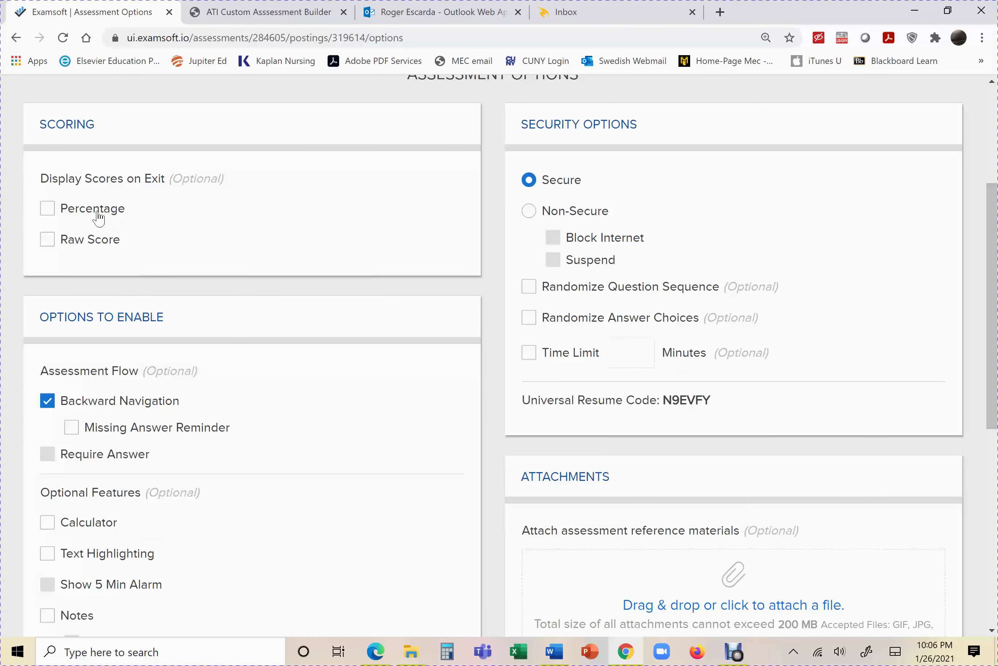
scroll(267, 253, up, 1)
scroll(270, 258, up, 1)
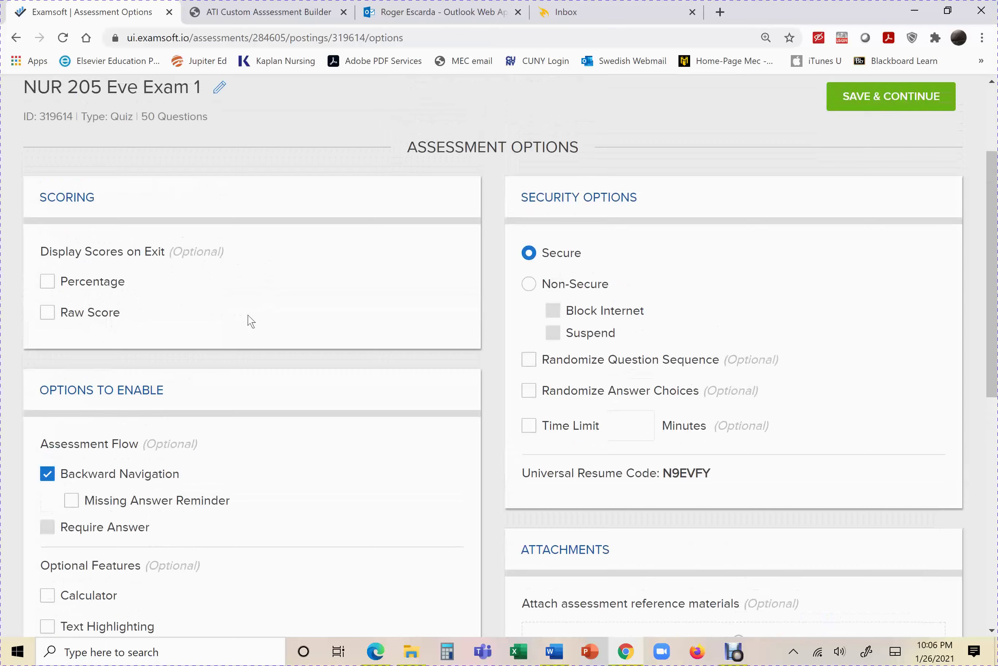
scroll(247, 319, down, 3)
scroll(201, 275, up, 1)
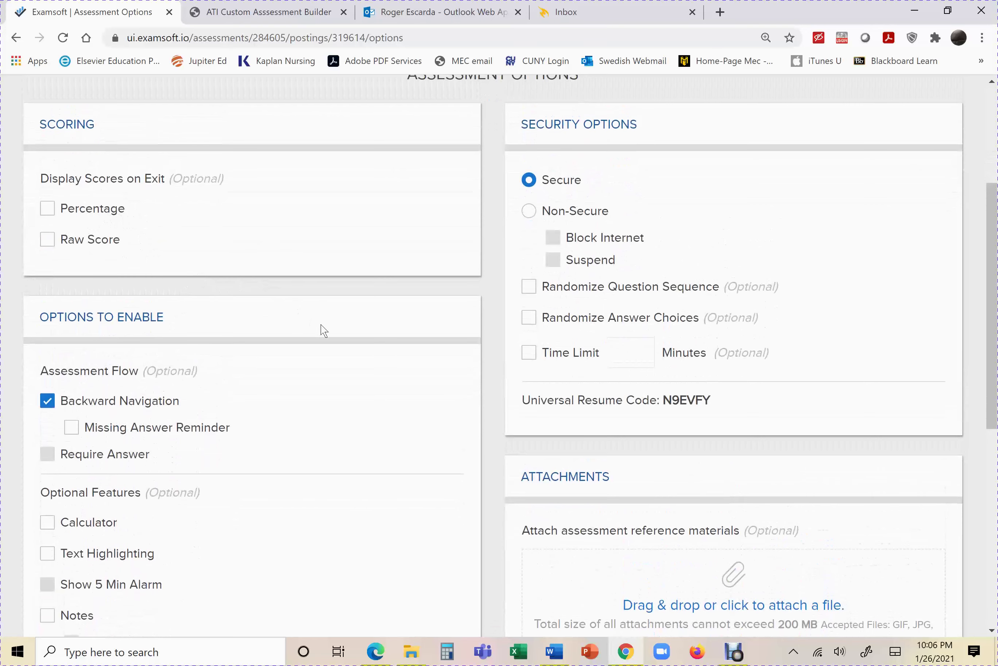
scroll(323, 330, down, 1)
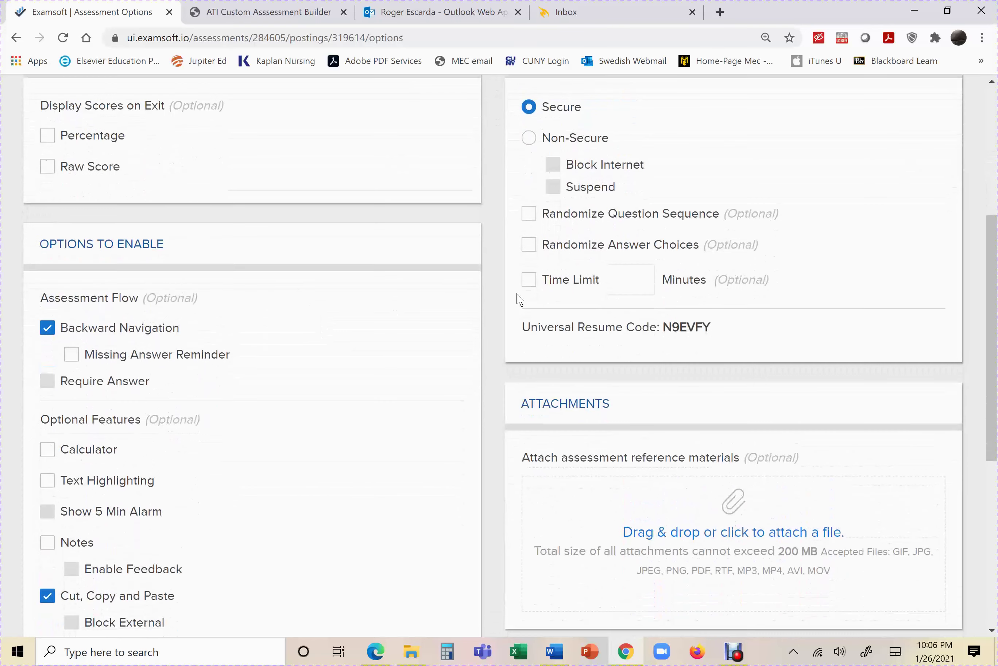
click(529, 213)
click(529, 245)
click(529, 280)
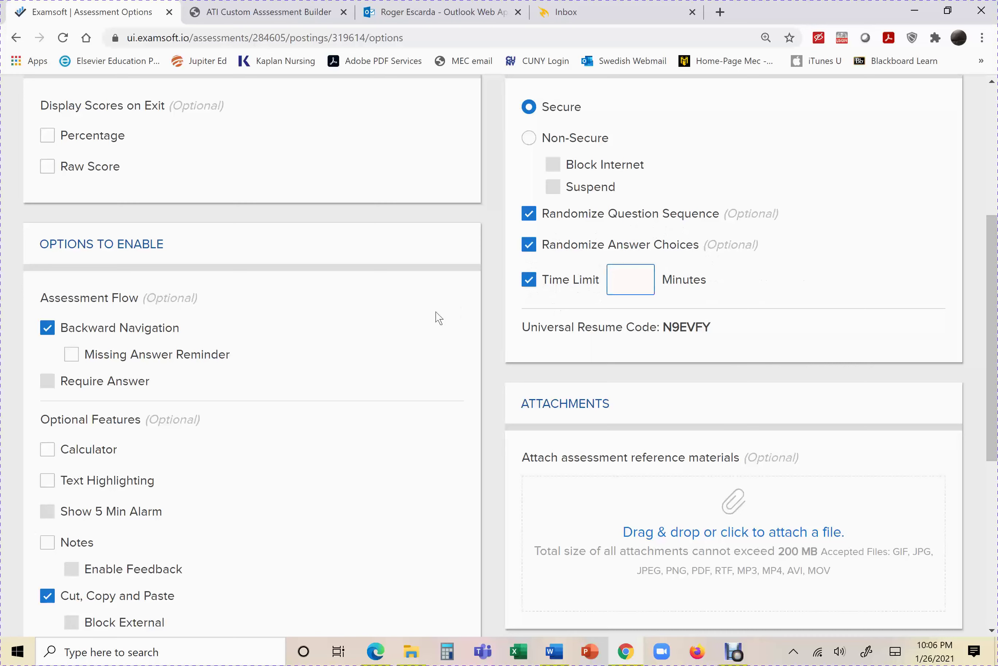
text(100)
click(773, 297)
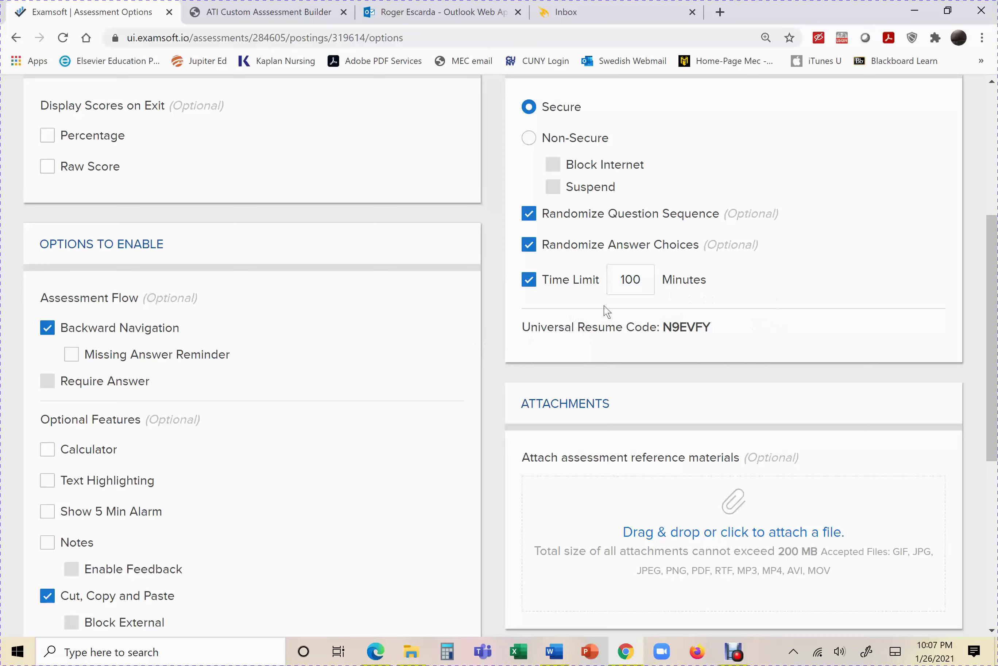
Enable the calculator, text highlighting and the 5-minute alarm for the assessment
scroll(408, 387, down, 2)
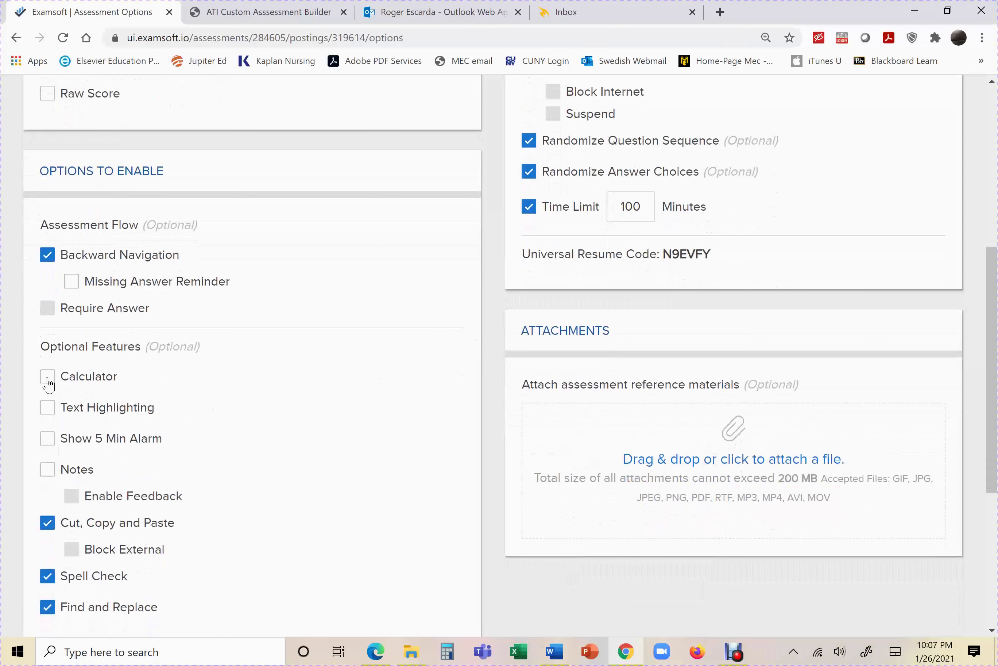
click(48, 378)
click(48, 413)
scroll(212, 415, down, 4)
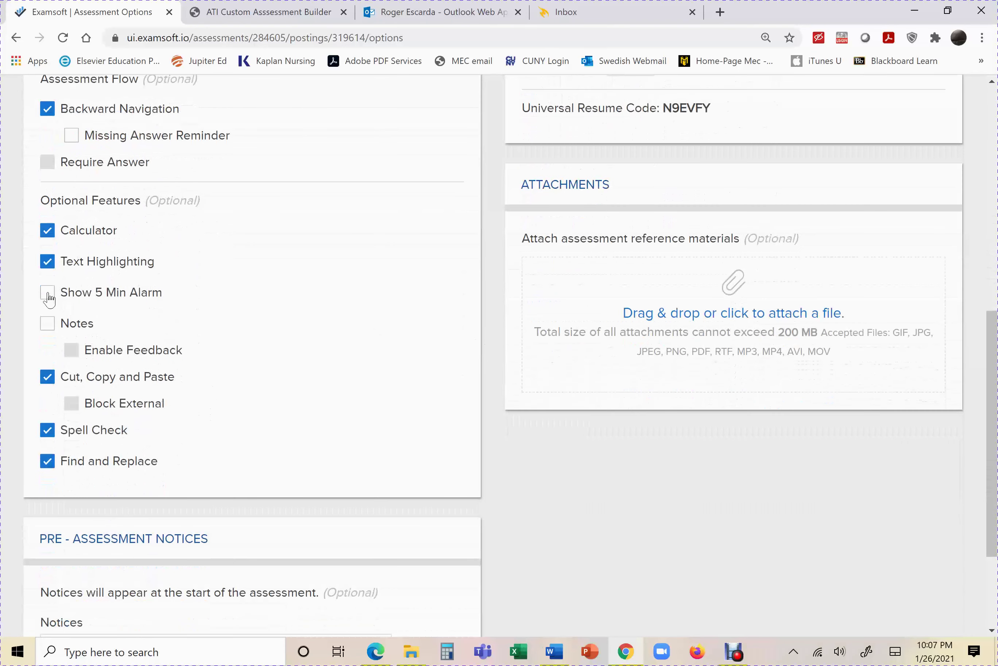
click(47, 293)
Disable backward navigation so exam takers cannot return to previous questions
scroll(235, 400, up, 4)
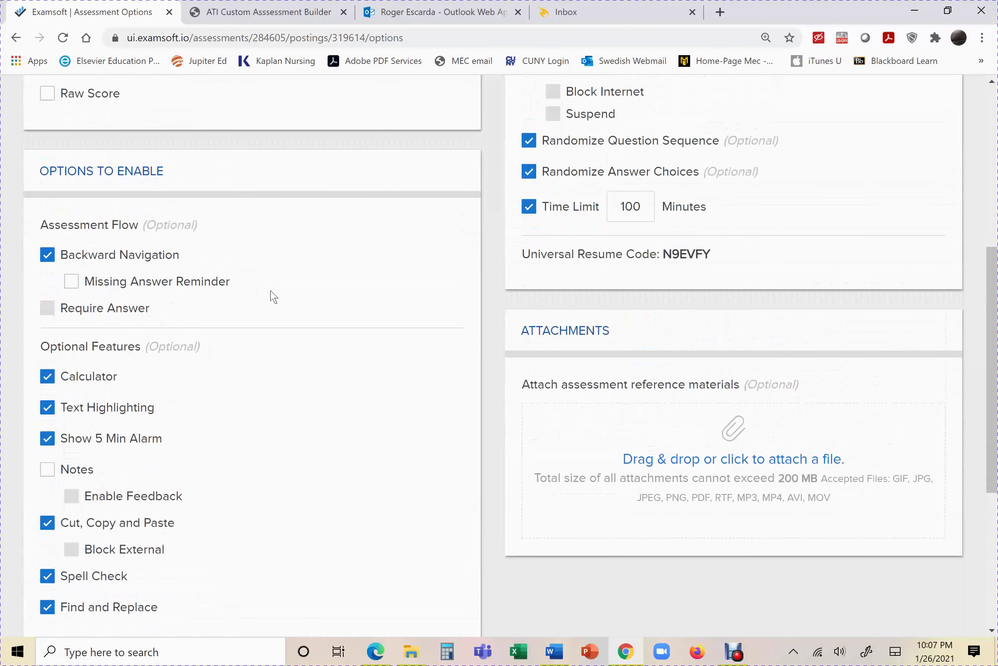
scroll(274, 296, up, 4)
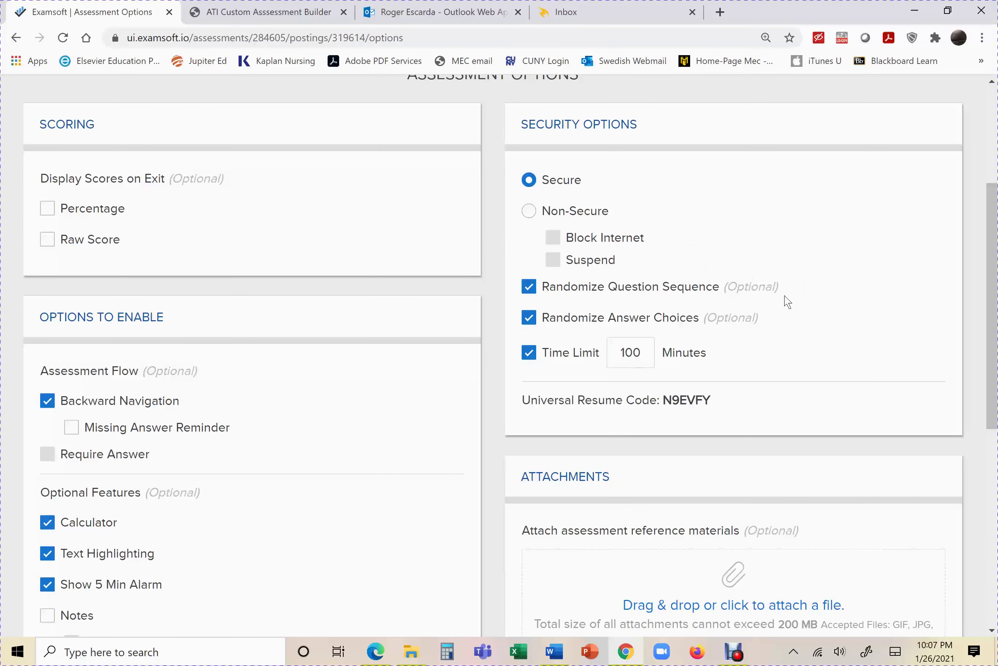
click(48, 400)
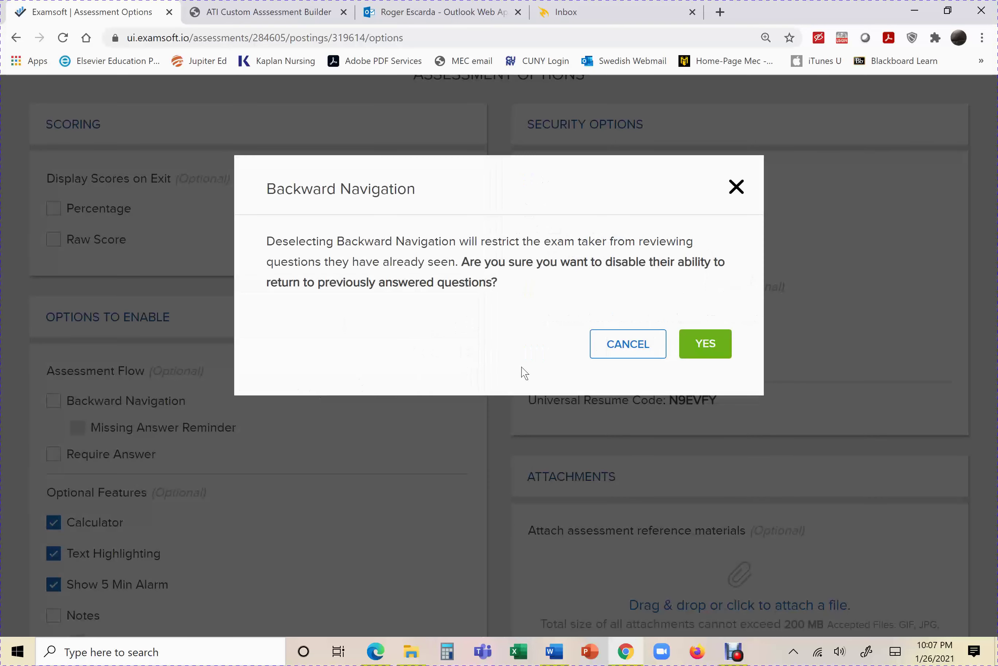
click(696, 346)
Review the assessment's scoring, security, optional features, attachments, notices and resume code settings
scroll(319, 360, down, 3)
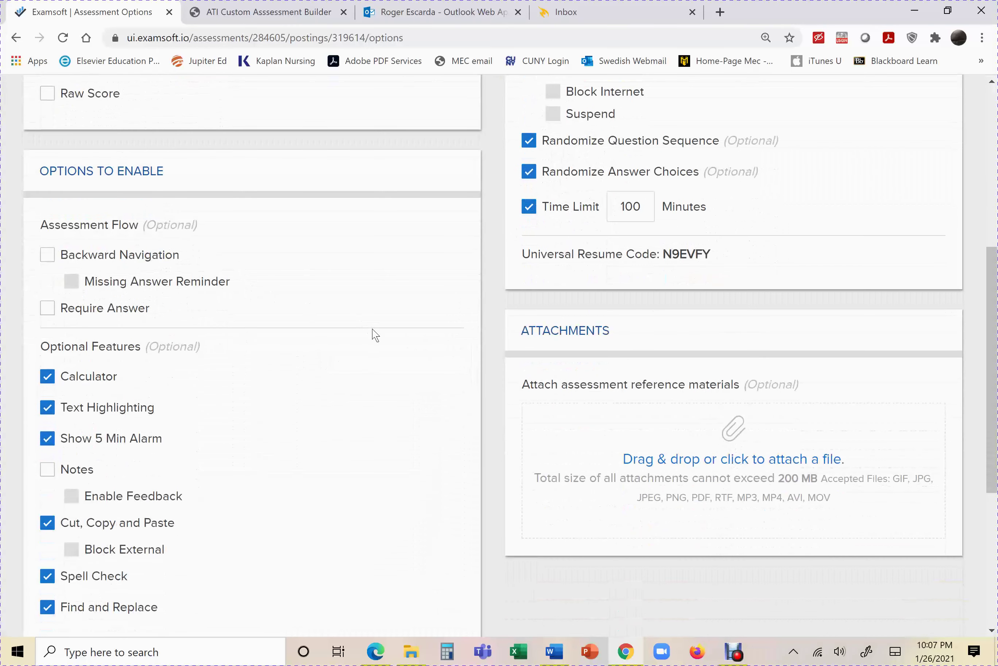
scroll(375, 335, down, 5)
scroll(376, 335, down, 2)
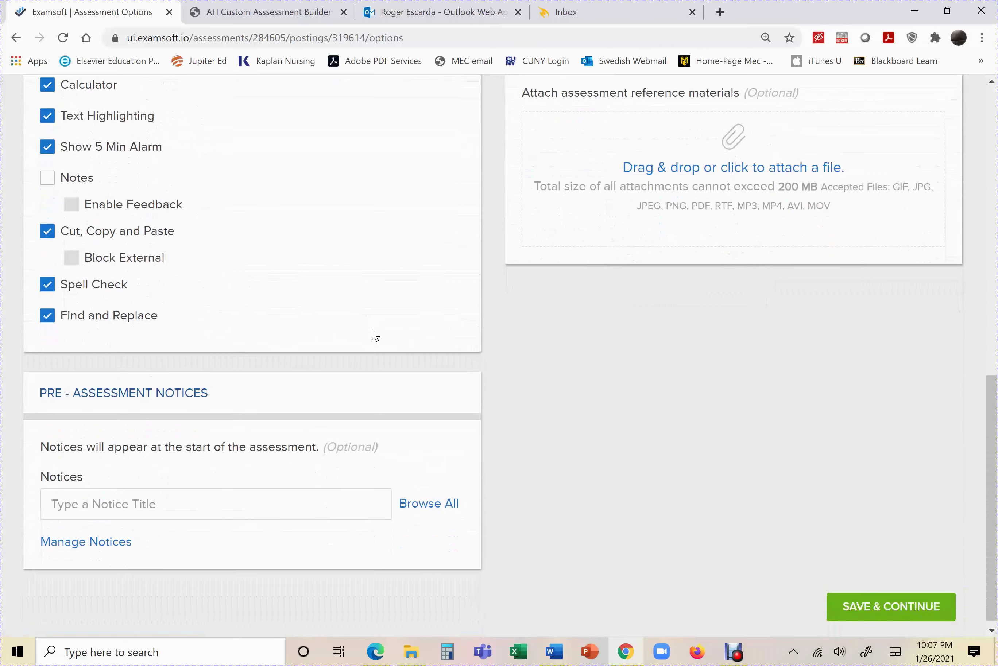
scroll(375, 335, up, 7)
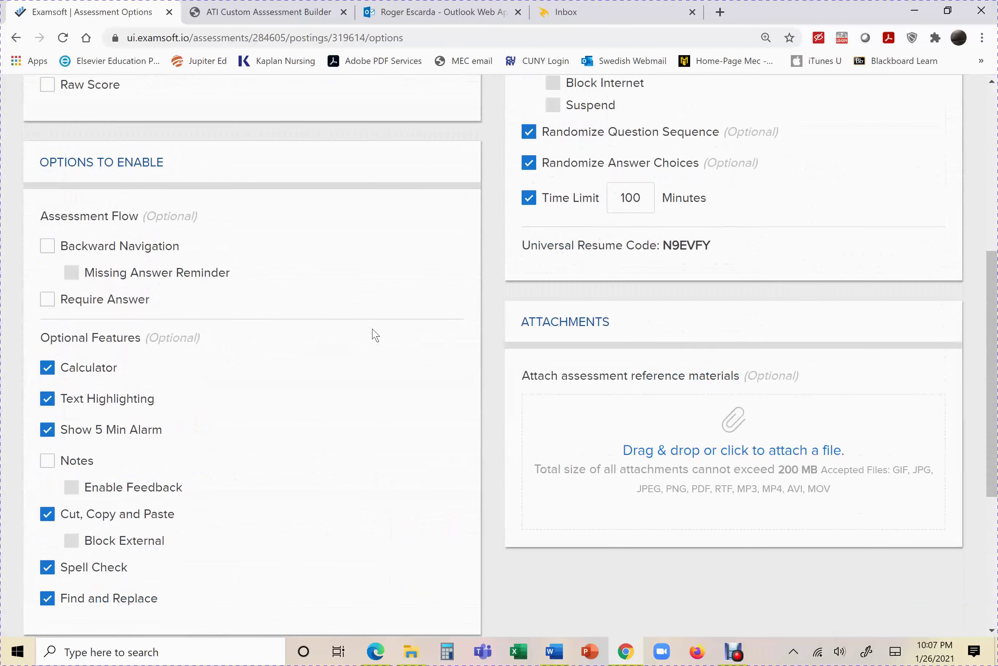
scroll(376, 335, up, 7)
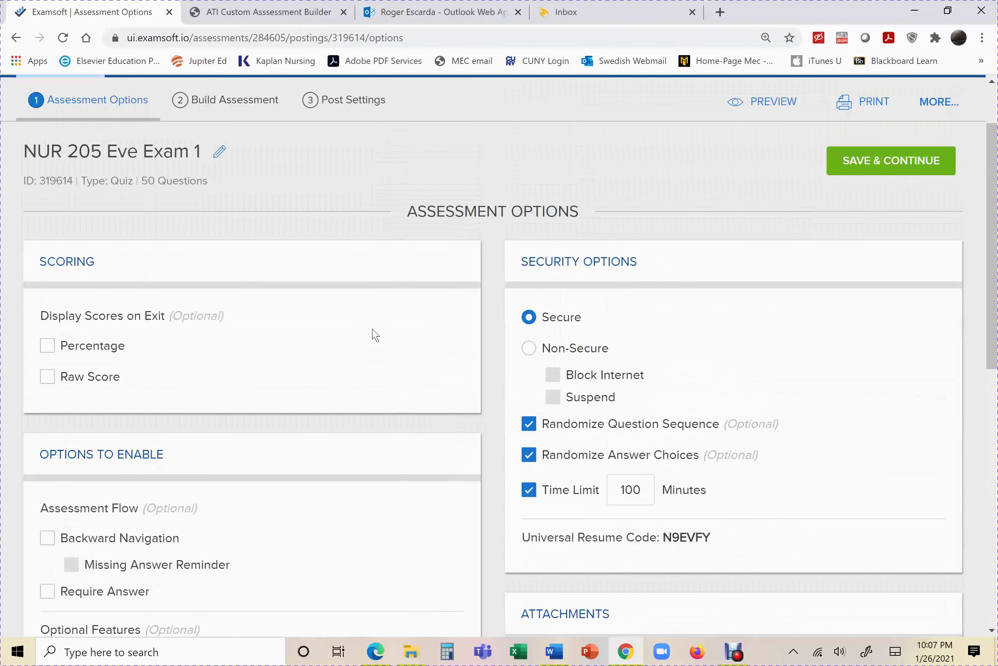
scroll(375, 335, up, 2)
scroll(375, 335, down, 4)
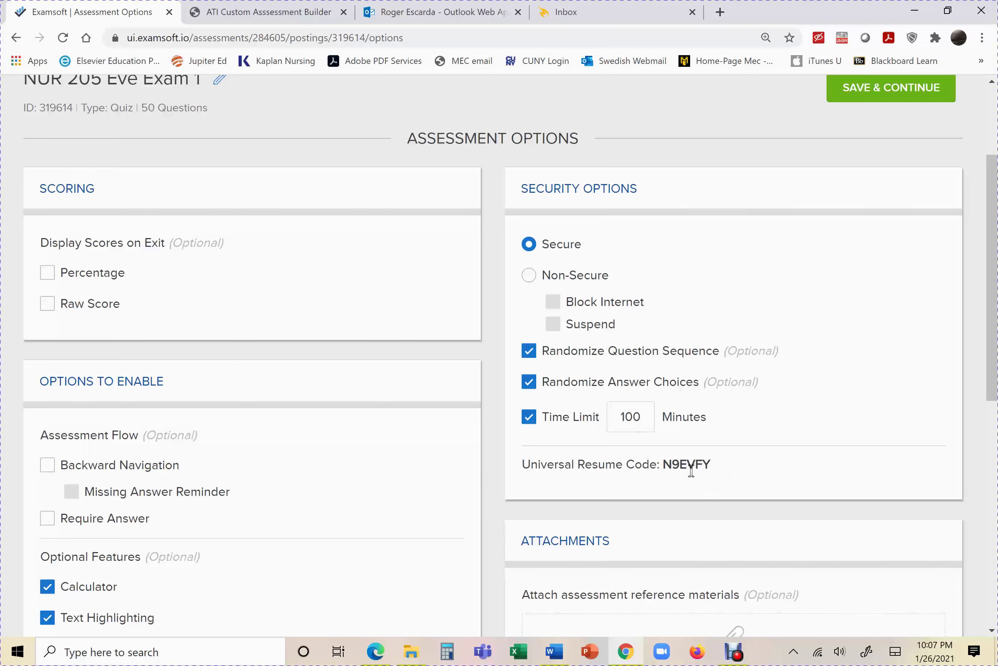
scroll(701, 469, up, 3)
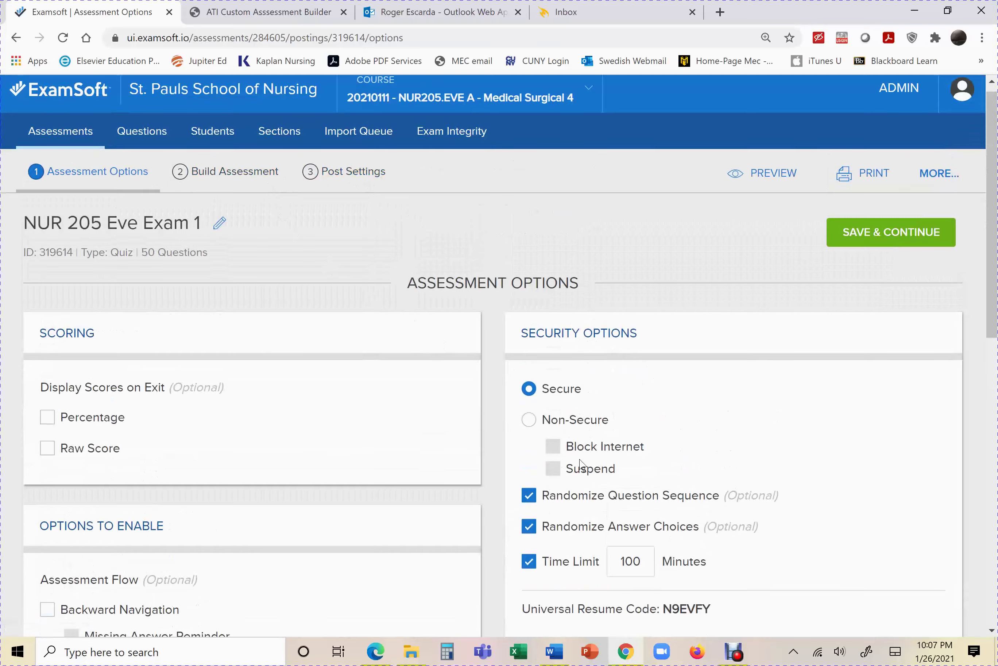
scroll(610, 459, down, 3)
scroll(610, 458, up, 3)
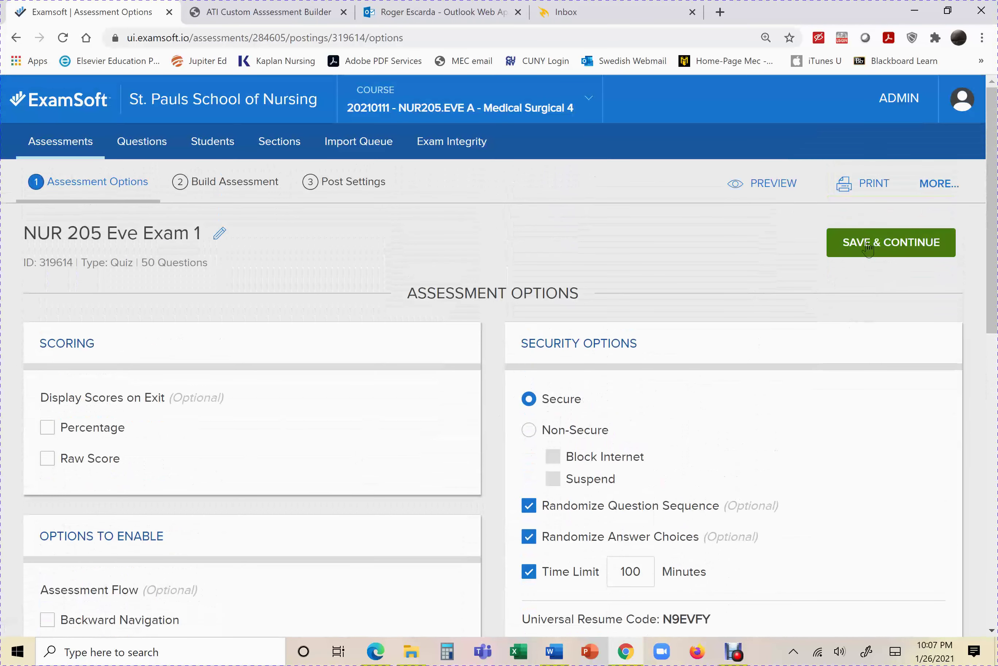
Save the assessment options, continue to building the assessment and look over its question list
click(836, 243)
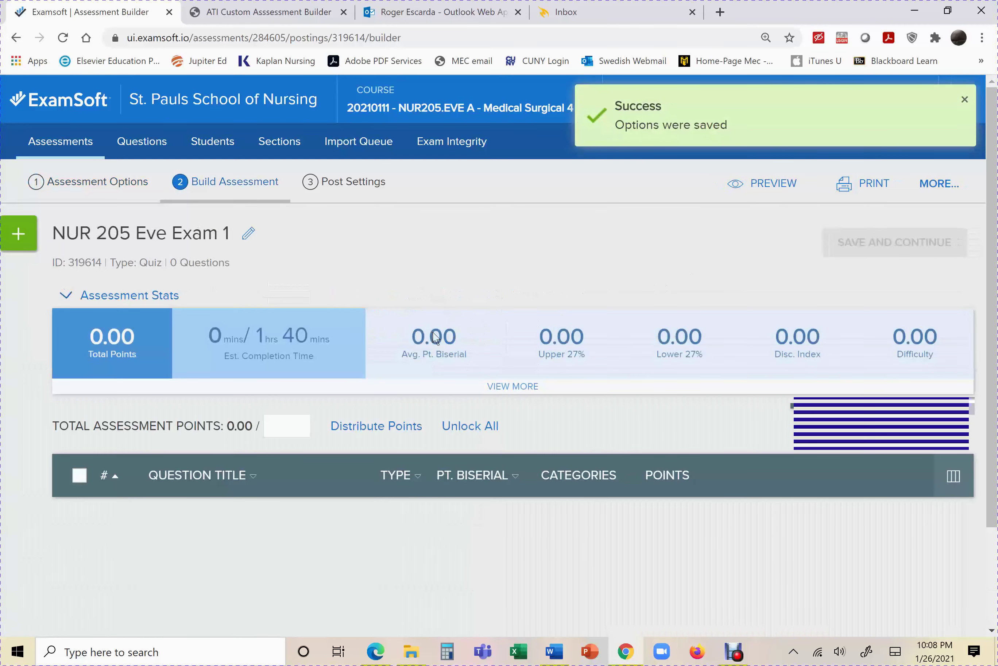
scroll(436, 337, down, 3)
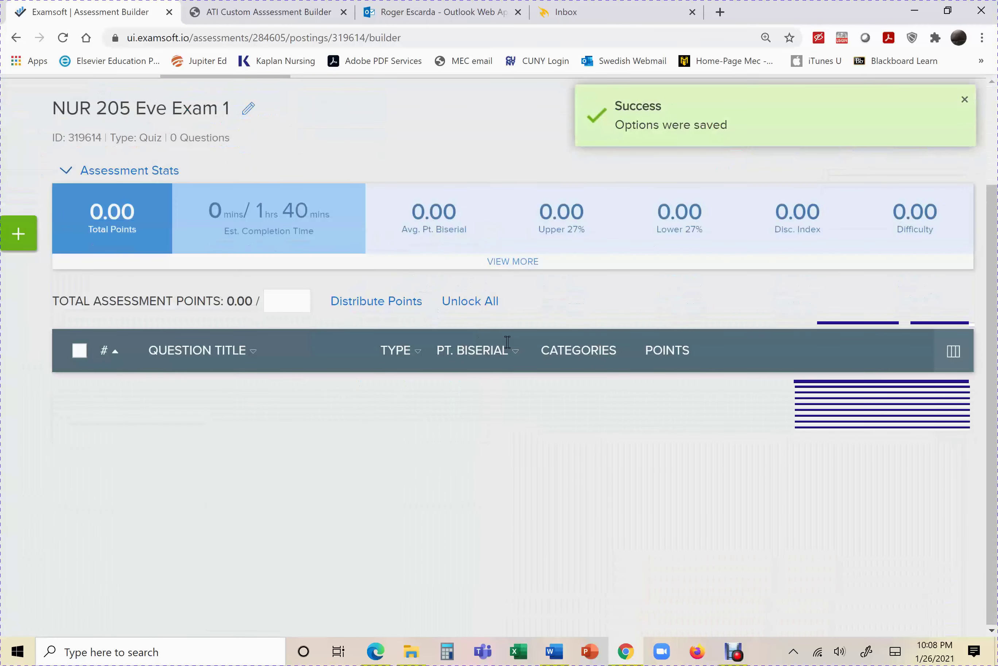
scroll(492, 357, down, 5)
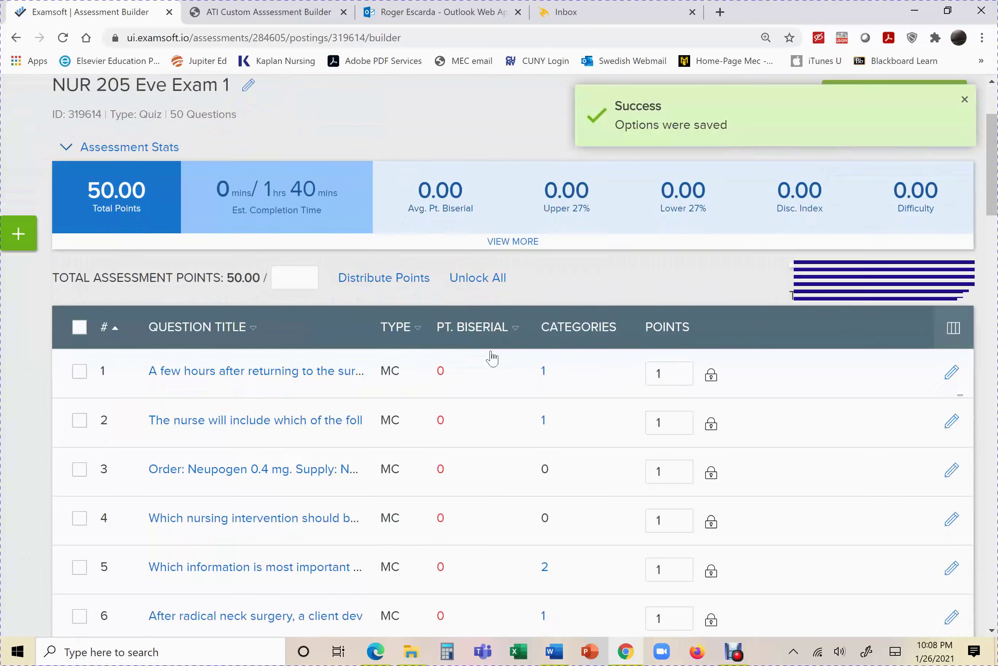
Set the total assessment points to 100 and distribute them across the questions
scroll(493, 357, up, 5)
scroll(492, 357, up, 3)
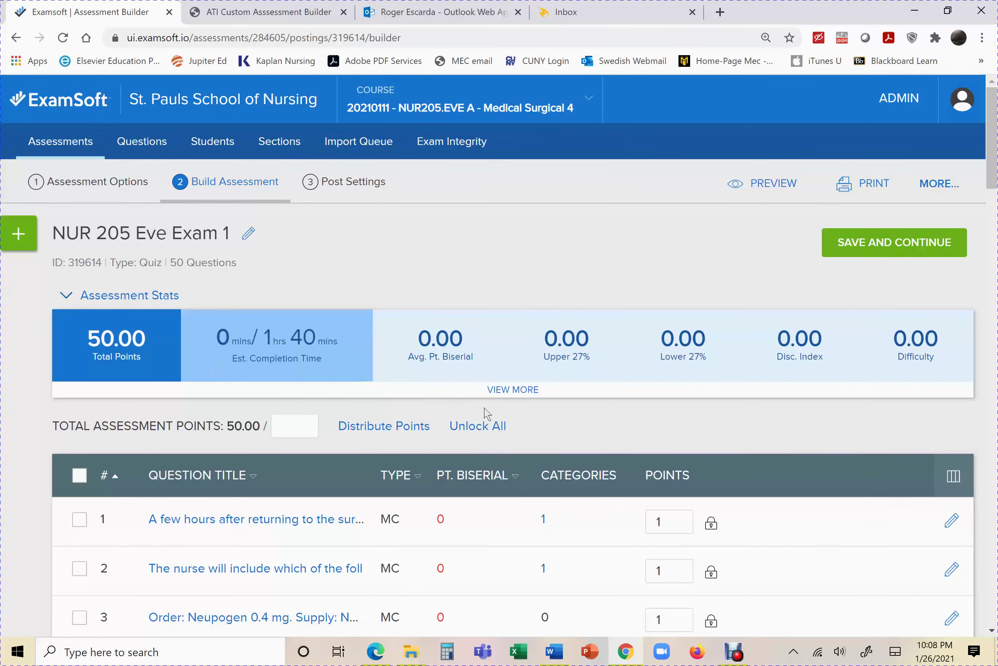
click(310, 414)
text(100)
click(384, 425)
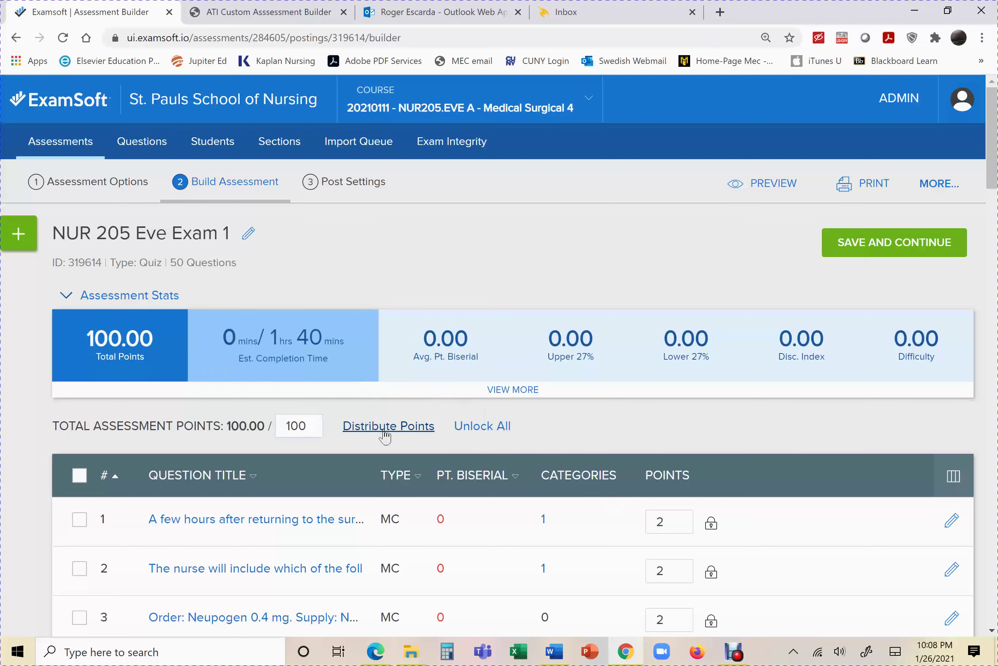
Check the points assigned to each question, save the assessment and continue to its post settings
scroll(681, 525, down, 3)
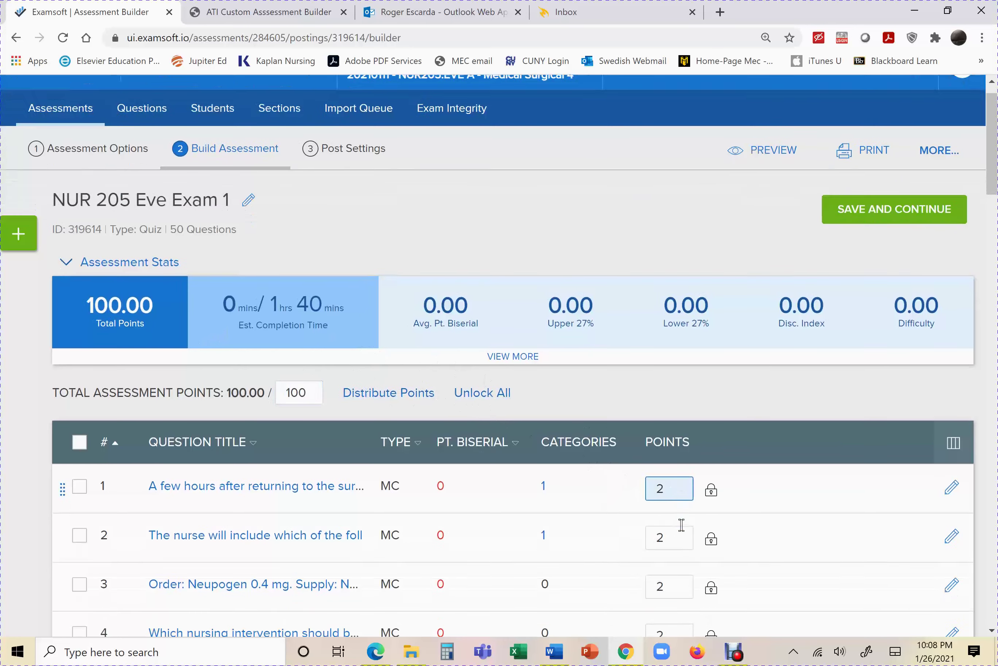
click(688, 378)
scroll(645, 382, up, 2)
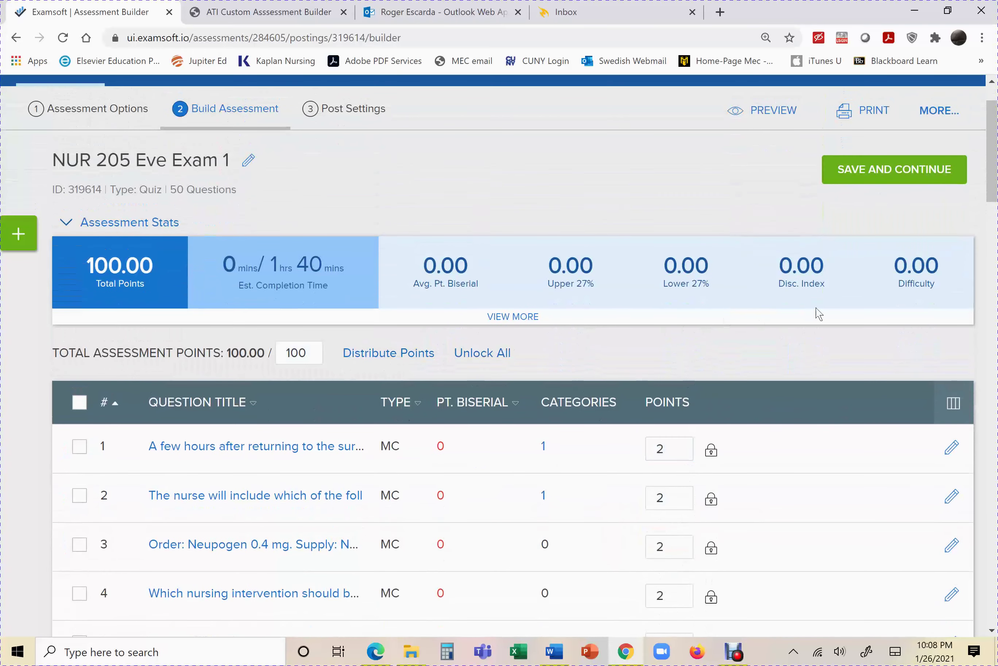
scroll(838, 301, up, 2)
click(891, 242)
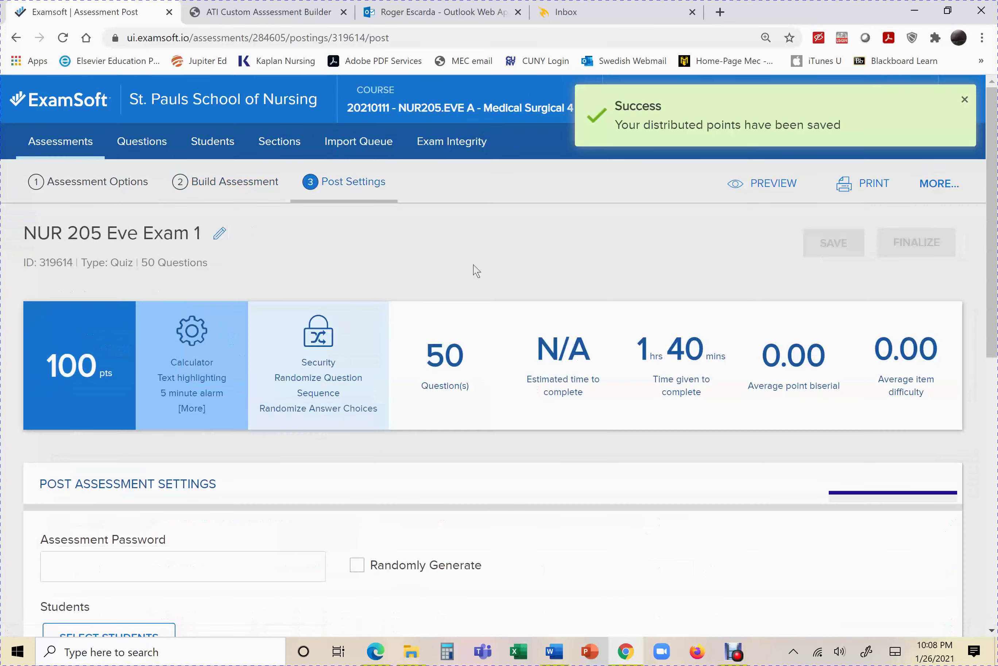
Have the assessment password randomly generated in the post assessment settings
scroll(474, 270, down, 7)
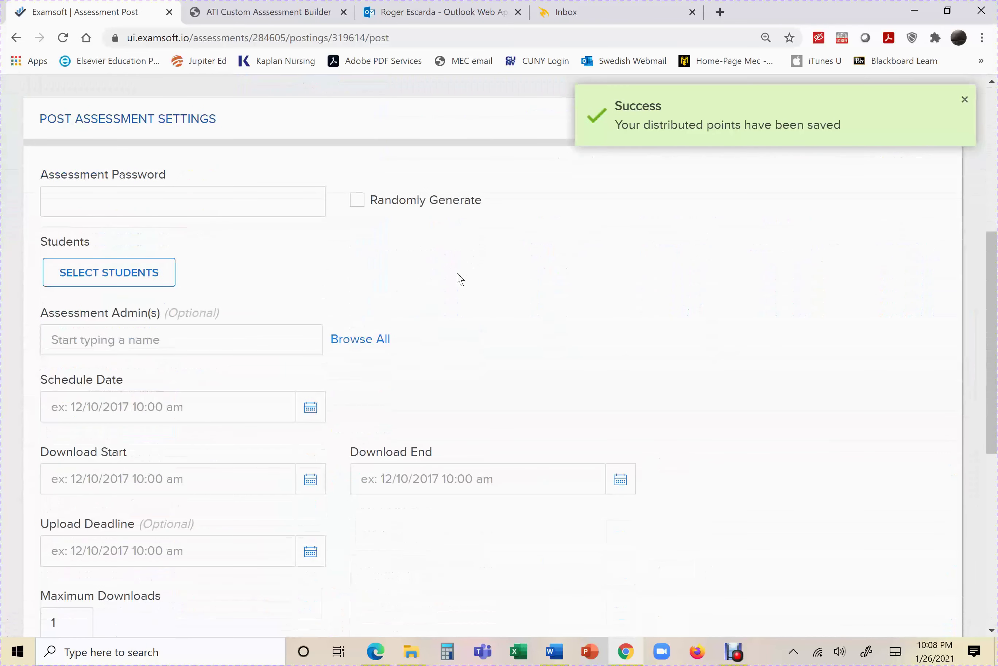
scroll(415, 282, up, 2)
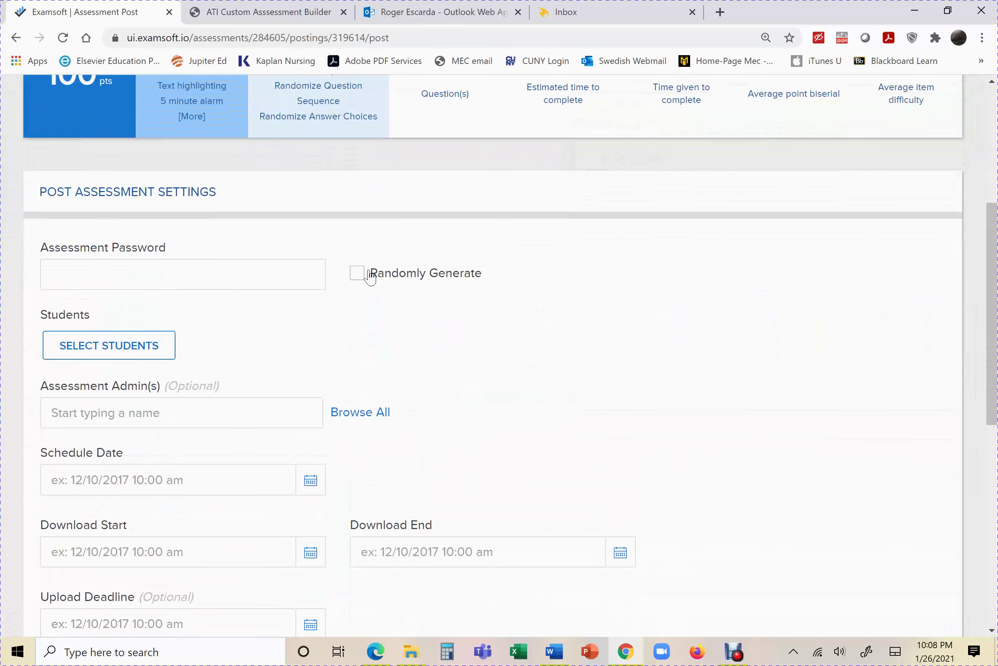
click(360, 277)
scroll(268, 362, up, 2)
scroll(267, 361, down, 5)
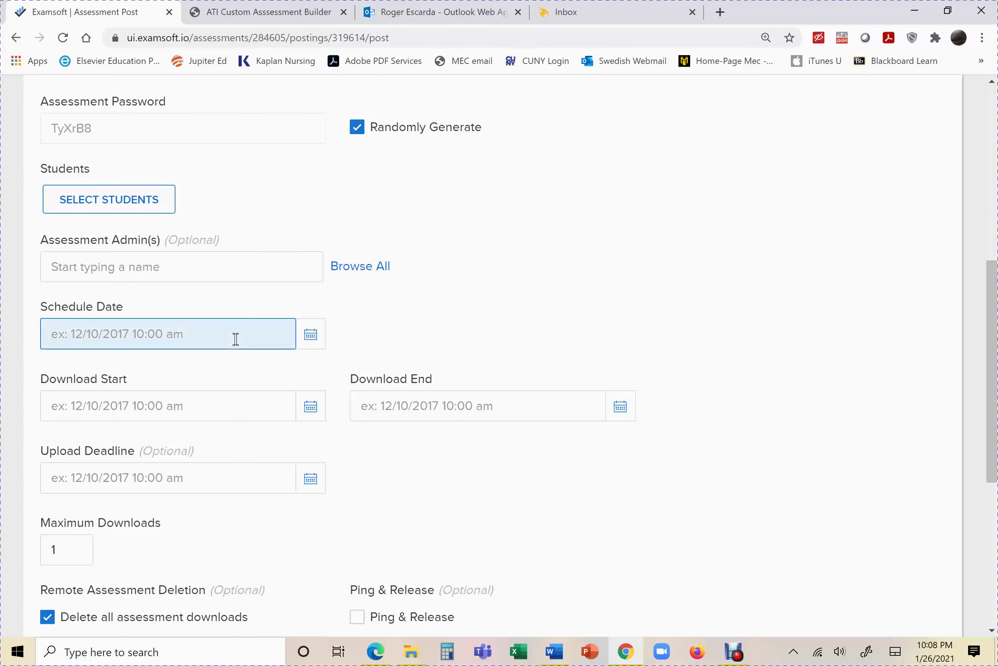
Add all students listed for NUR205 to the assessment and save the selection
click(136, 205)
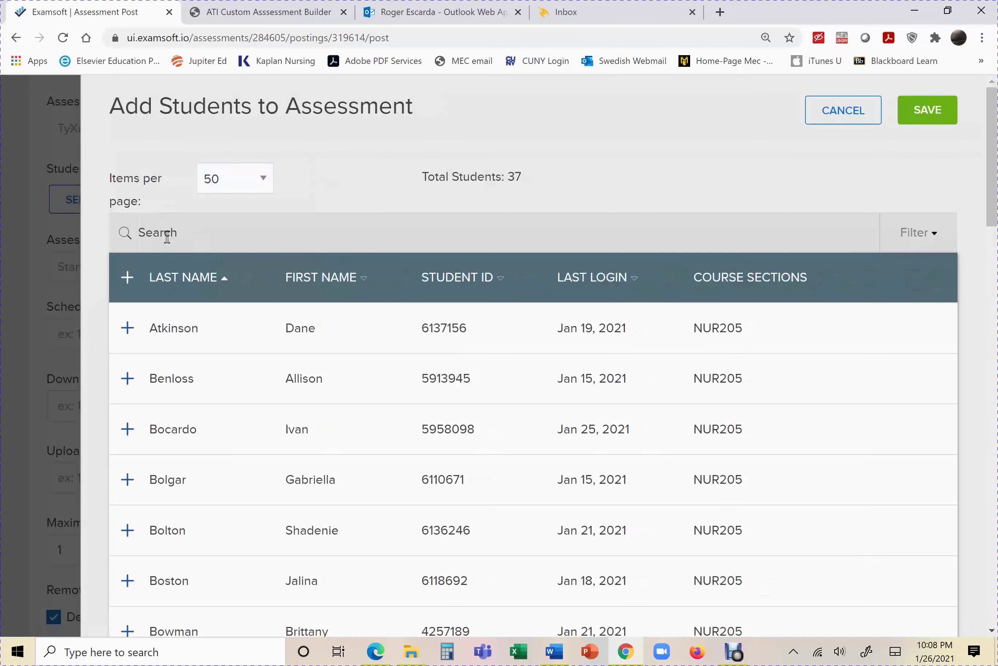
click(128, 279)
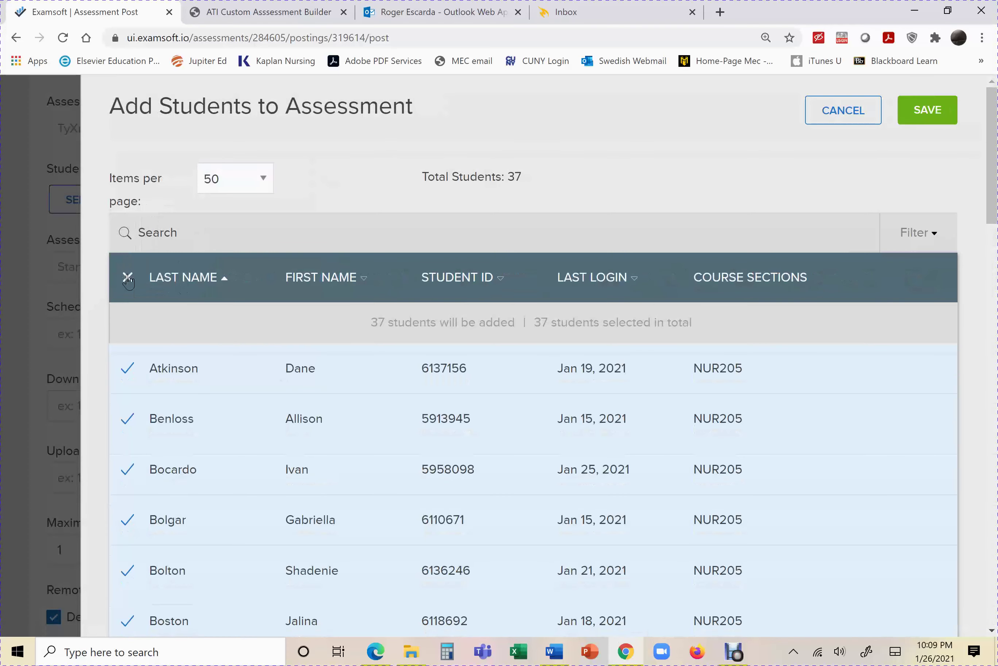
scroll(329, 364, down, 15)
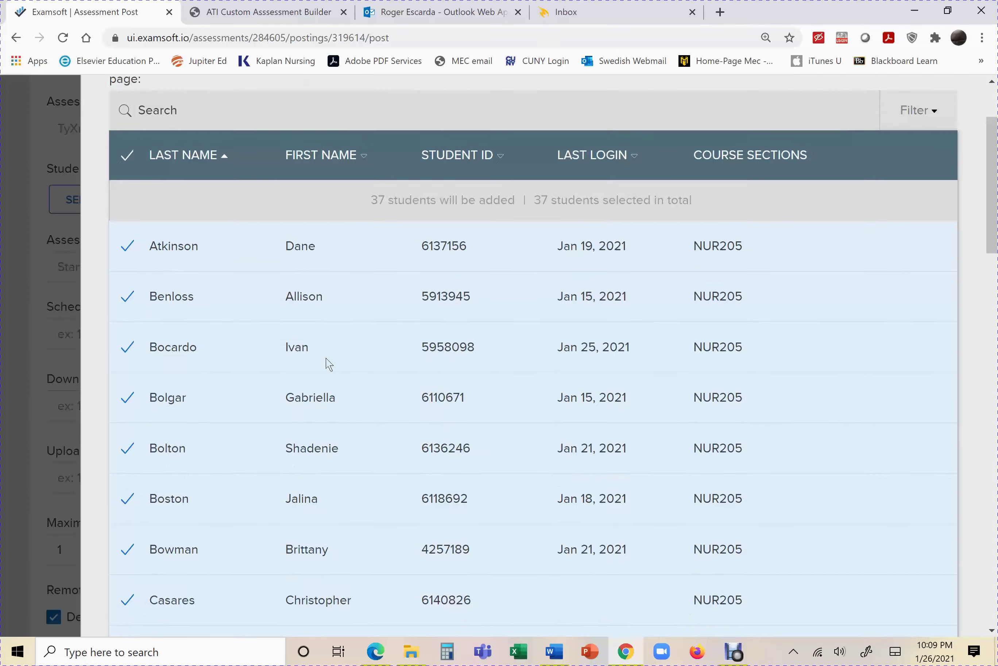
scroll(329, 365, up, 15)
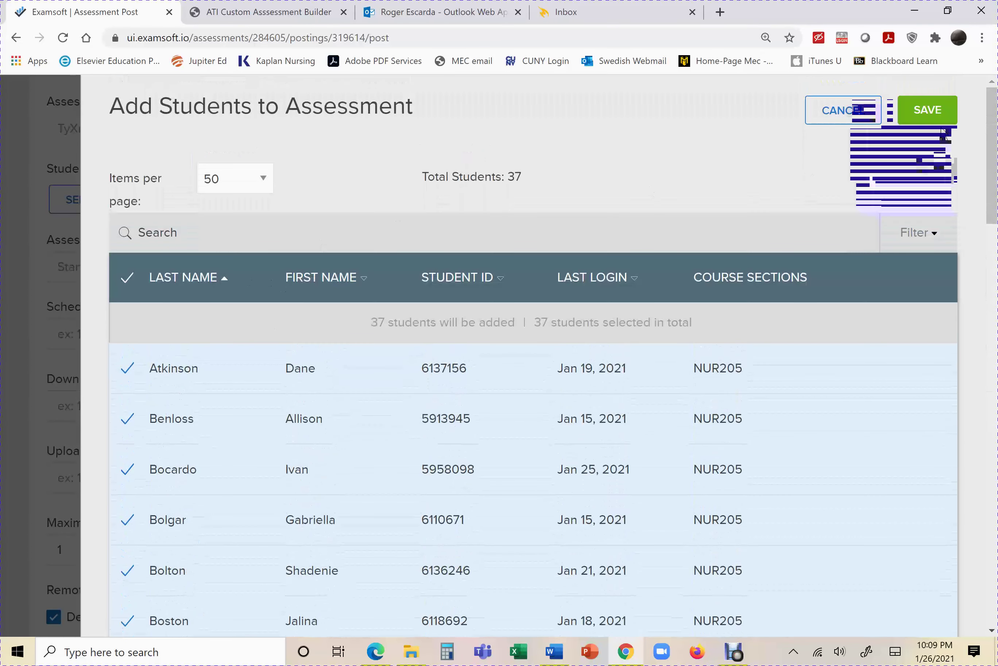
click(928, 110)
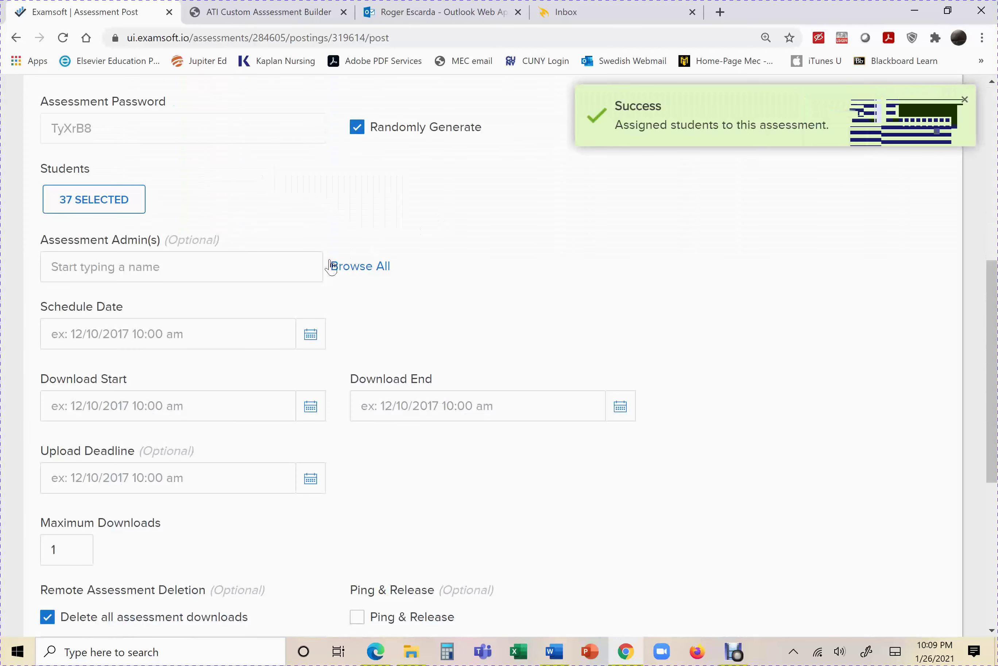
Set the assessment's schedule date to 02/05/2021 using the calendar
click(165, 330)
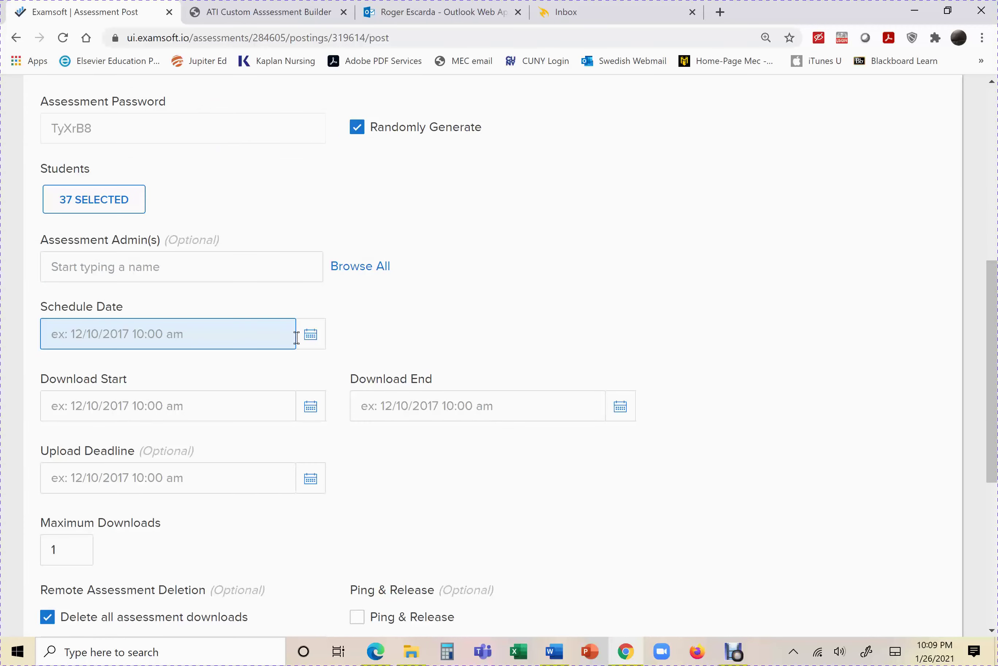
click(310, 335)
scroll(348, 358, down, 1)
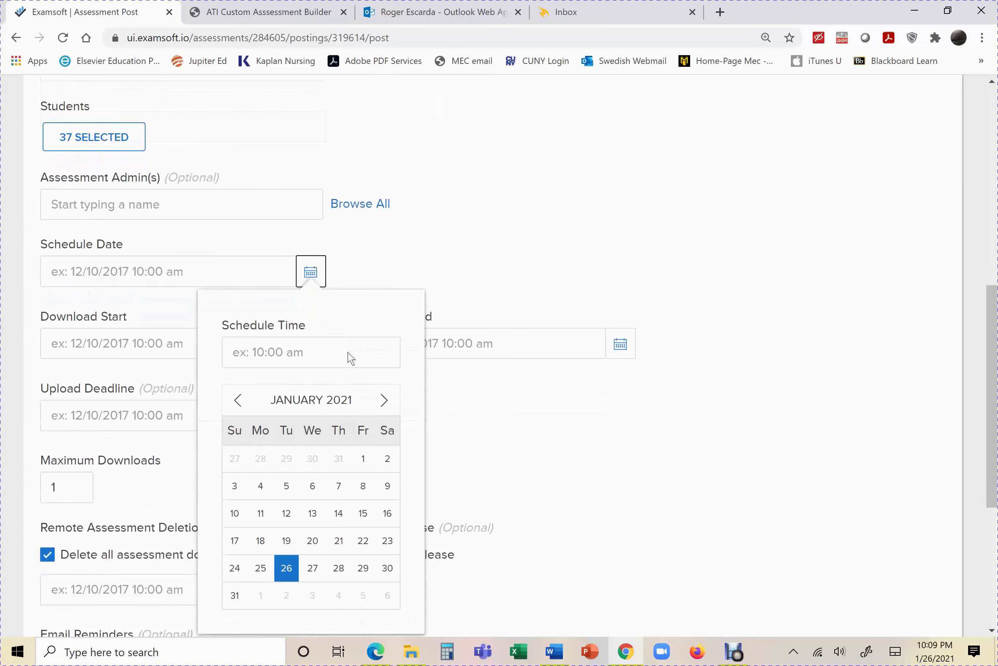
scroll(349, 357, down, 2)
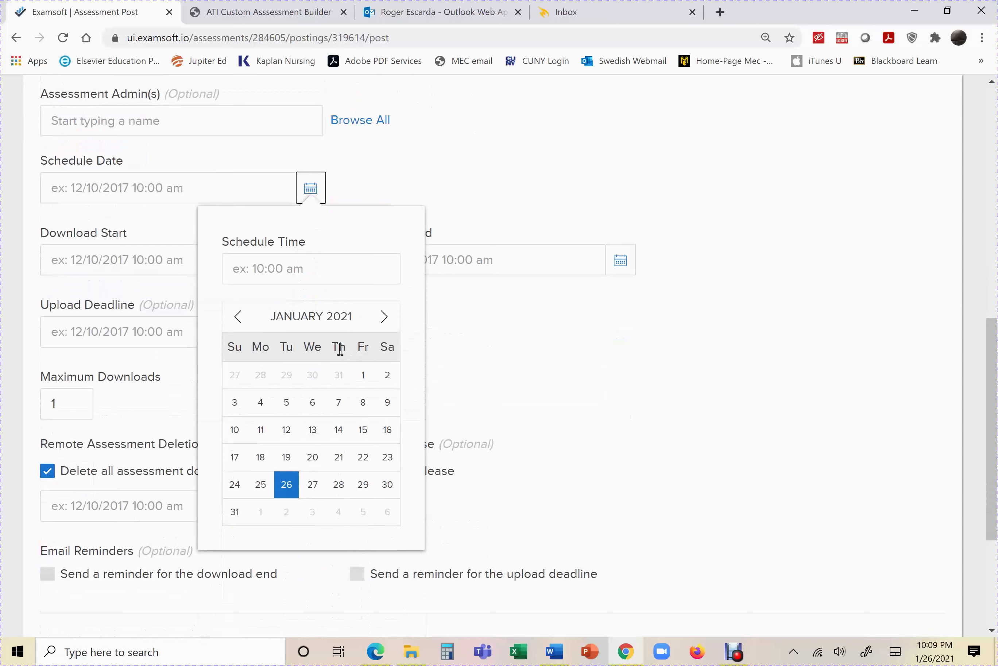
click(383, 318)
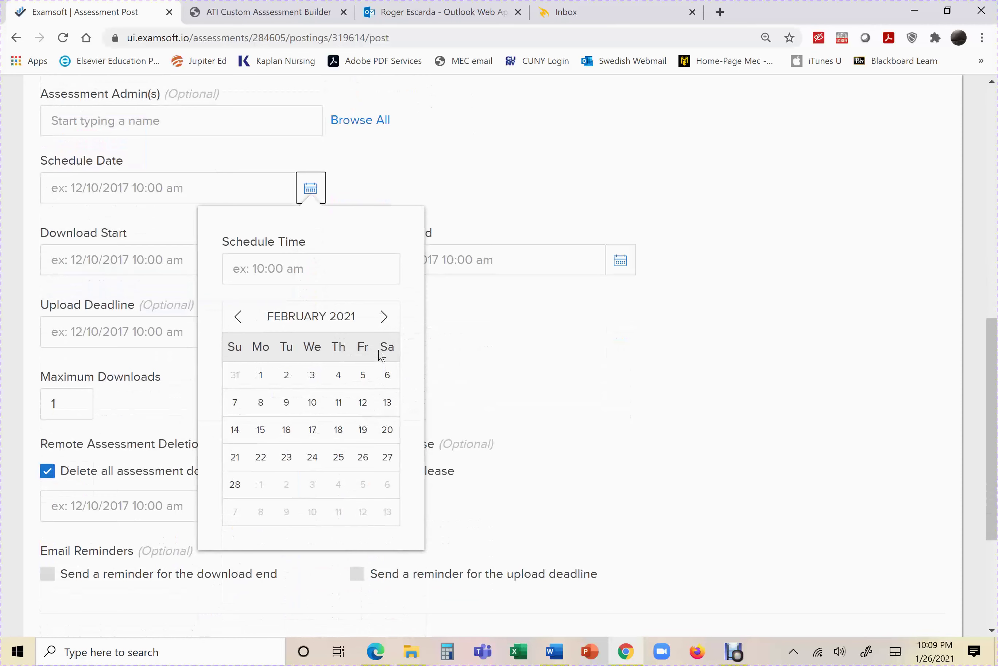
click(237, 318)
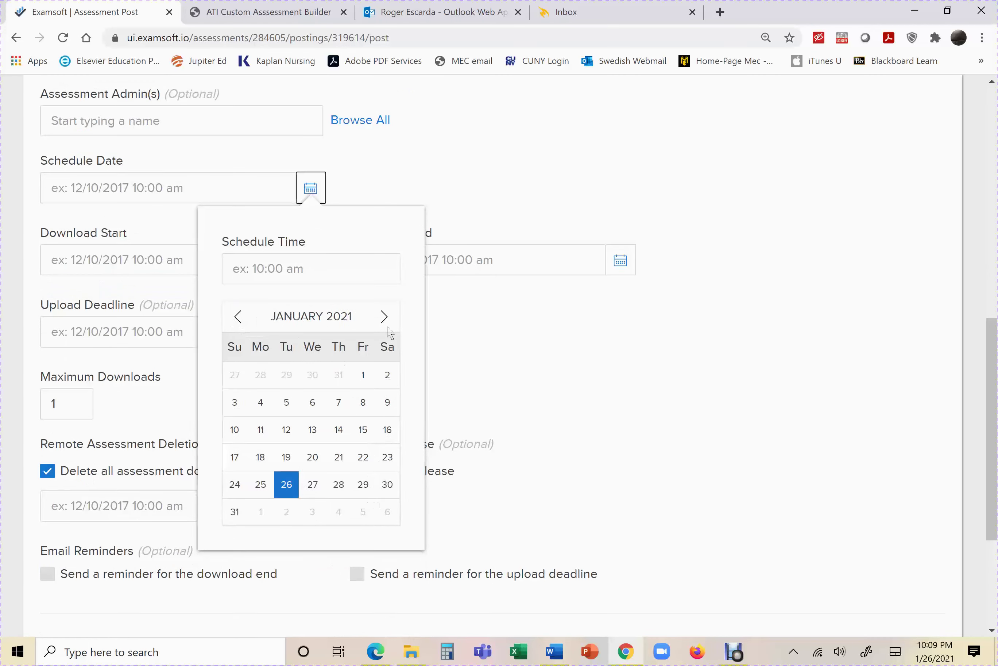
click(383, 316)
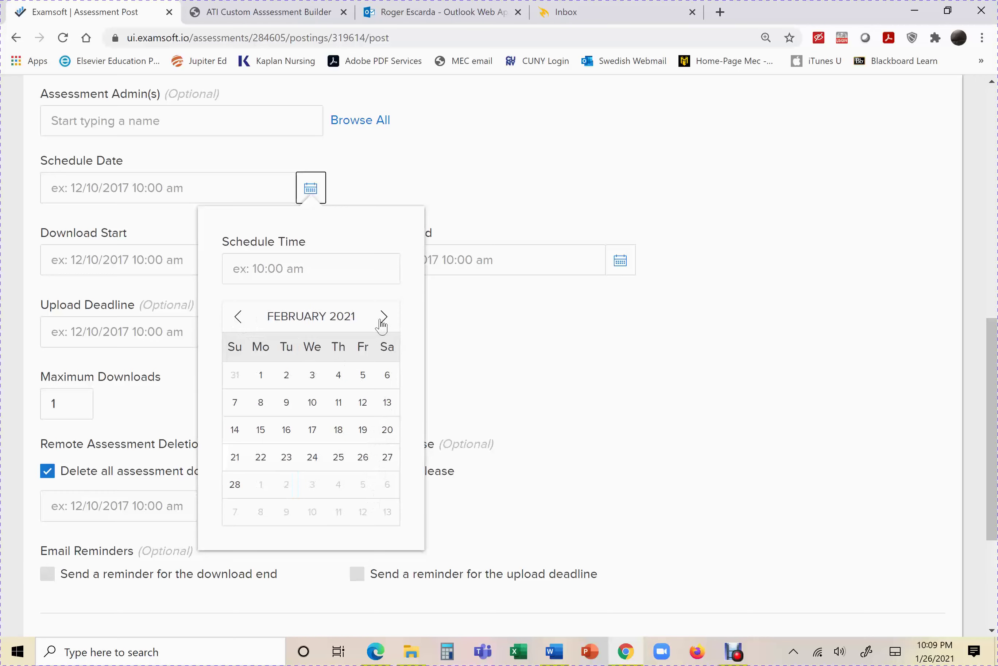
click(361, 375)
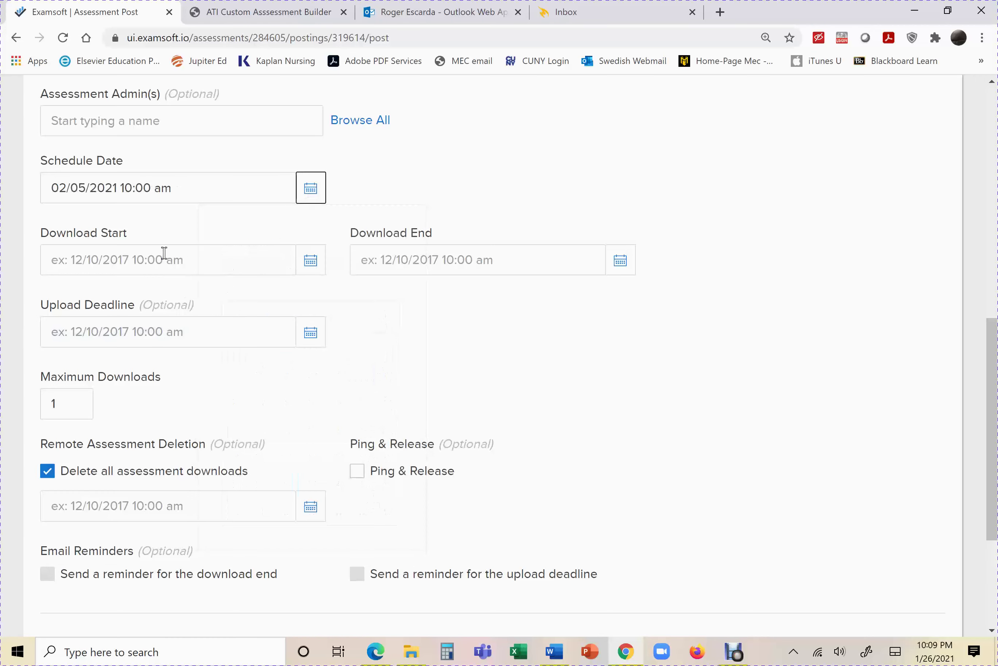
Set the download start to 02/04/2021 at 10:00 am
click(310, 261)
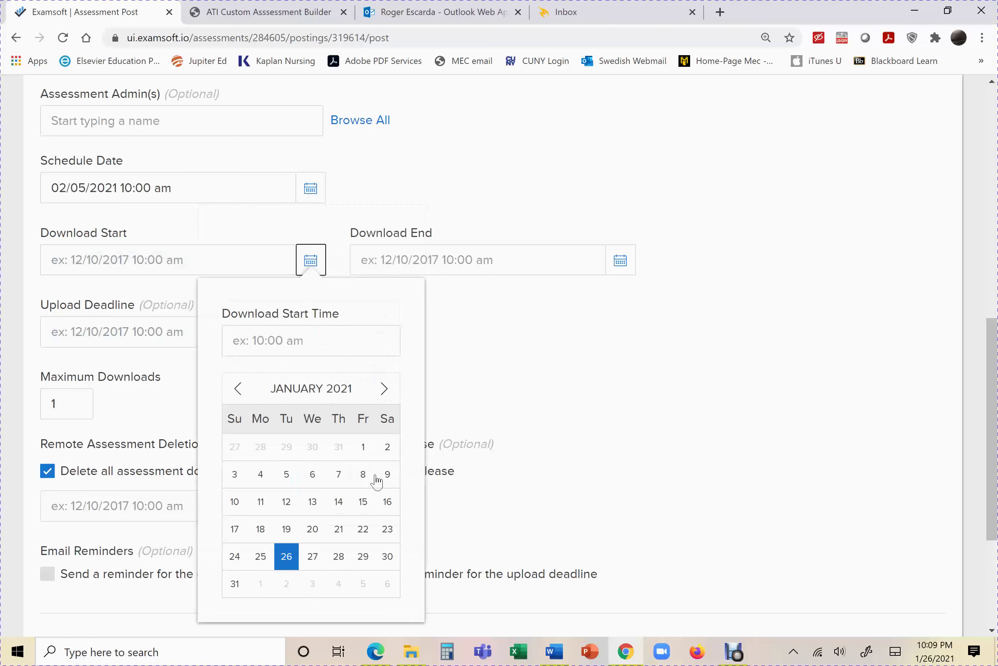
click(383, 389)
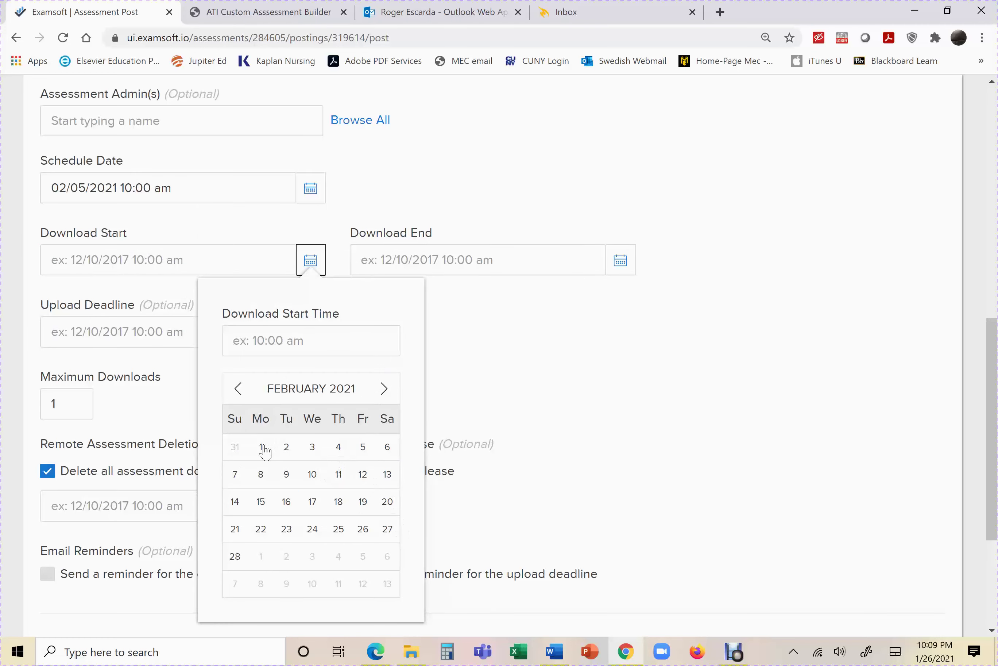
scroll(340, 446, up, 1)
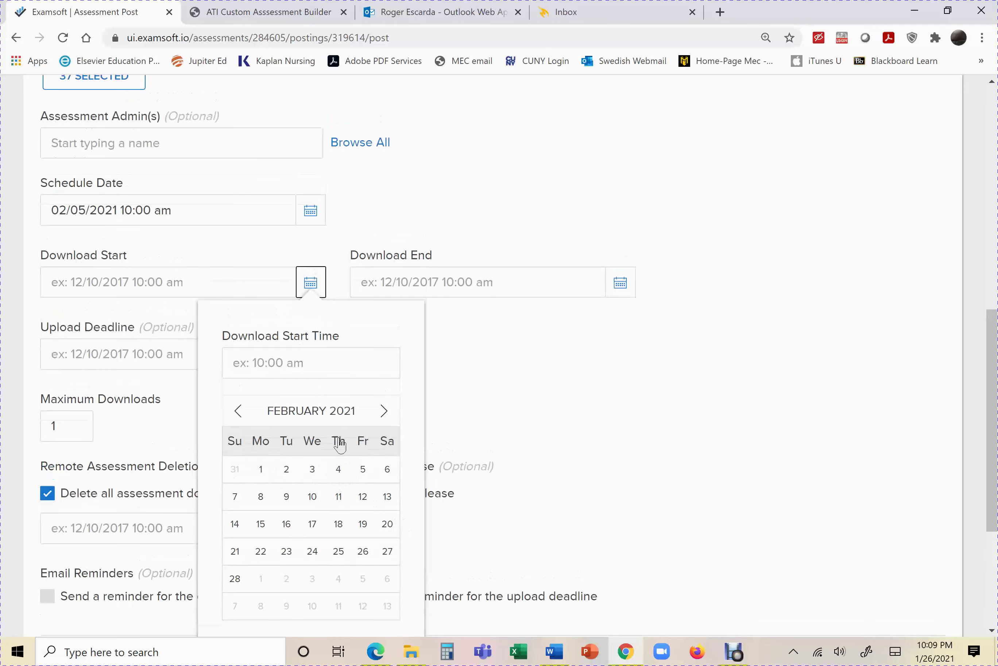
scroll(340, 445, up, 6)
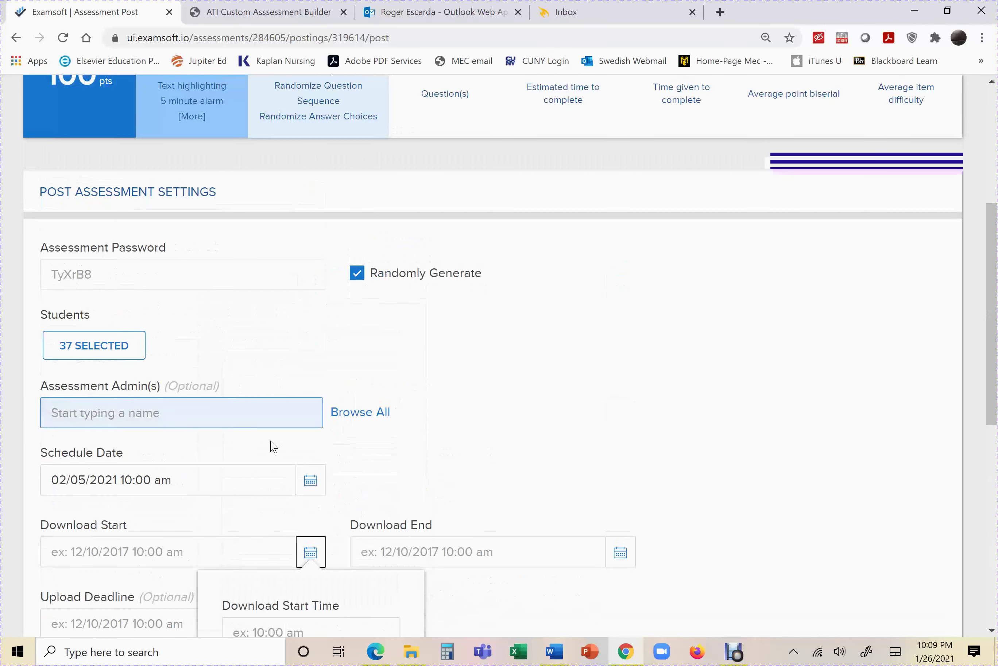
scroll(273, 446, down, 2)
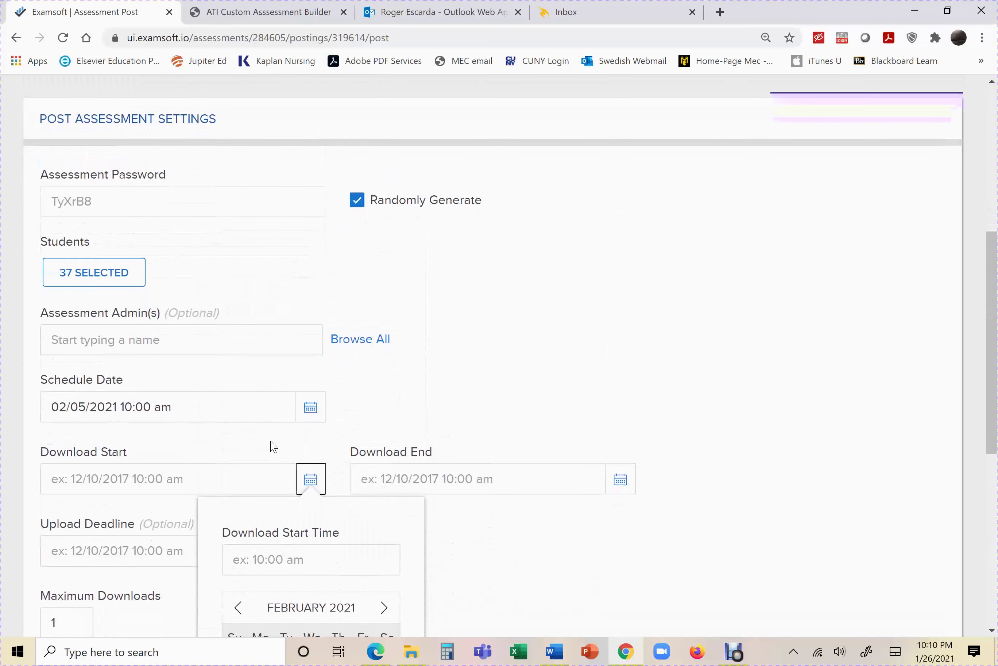
scroll(274, 447, down, 4)
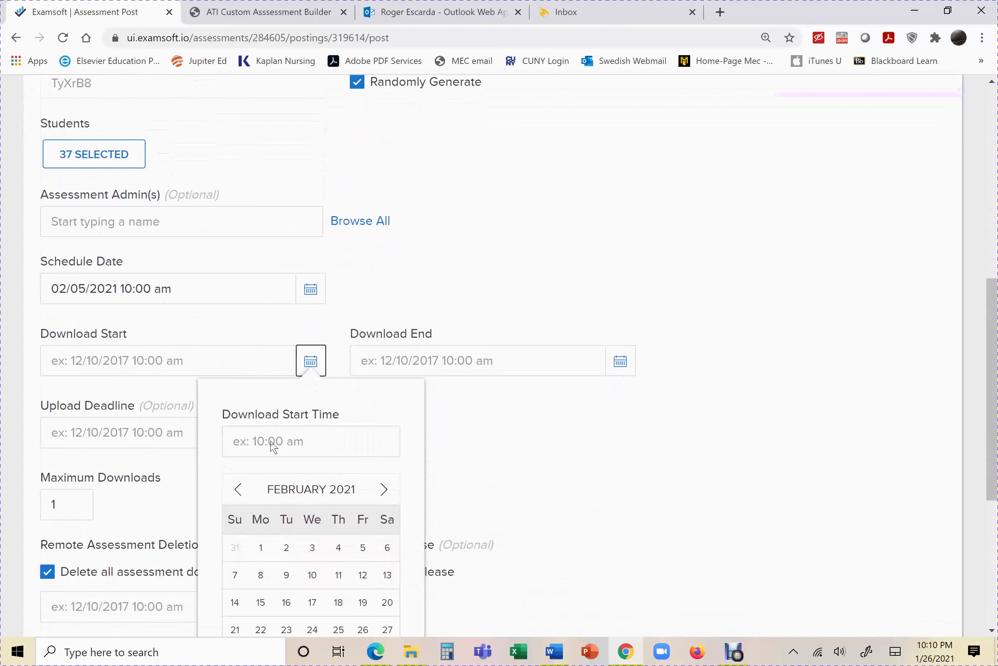
scroll(273, 446, down, 2)
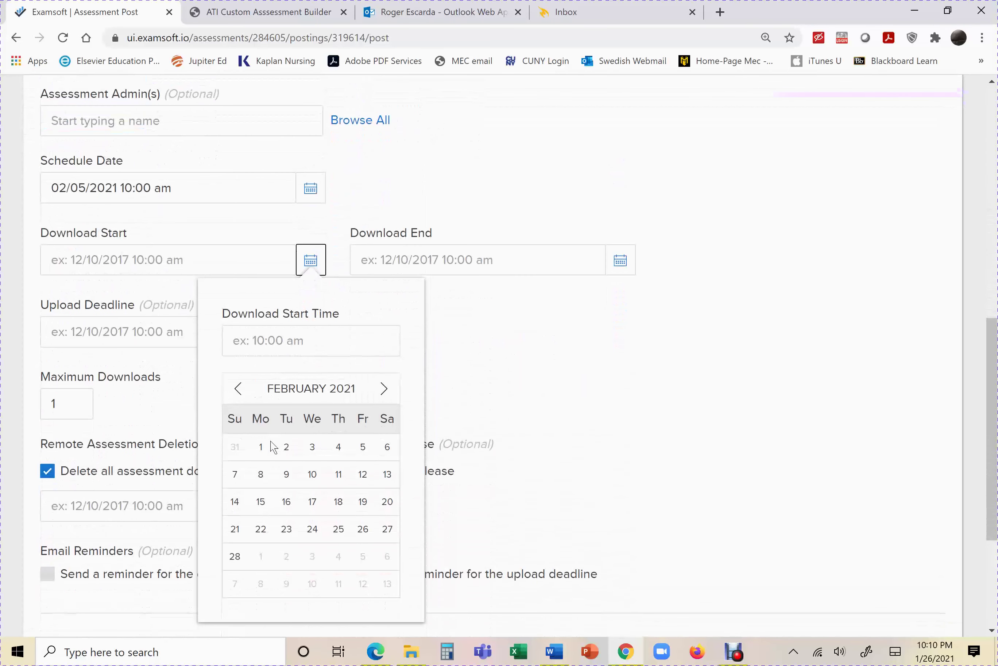
click(339, 446)
Change the time of the schedule date to 6:00 pm
scroll(439, 397, up, 4)
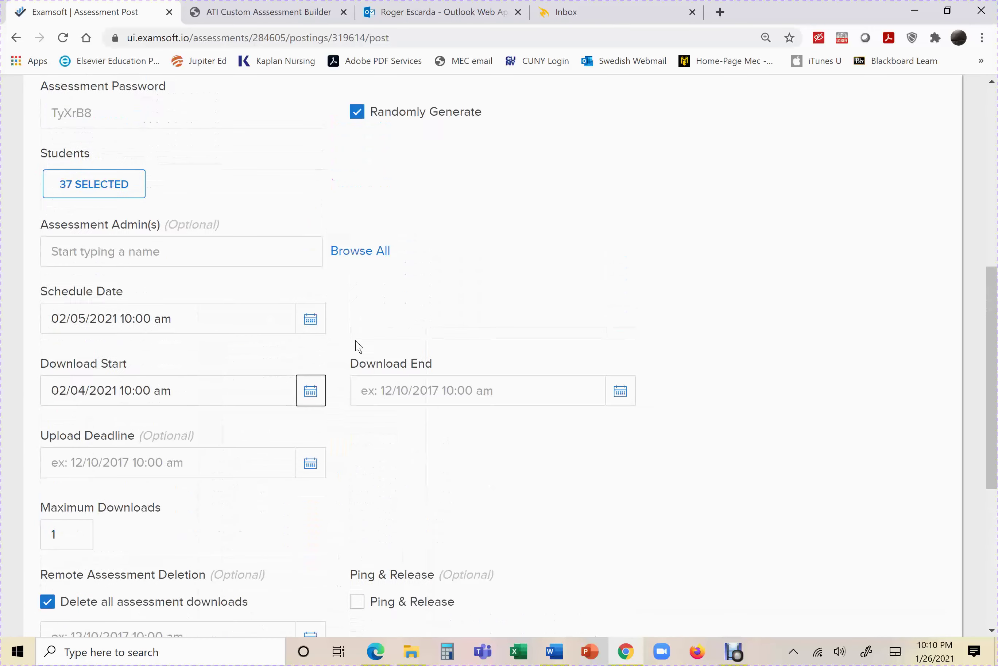
click(134, 334)
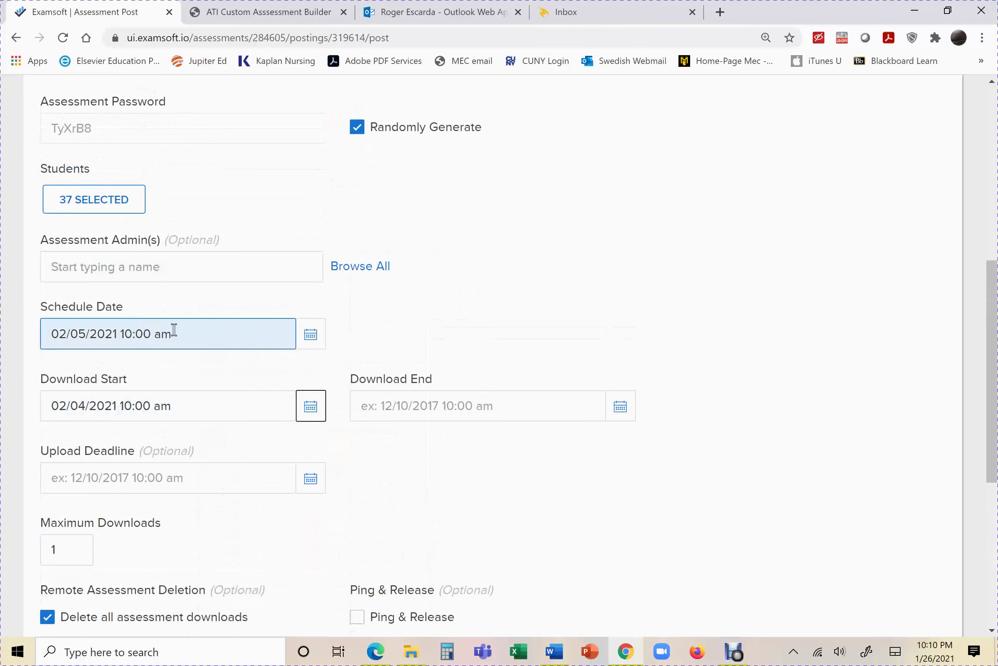
click(160, 333)
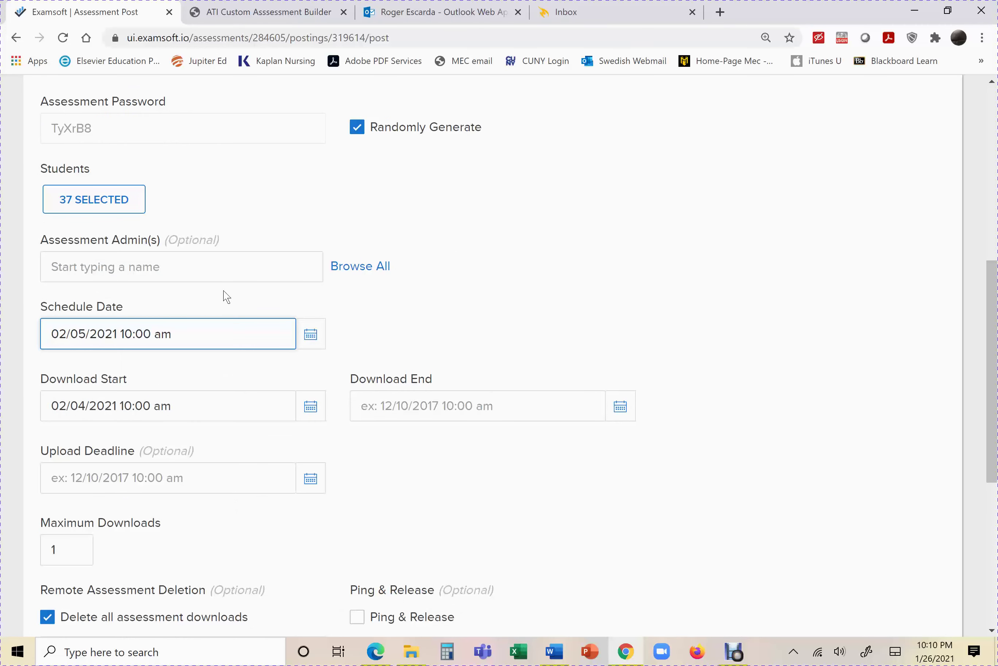
key(BackSpace)
text(p)
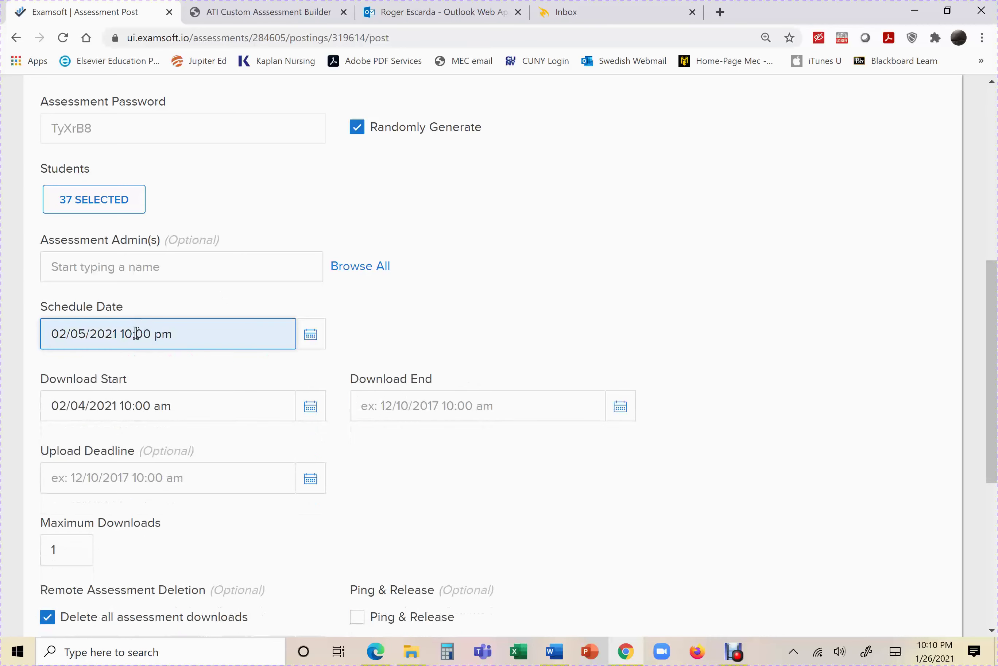
click(135, 333)
key(BackSpace)
key(BackSpace)
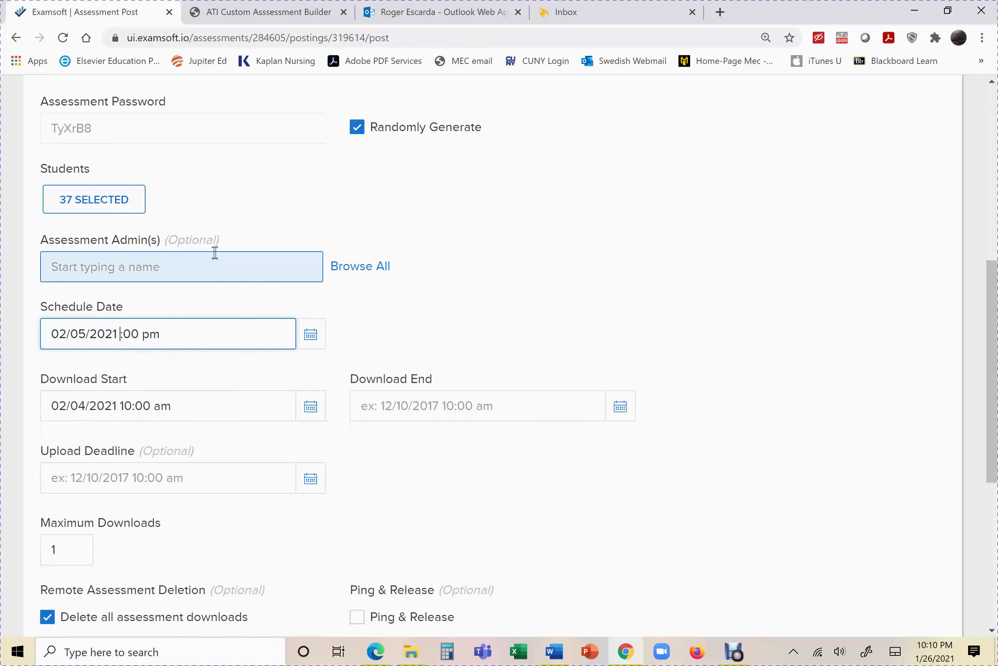
text(6)
Choose 02/05/2021 as the assessment's download end date from the February 2021 calendar
scroll(402, 264, down, 2)
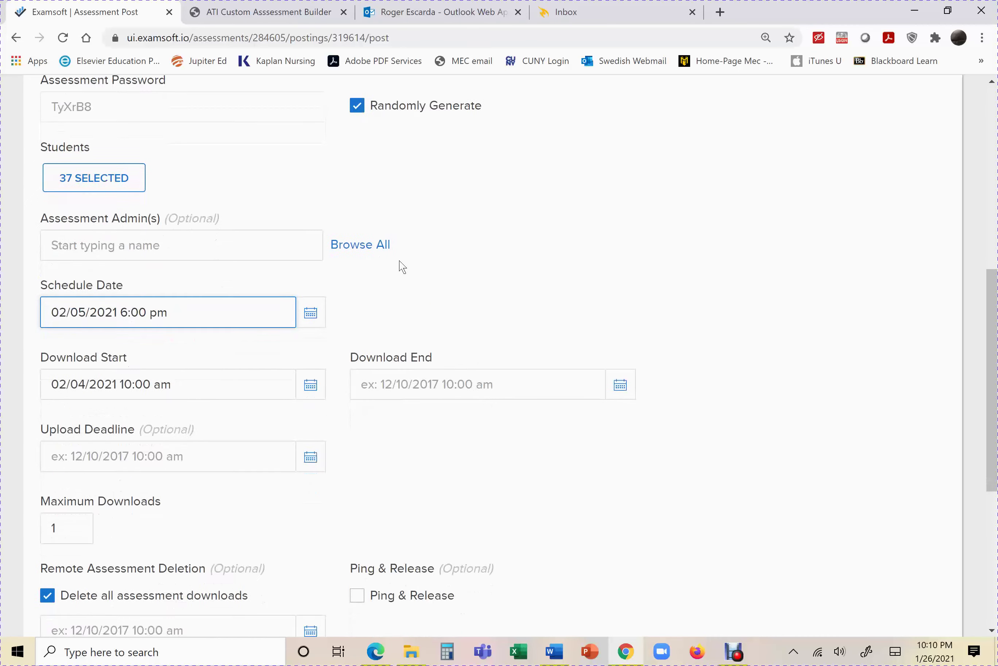
click(620, 333)
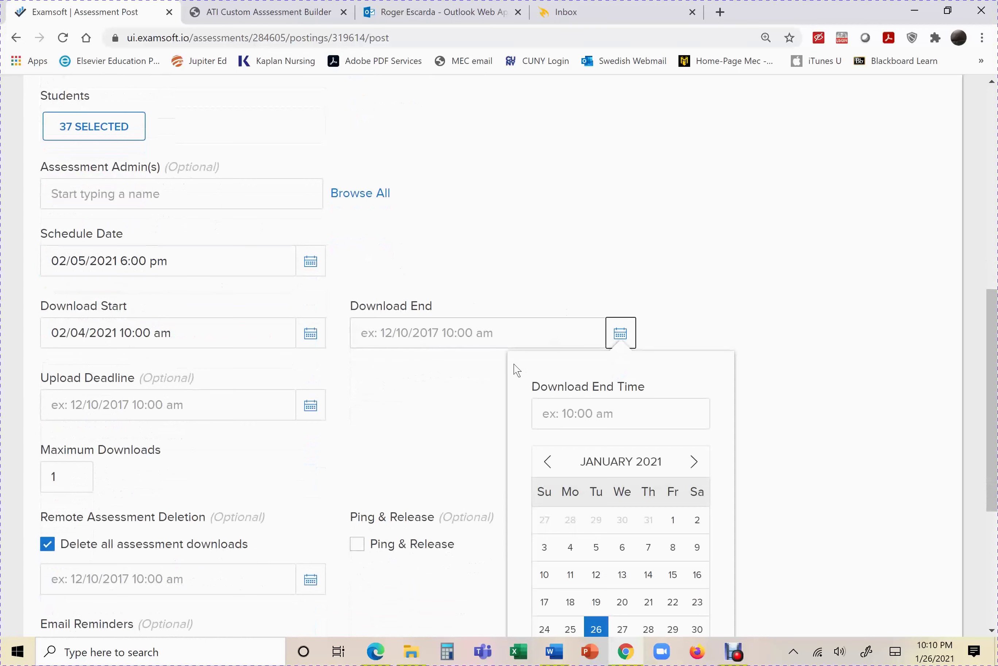
click(129, 260)
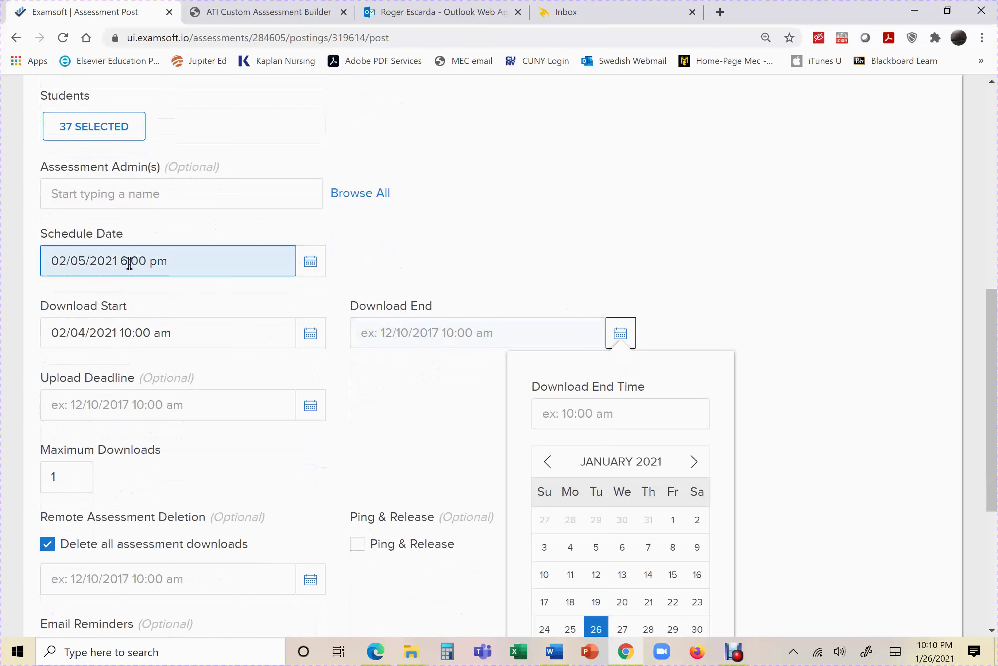
click(344, 313)
scroll(642, 447, down, 2)
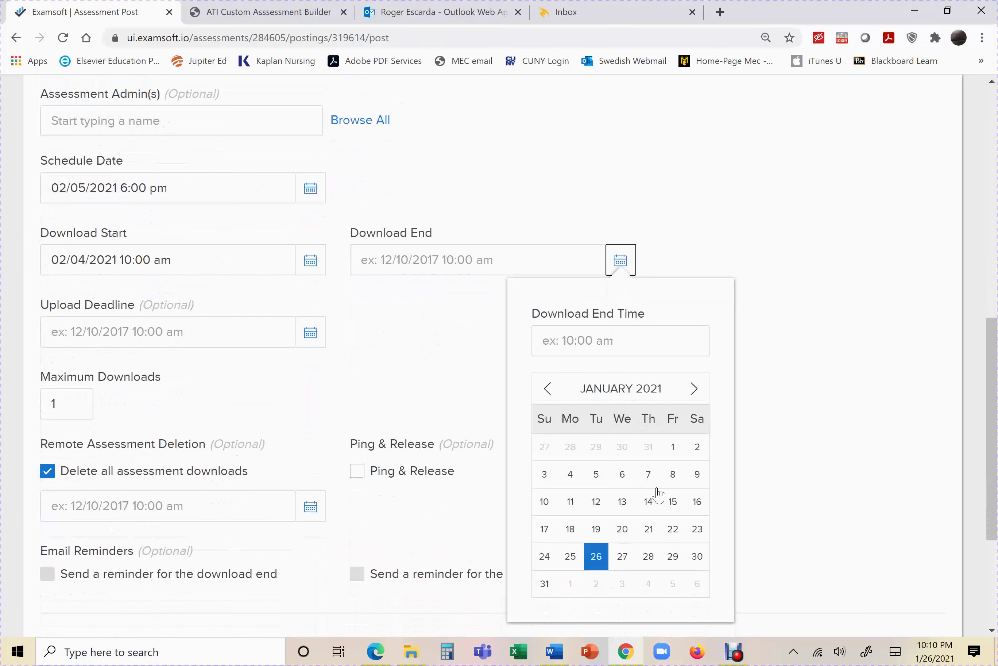
click(693, 388)
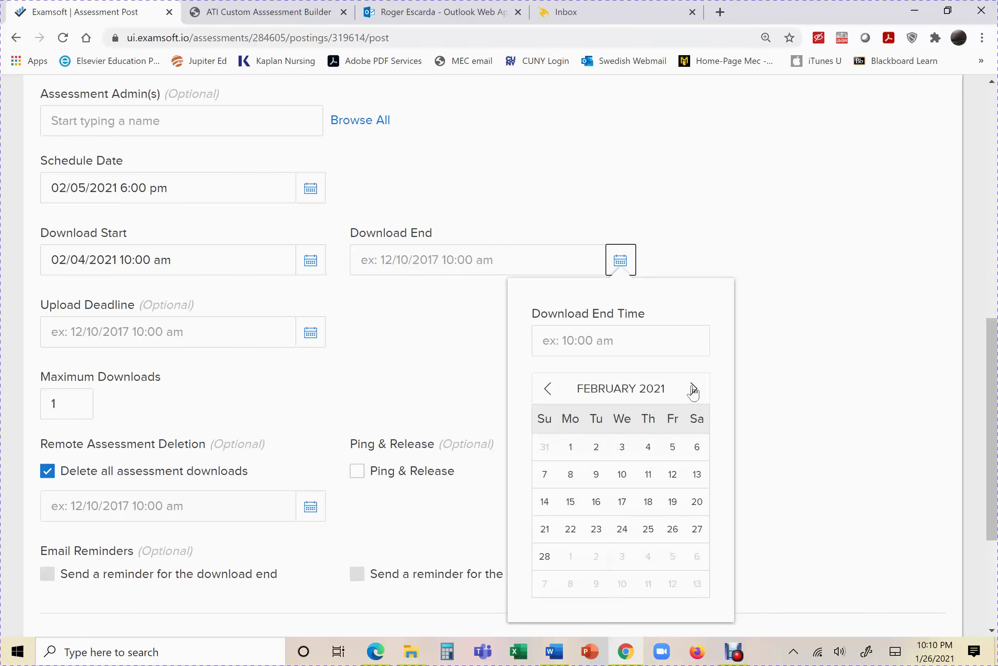
click(673, 447)
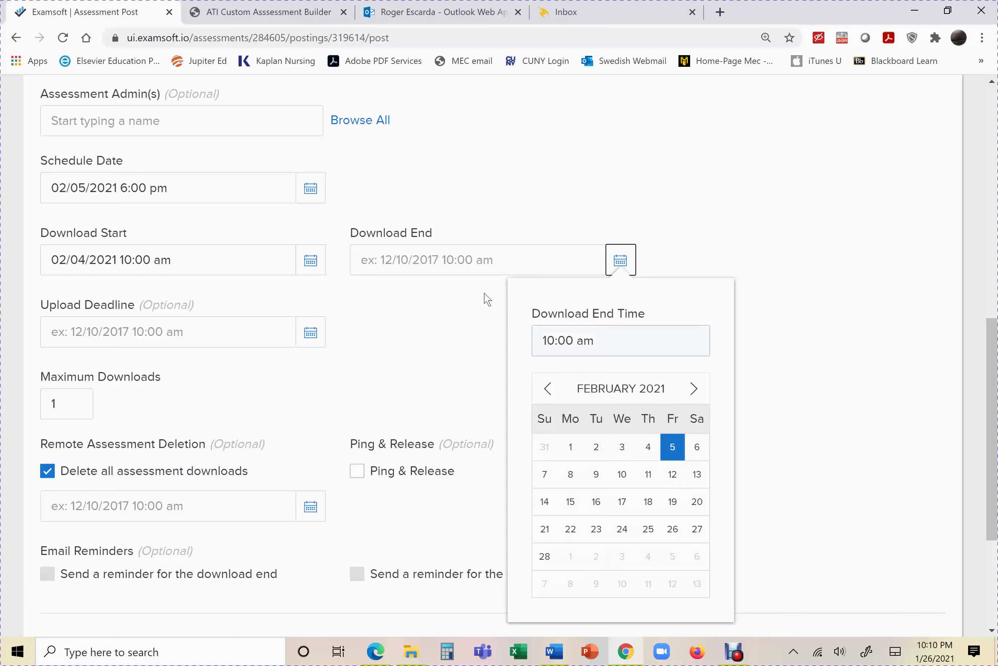
Change the time of the download end to 6:01 pm
click(471, 260)
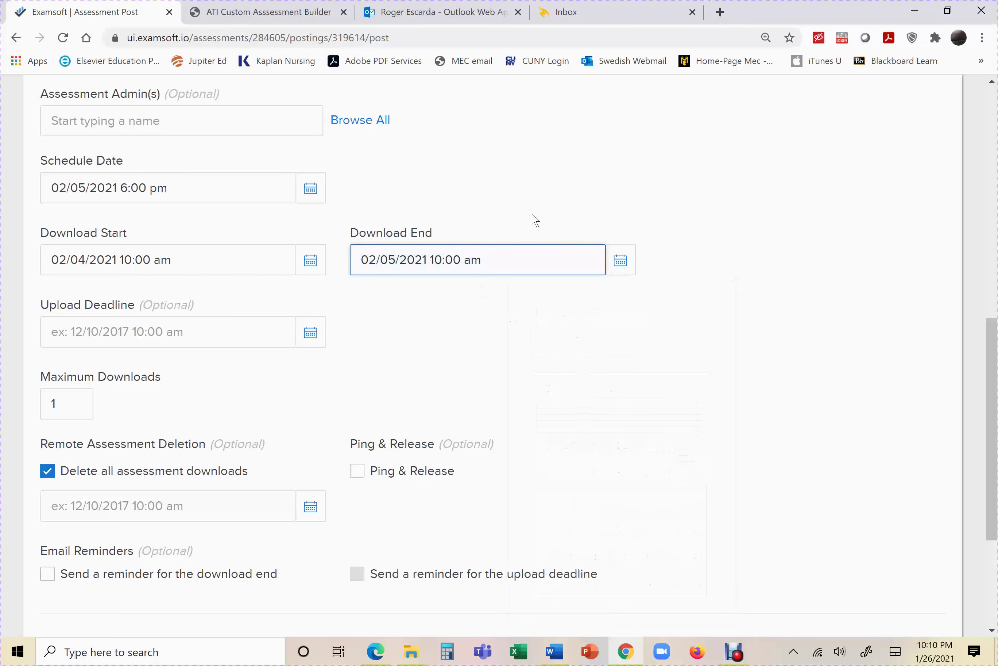
key(BackSpace)
text(p)
key(Left)
key(Left)
key(Left)
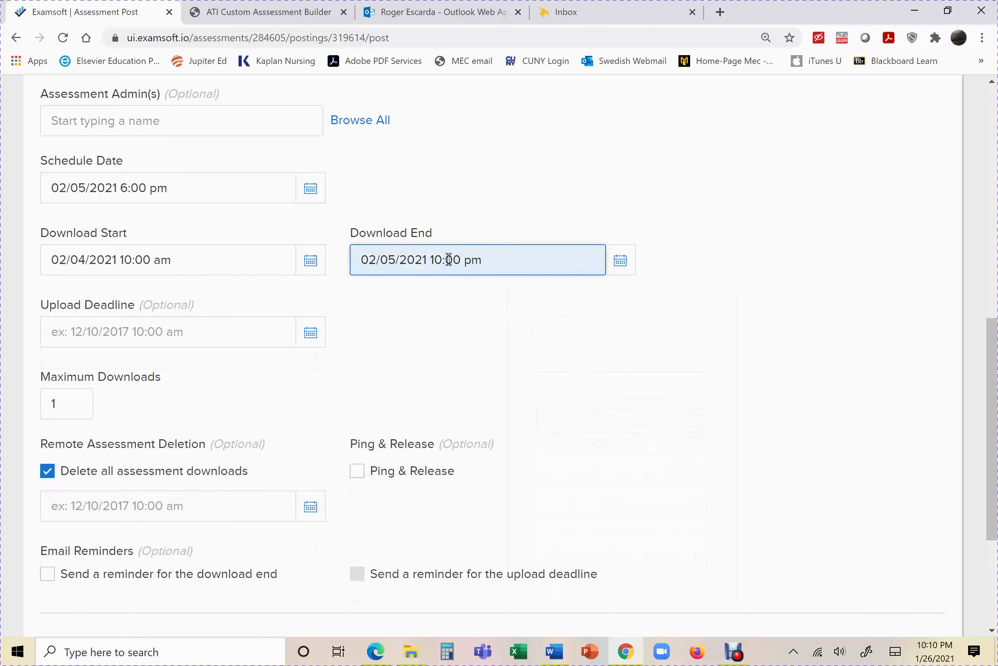
key(BackSpace)
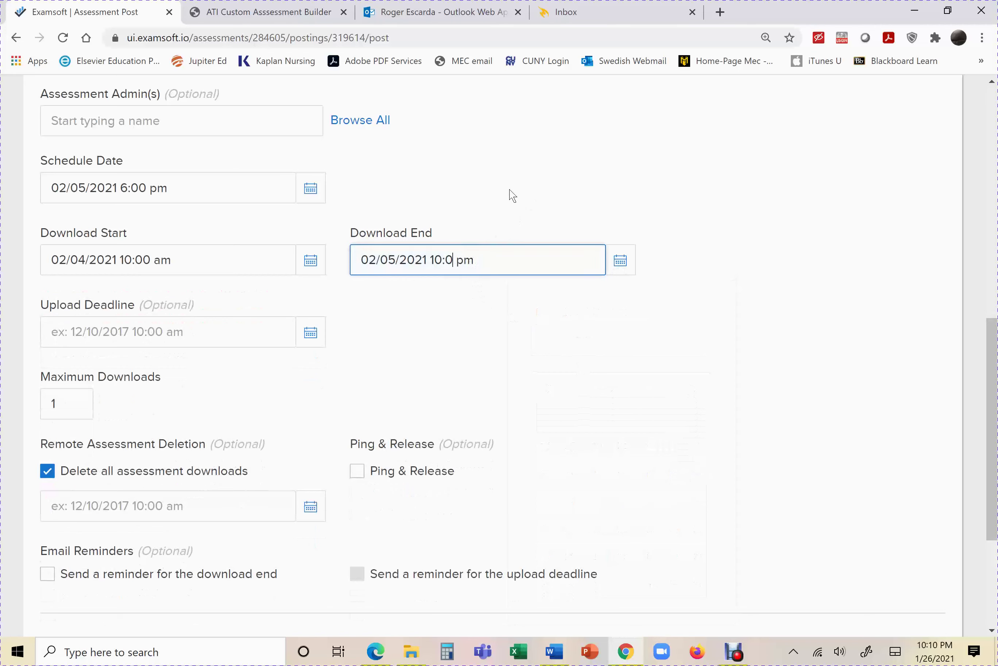
text(1)
key(Left)
key(Left)
key(Left)
key(BackSpace)
key(BackSpace)
text(6)
Set the upload deadline to 02/05/2021 at 10:00 pm
click(311, 335)
scroll(312, 335, down, 3)
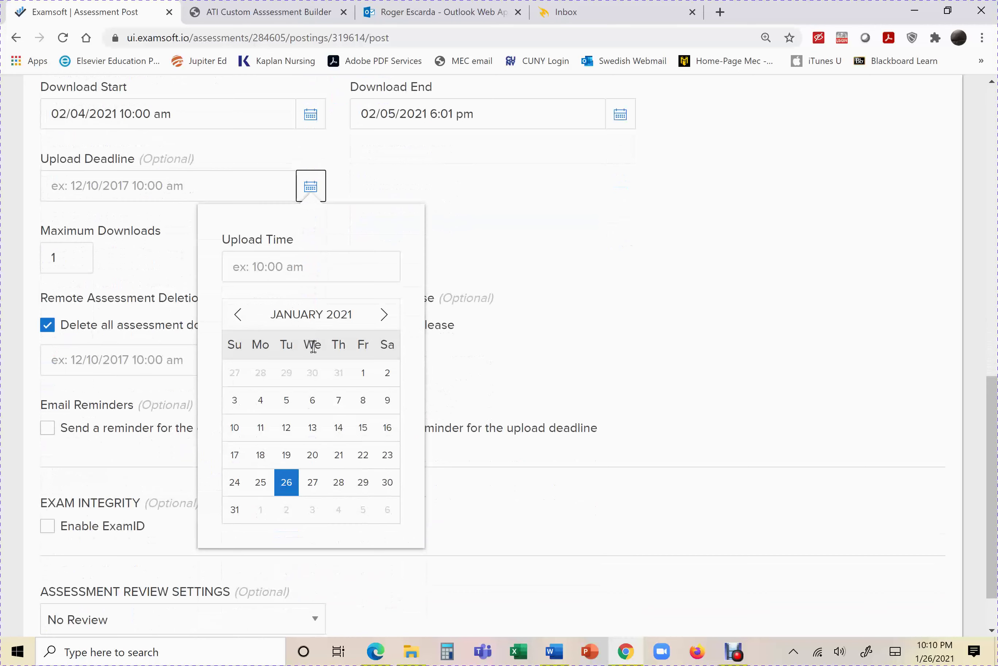
click(384, 314)
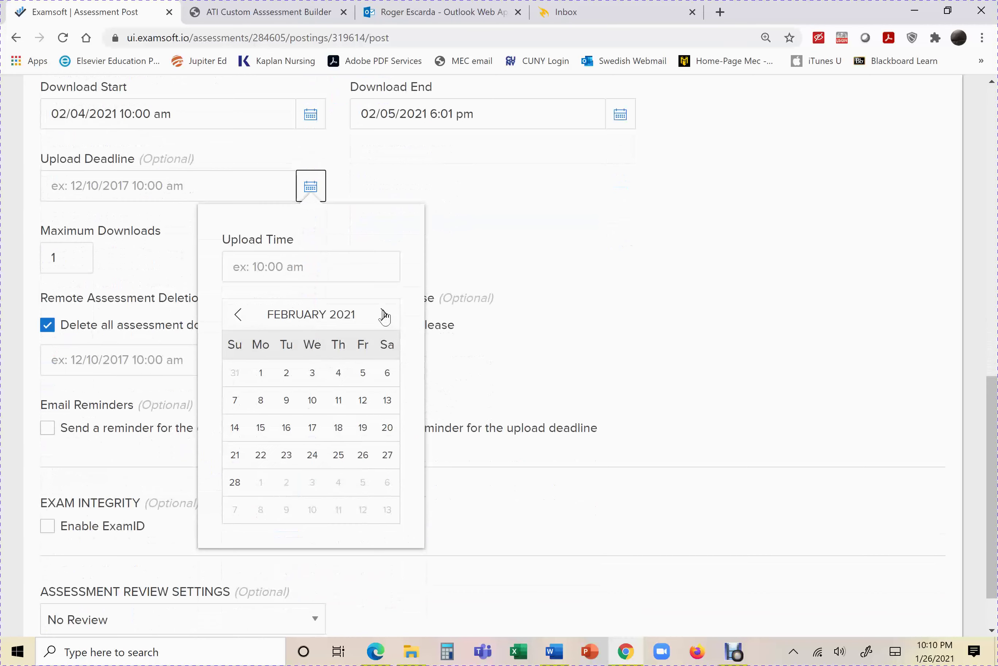
click(362, 373)
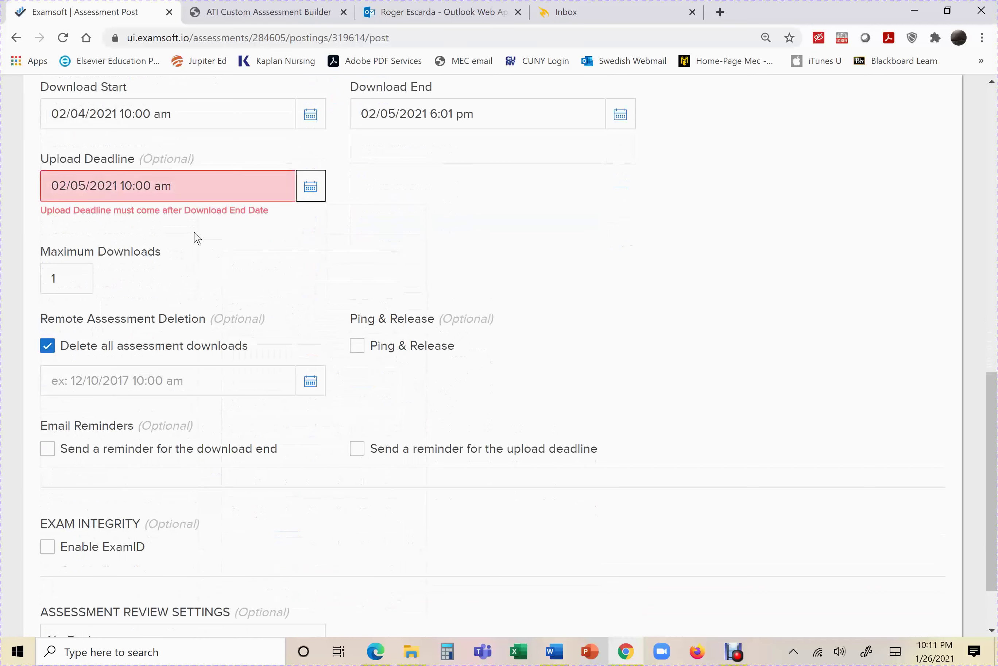
click(159, 185)
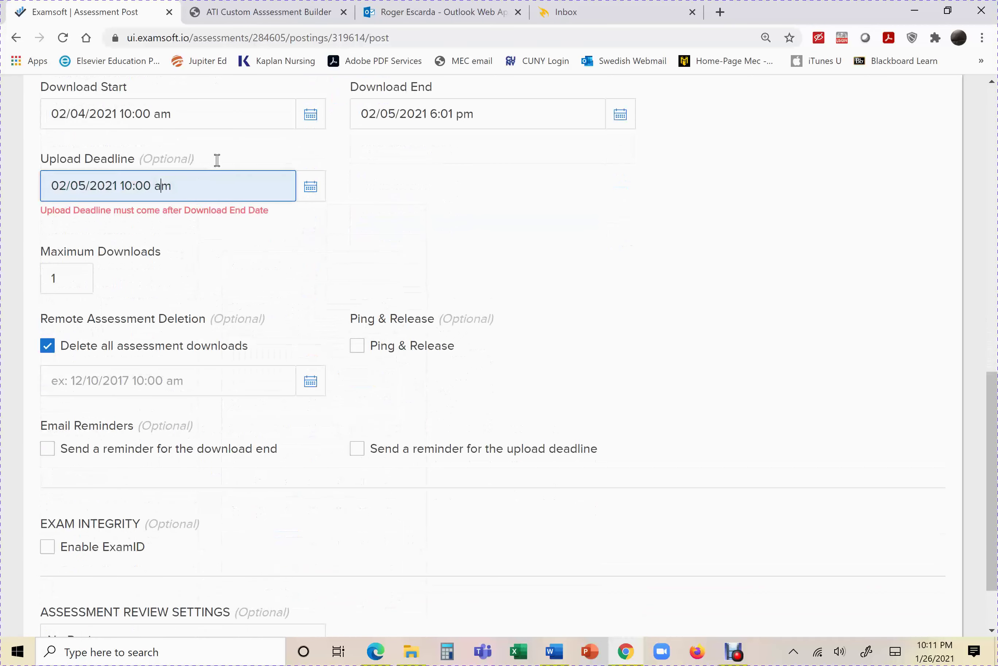
key(BackSpace)
text(p)
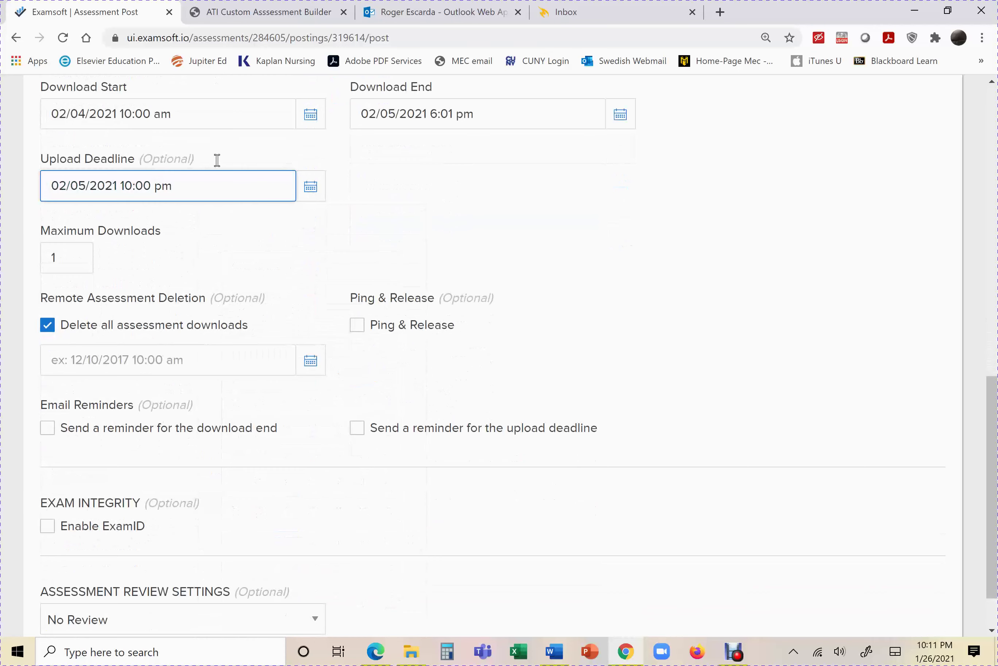
Review the assessment summary and the posting's schedule date, download window, upload deadline and maximum downloads
scroll(373, 231, up, 2)
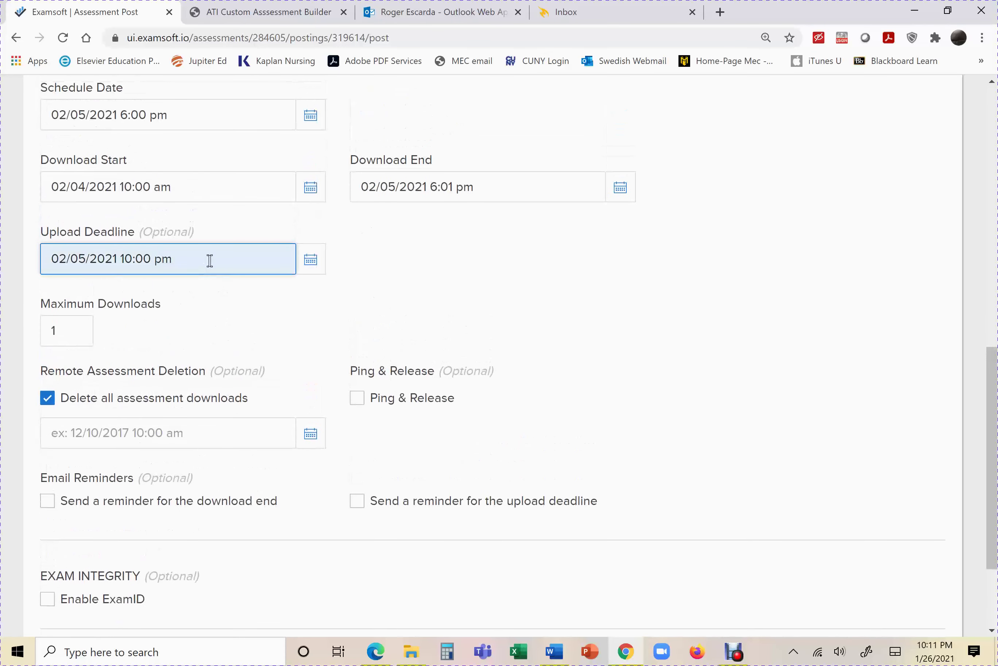
key(ctrl+a)
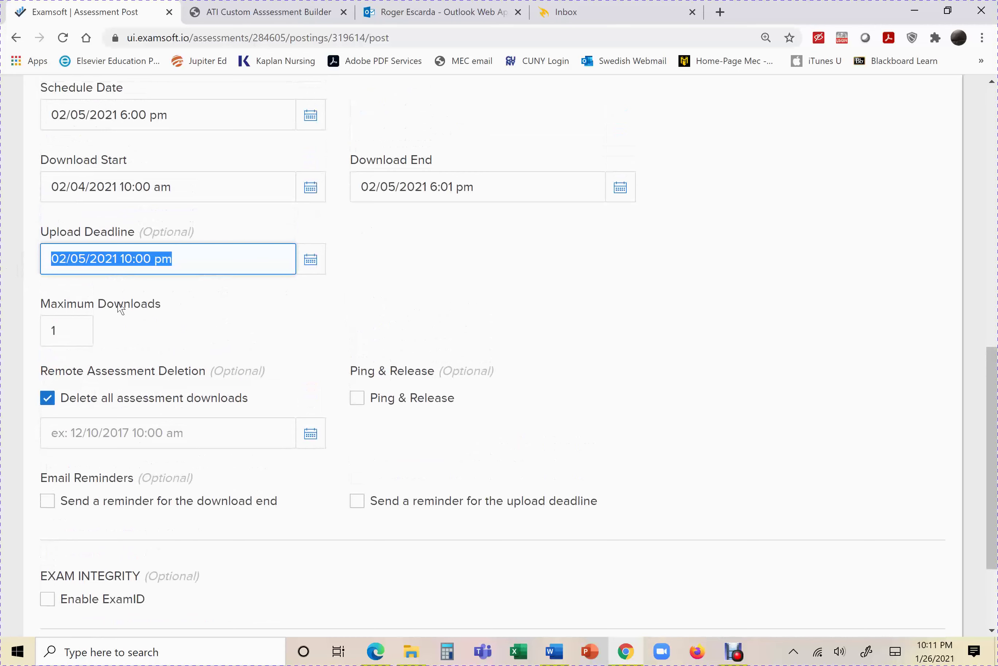
scroll(390, 316, up, 3)
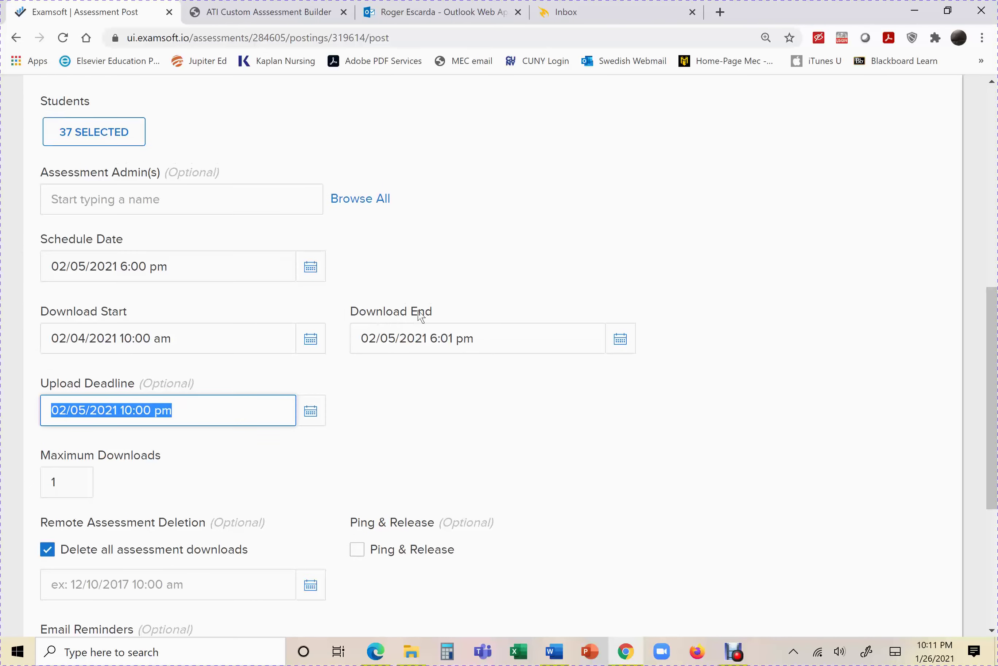
scroll(420, 316, up, 3)
scroll(421, 316, down, 1)
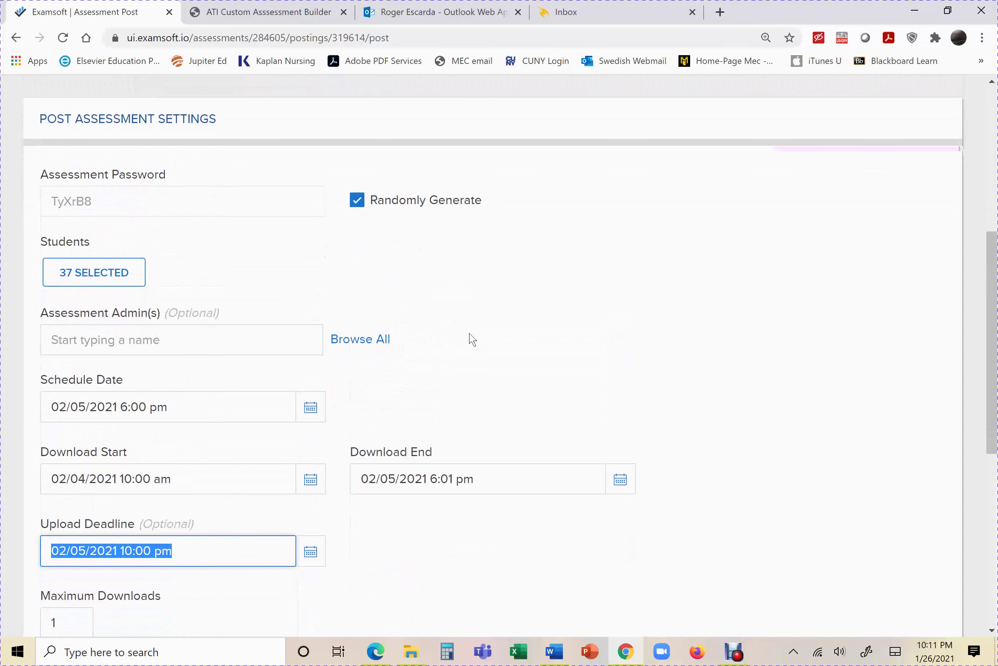
scroll(472, 339, down, 2)
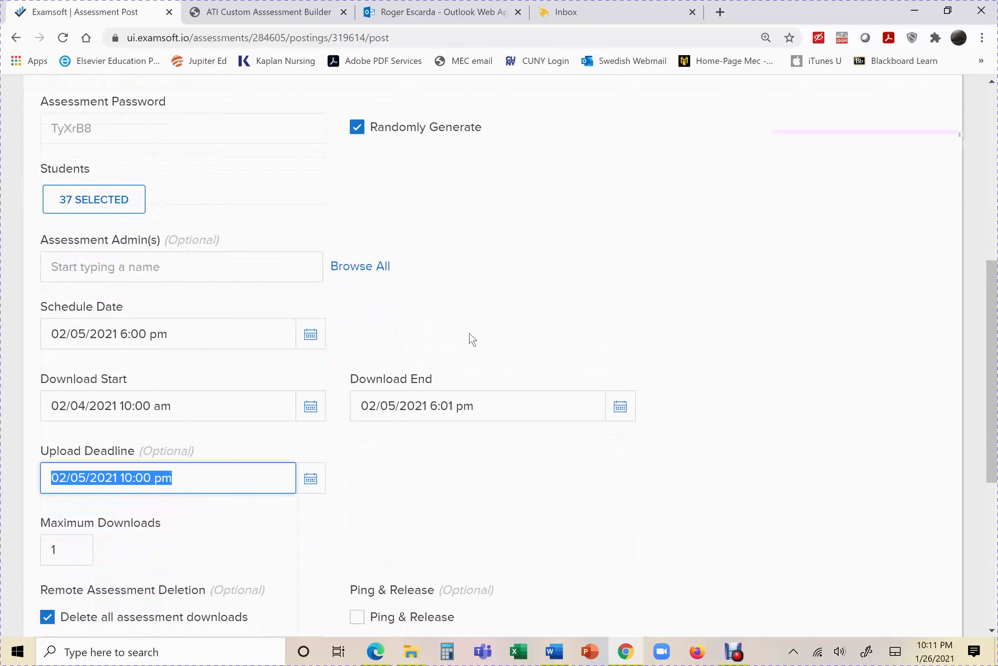
scroll(470, 340, down, 5)
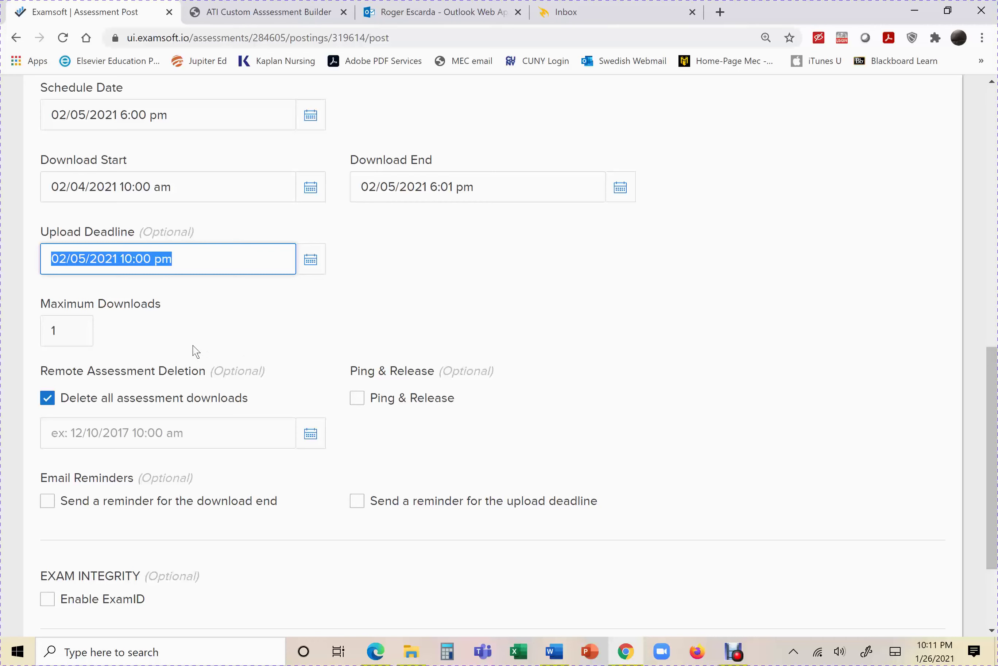
scroll(172, 368, up, 10)
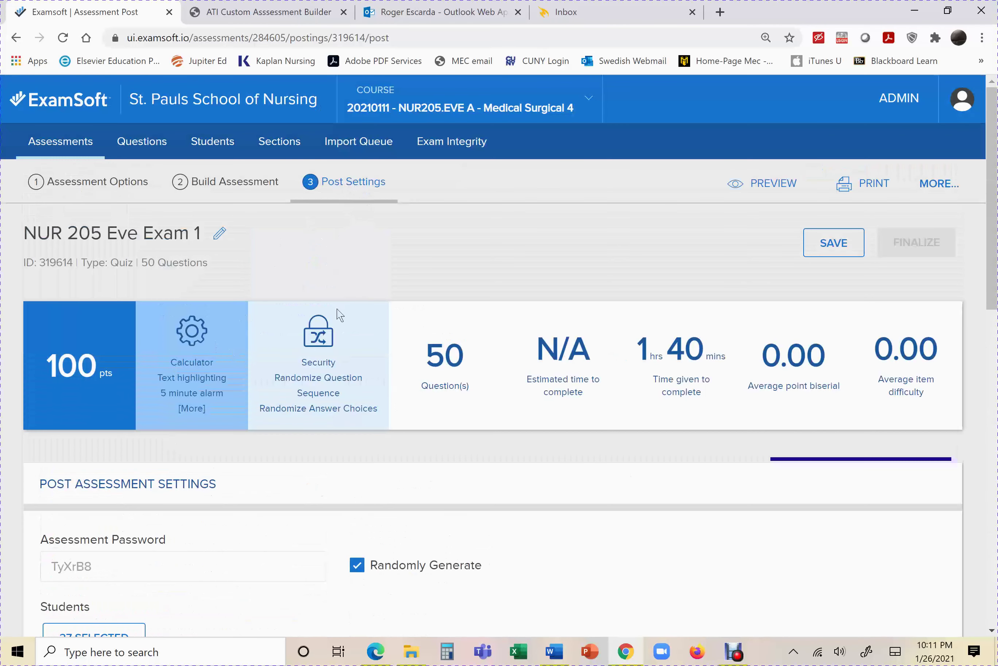
scroll(335, 318, down, 7)
scroll(333, 317, down, 6)
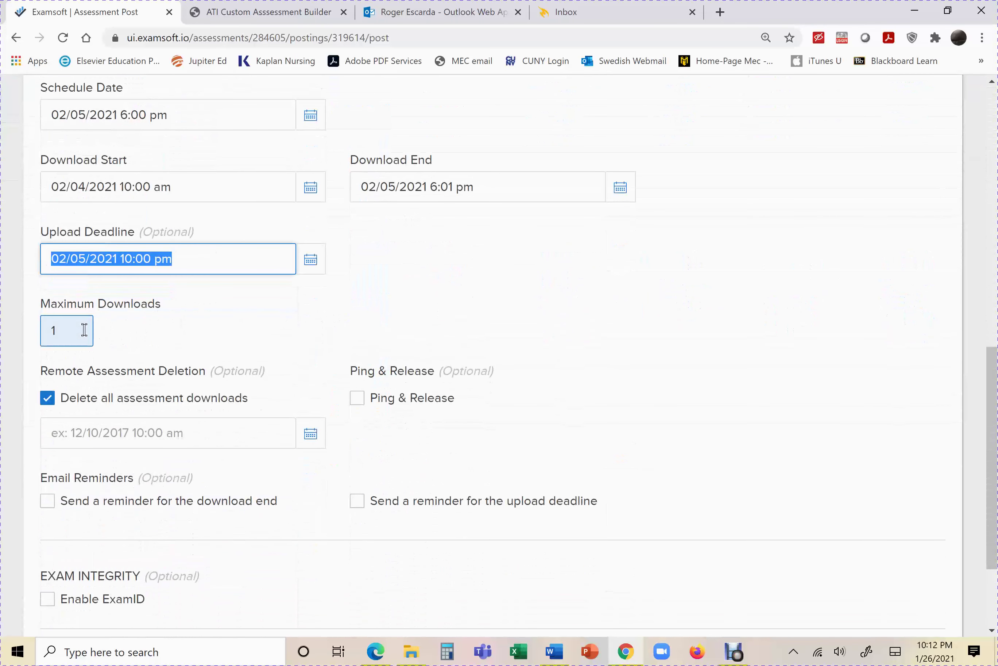
key(Tab)
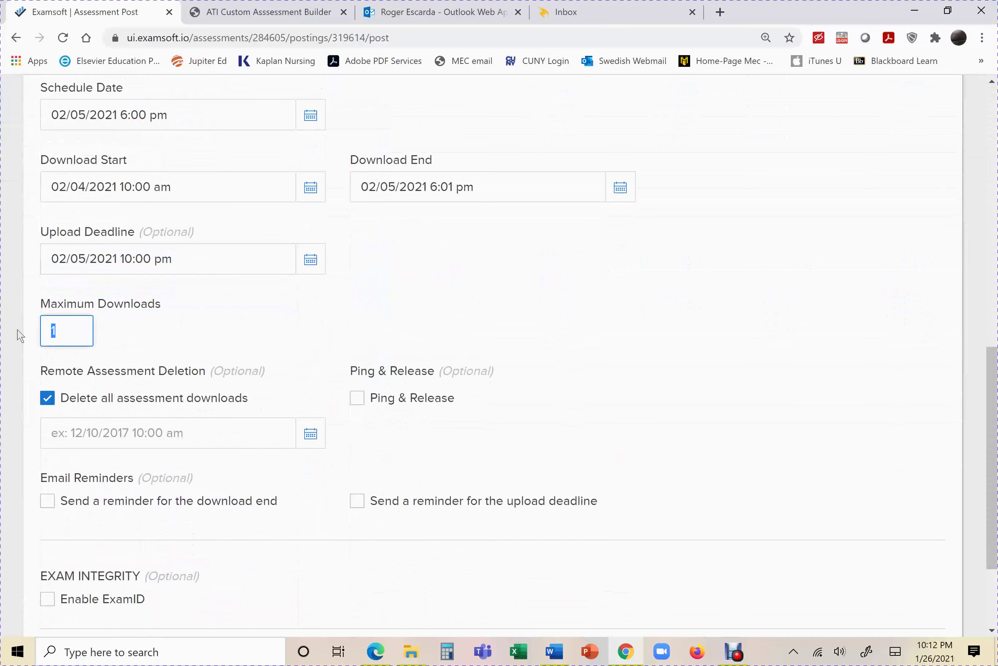
click(262, 346)
scroll(217, 343, up, 5)
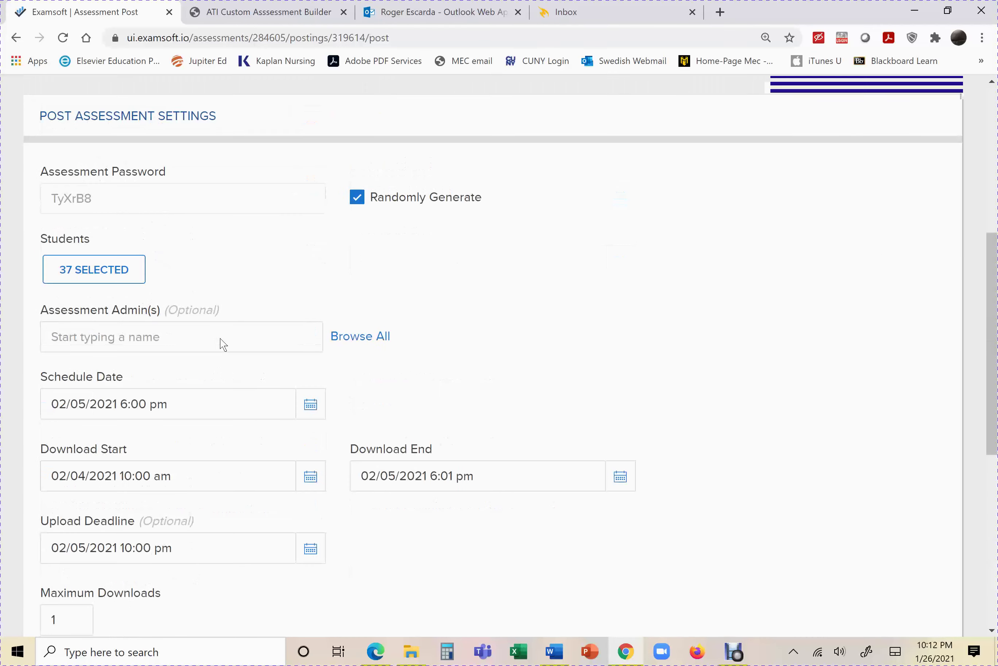
scroll(223, 344, up, 3)
scroll(172, 330, down, 3)
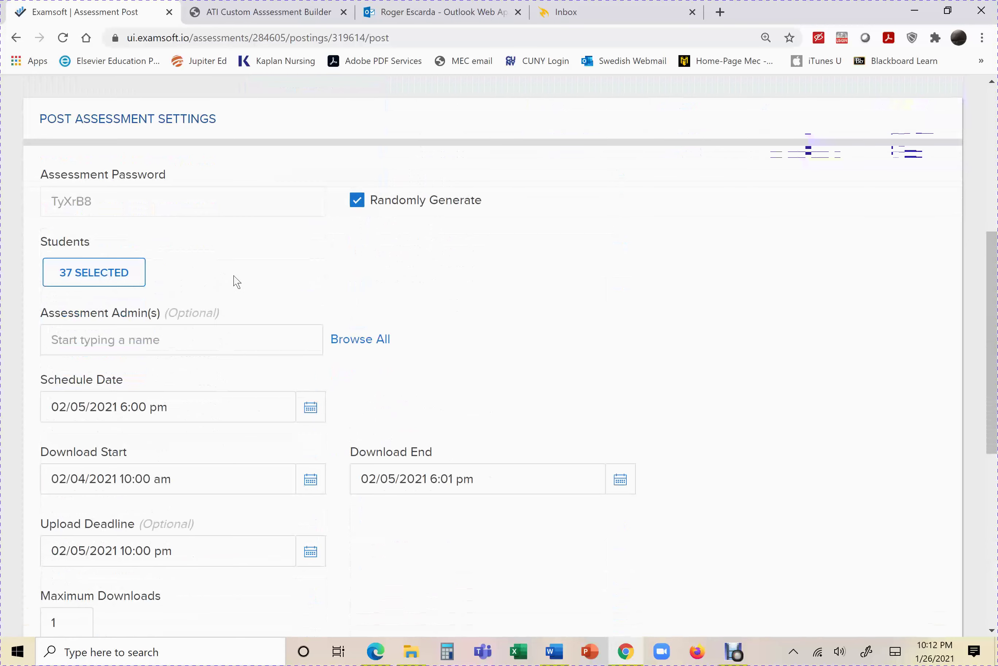
scroll(237, 282, up, 5)
scroll(452, 379, down, 1)
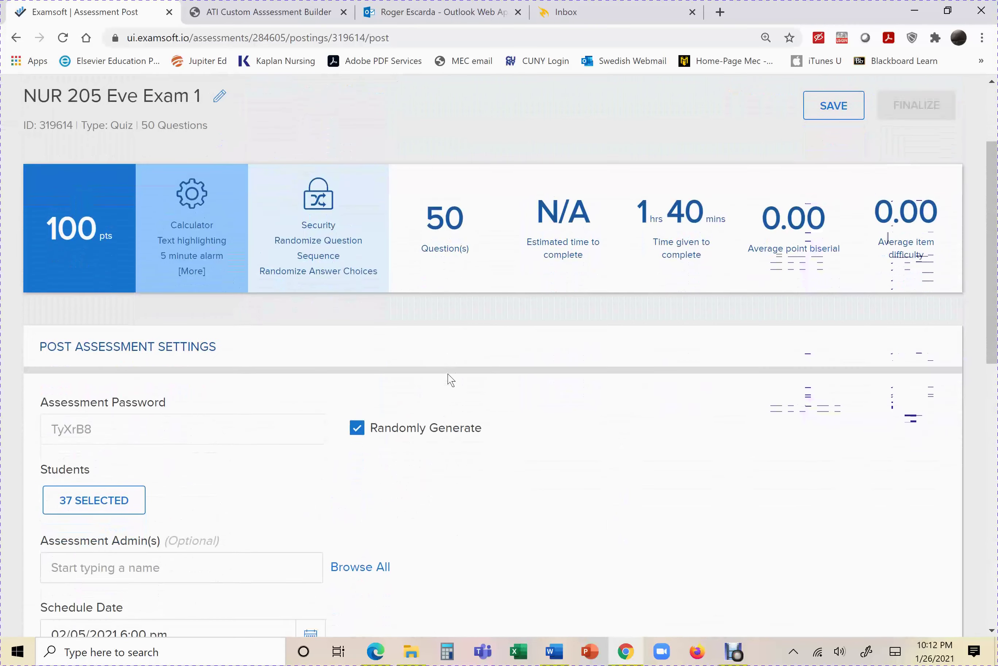
scroll(451, 380, down, 1)
scroll(451, 380, down, 1)
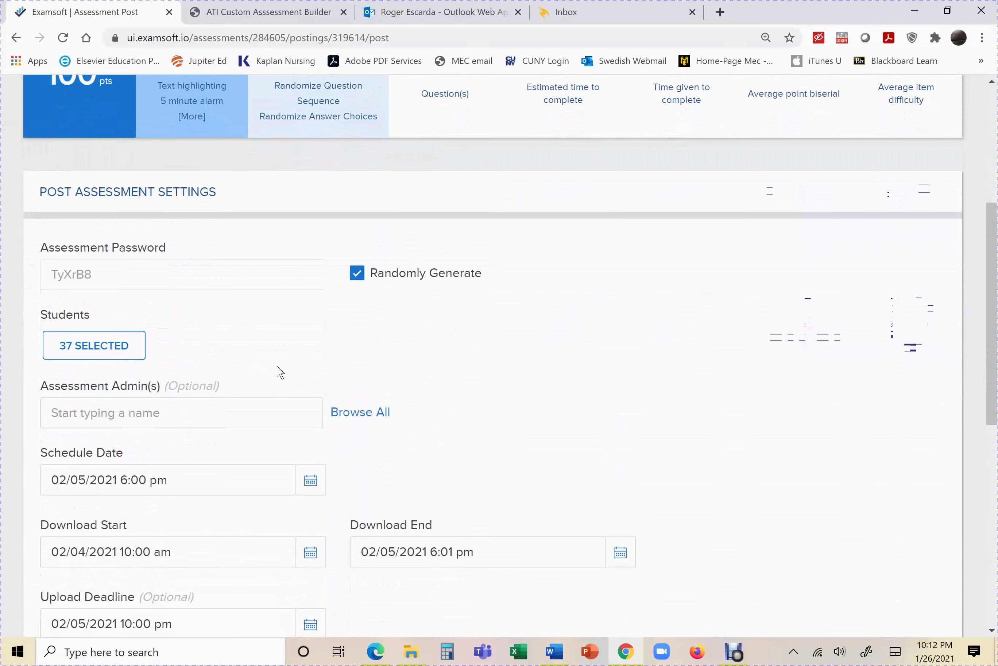
Check the list of students selected for the assessment and leave it without saving
click(109, 350)
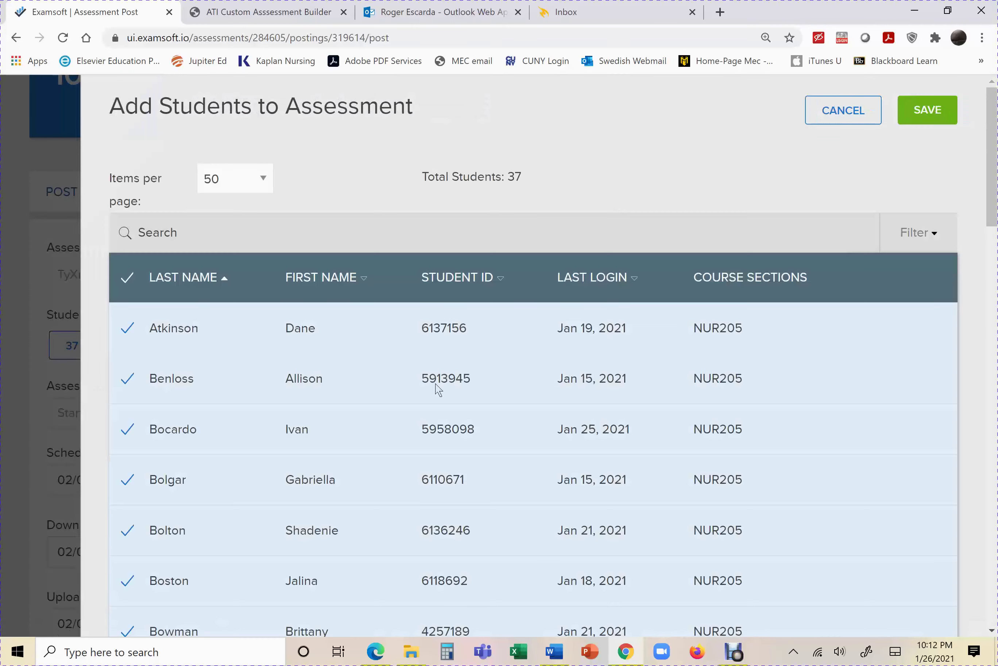
scroll(438, 388, down, 5)
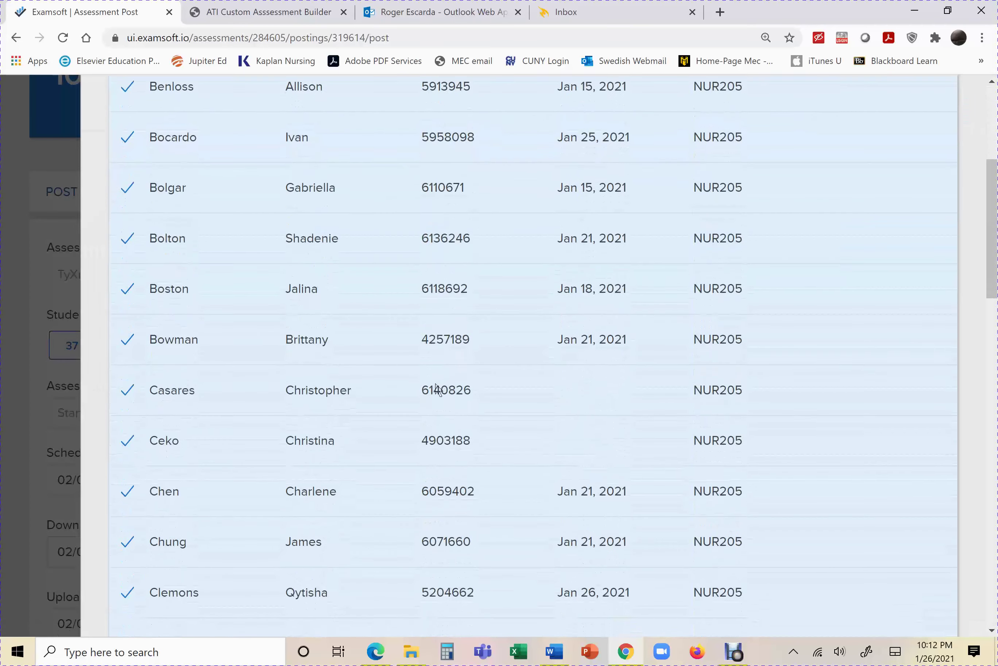
scroll(437, 388, up, 6)
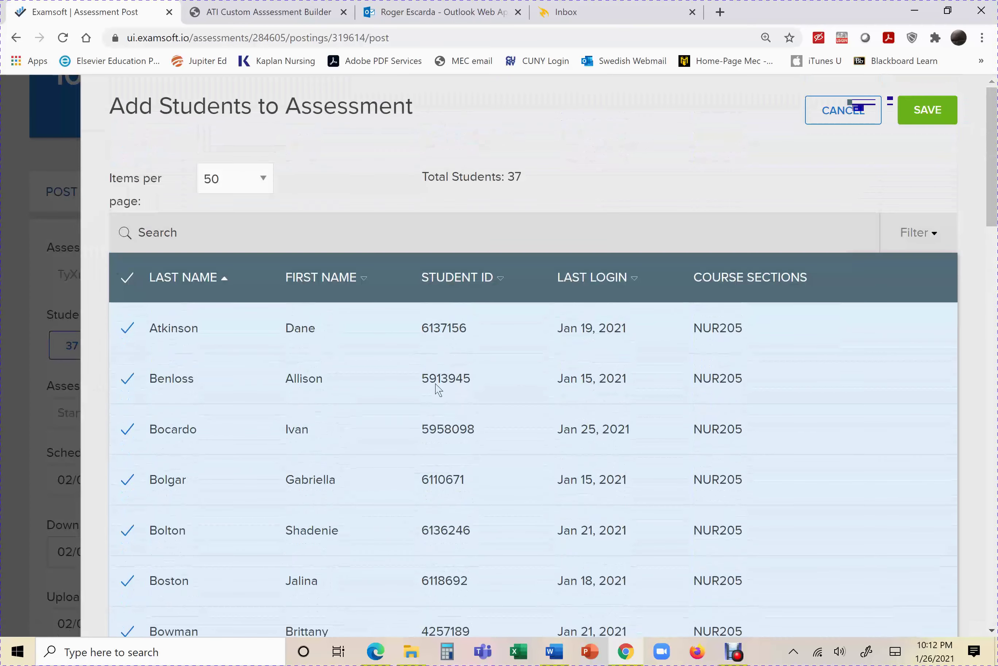
click(858, 111)
Set the remote deletion of all assessment downloads to 02/05/2021 at 10:00 pm and enable ExamID for exam integrity
scroll(181, 376, down, 10)
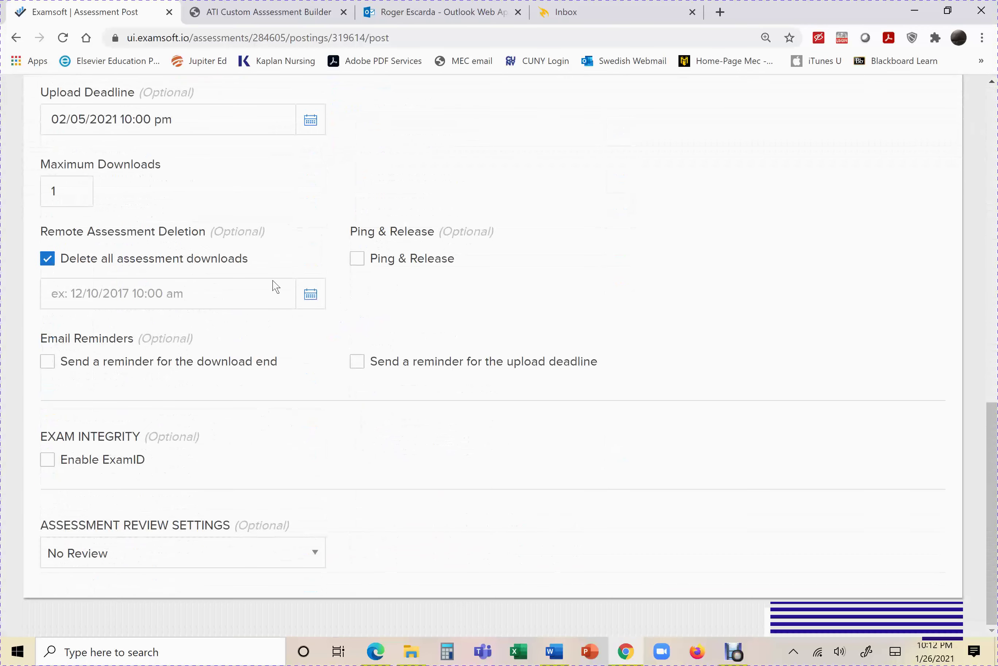
click(310, 295)
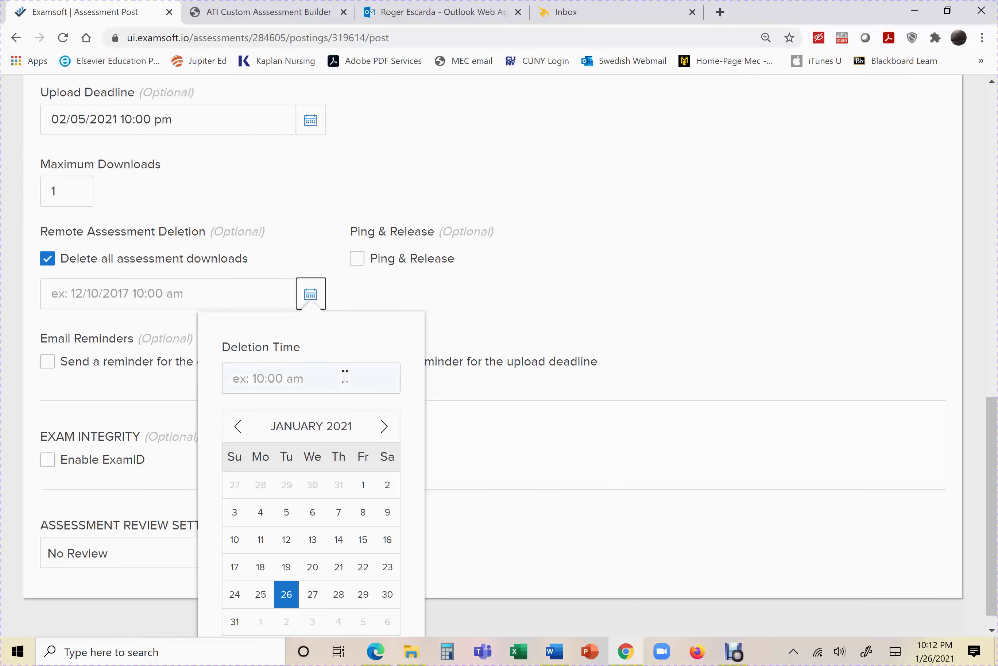
scroll(345, 378, down, 1)
click(383, 404)
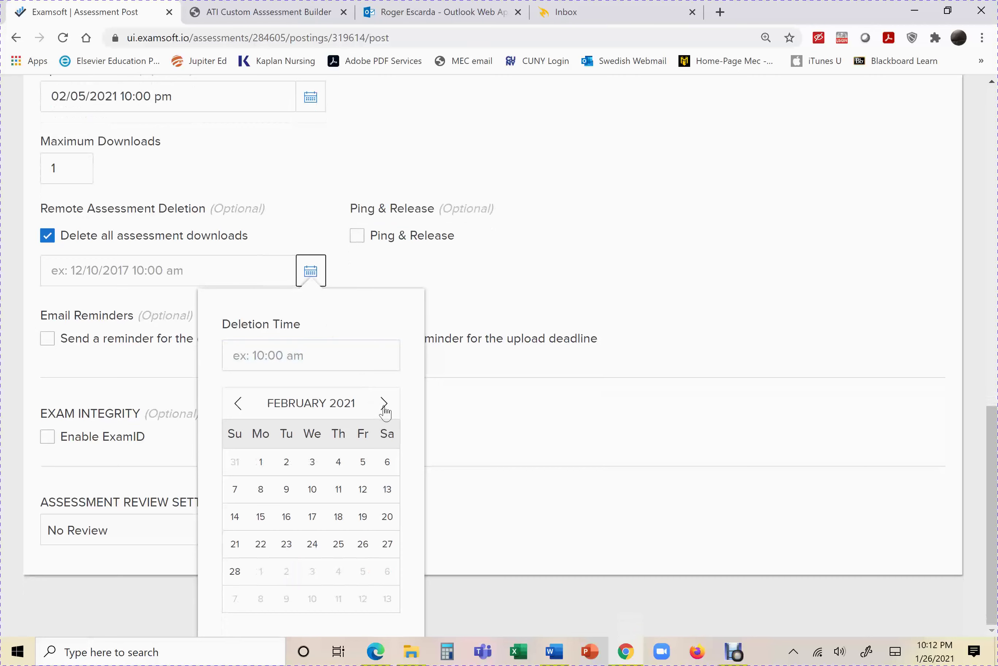
click(362, 462)
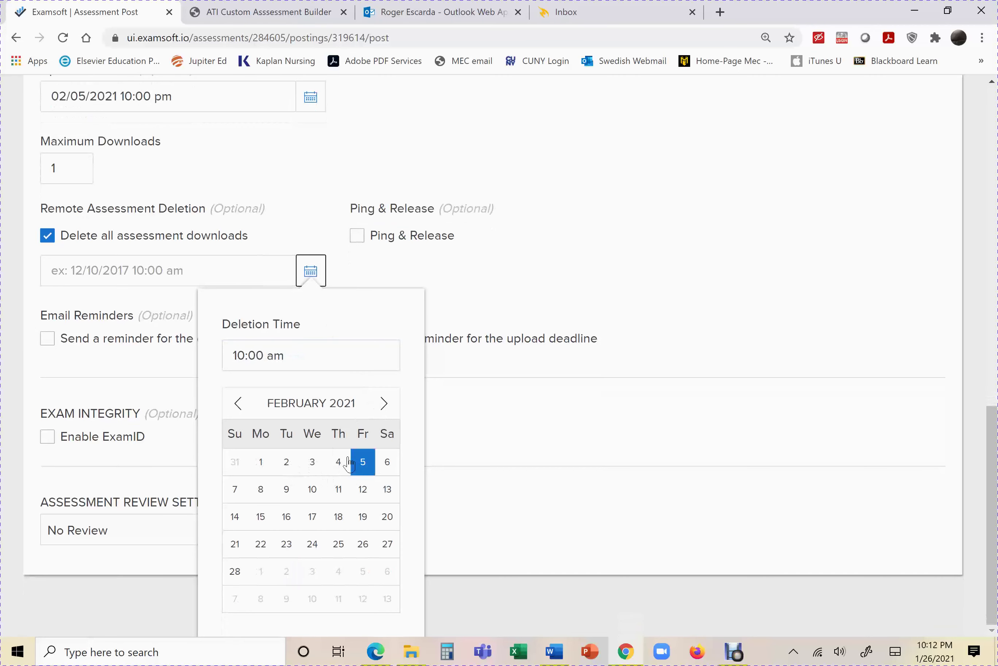
click(157, 273)
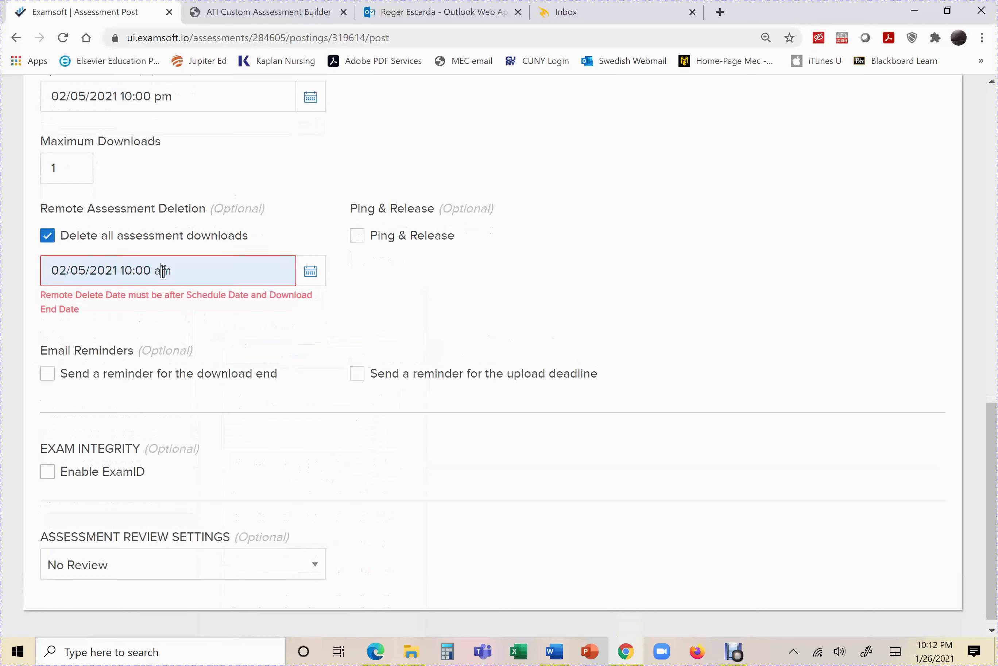
key(BackSpace)
text(p)
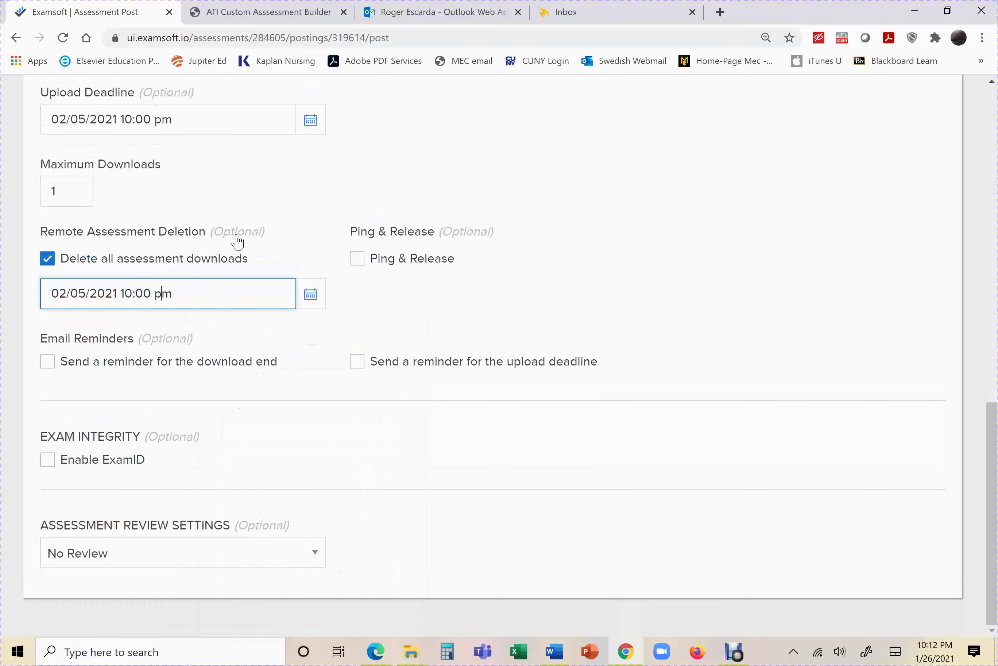
click(49, 463)
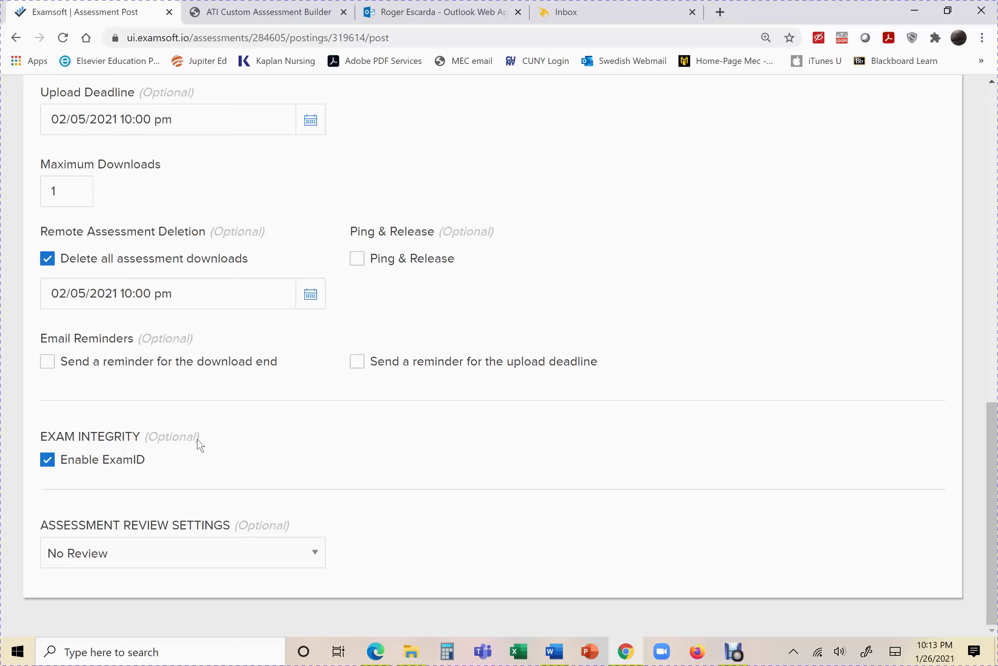
Review all post settings of NUR 205 Eve Exam 1, from the assessment summary and dates to remote deletion and exam integrity
scroll(549, 437, up, 5)
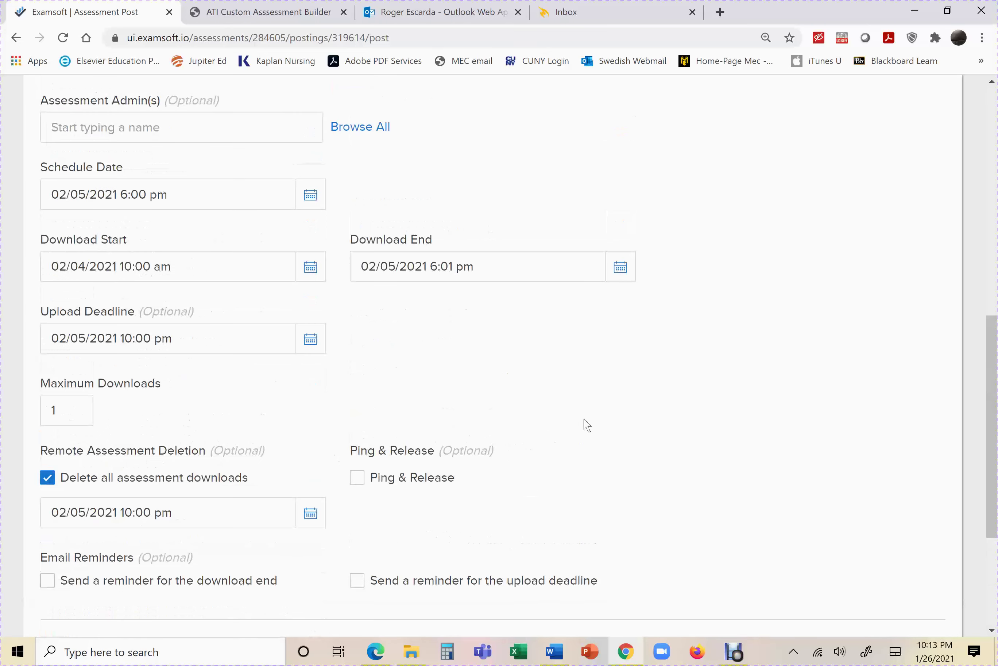
scroll(587, 425, up, 10)
scroll(586, 426, down, 3)
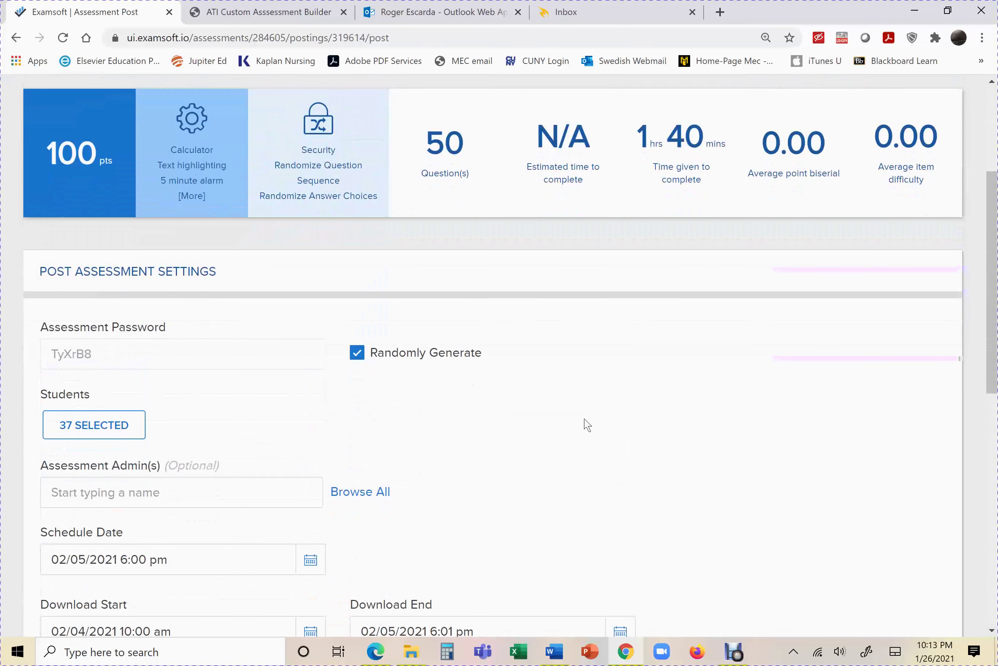
scroll(587, 425, down, 5)
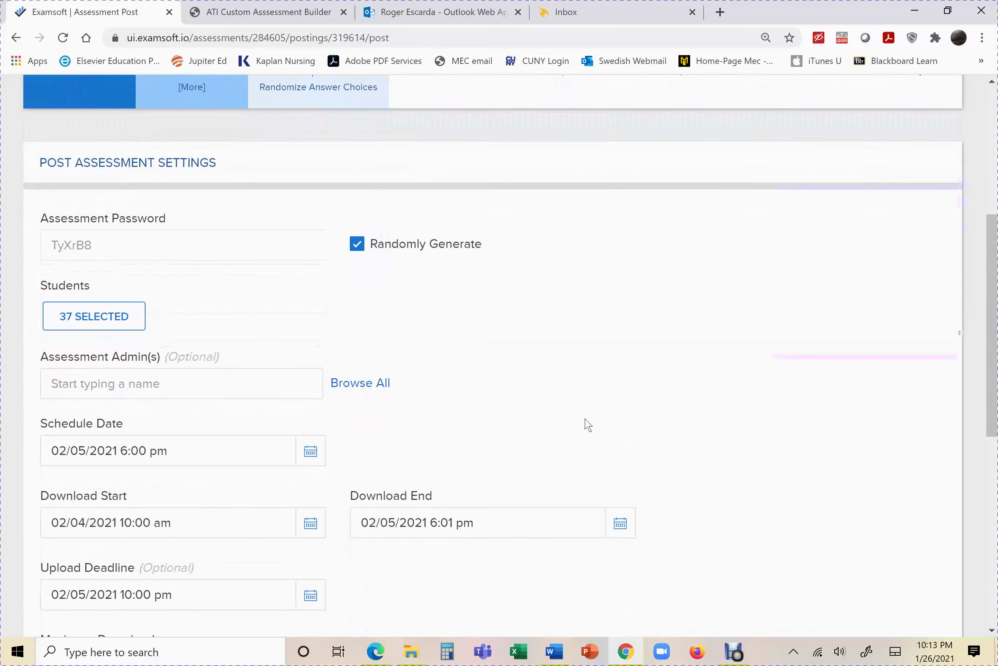
scroll(587, 425, down, 5)
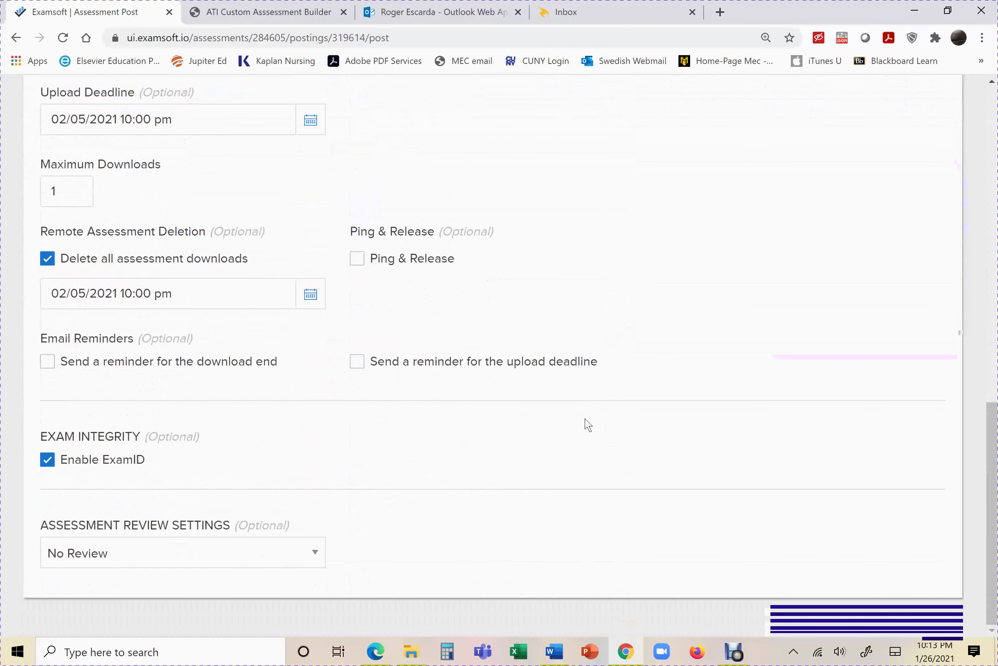
scroll(587, 425, up, 12)
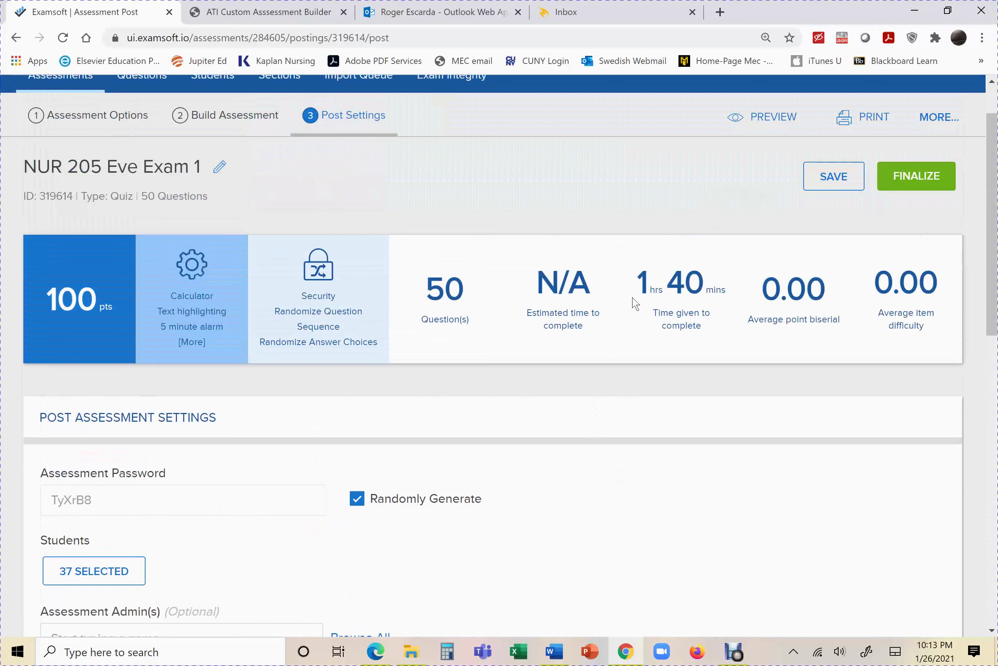
scroll(595, 334, down, 4)
scroll(596, 333, up, 6)
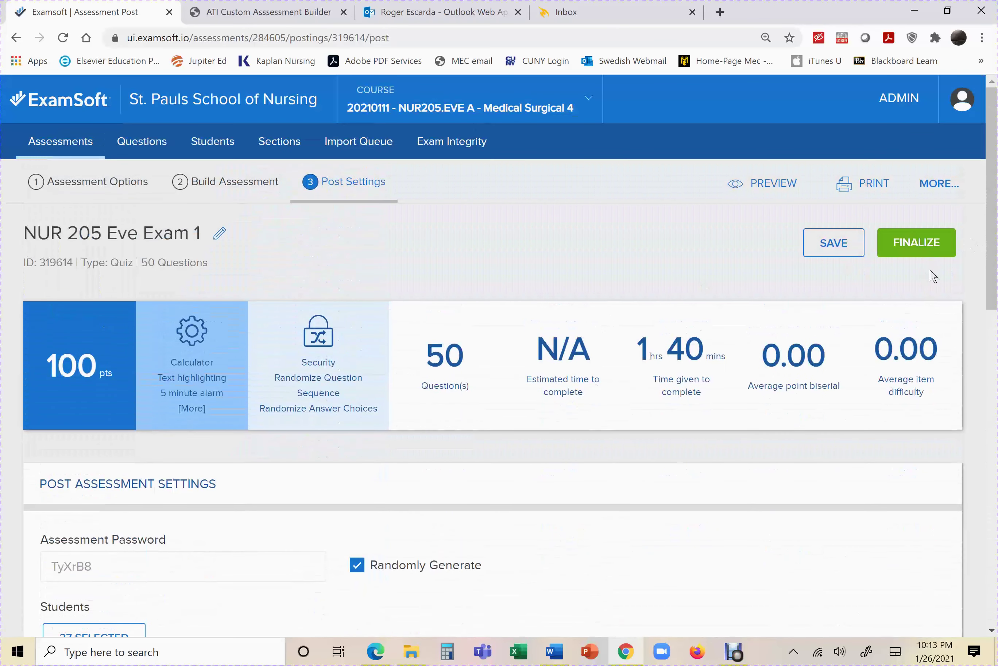
scroll(564, 300, down, 10)
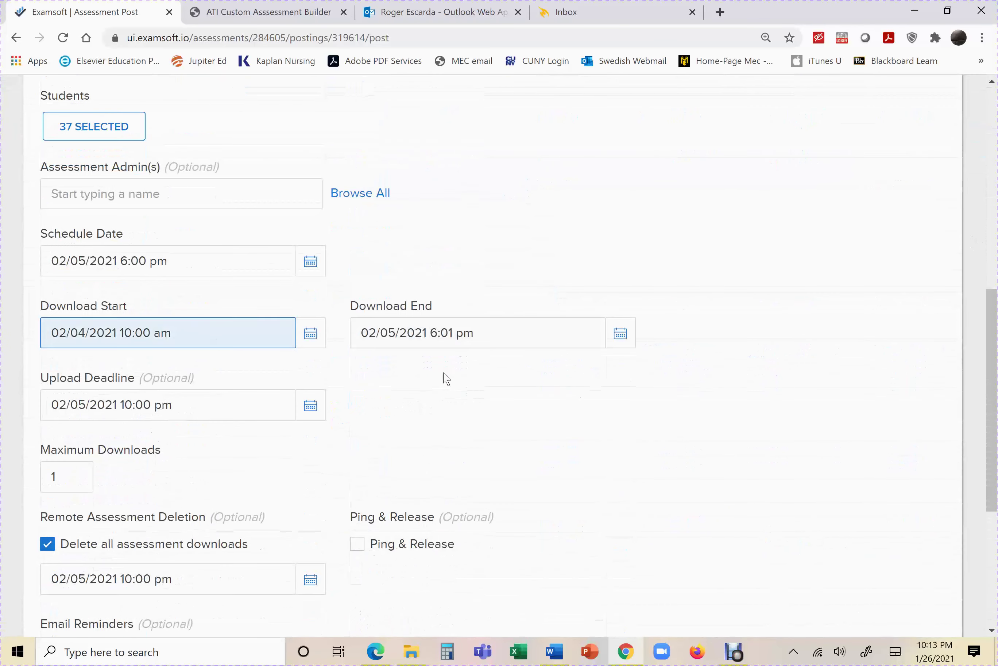
scroll(558, 386, down, 4)
scroll(657, 364, up, 12)
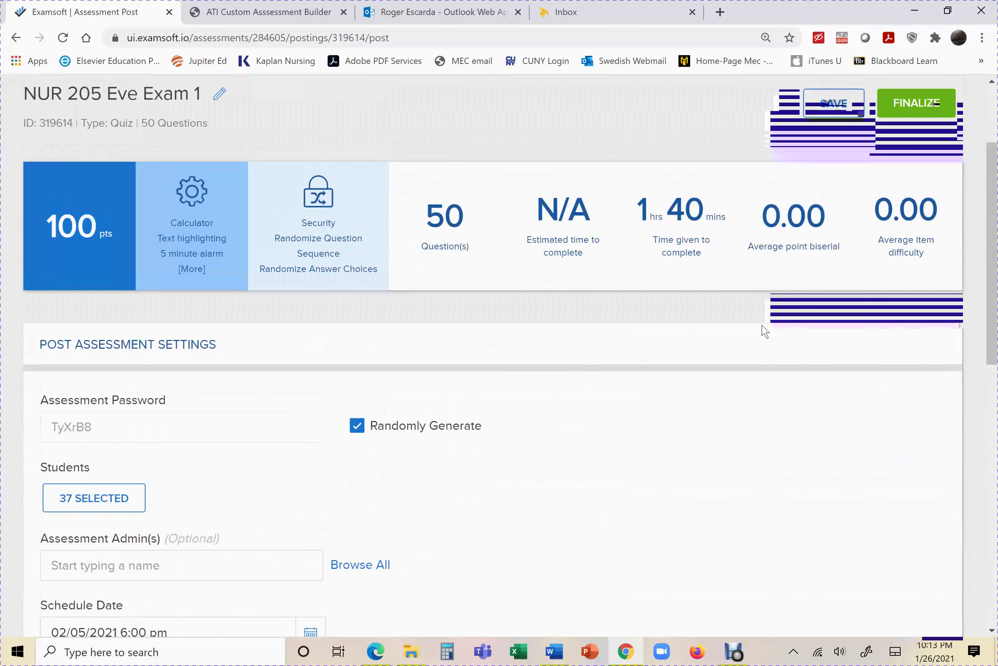
scroll(917, 141, up, 3)
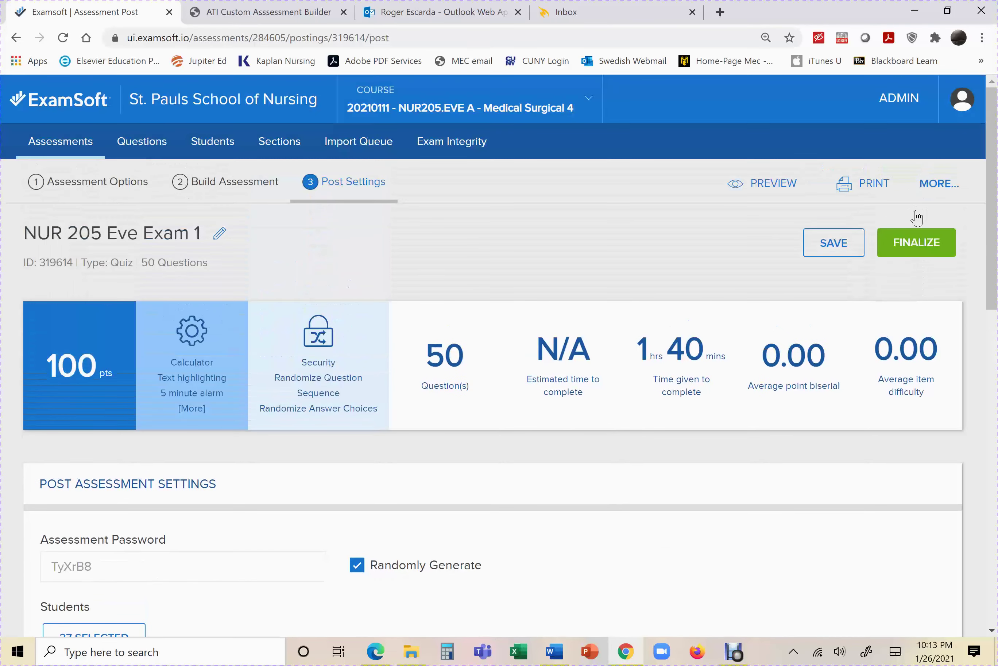
Finalize NUR 205 Eve Exam 1 and post it to the selected students
click(914, 246)
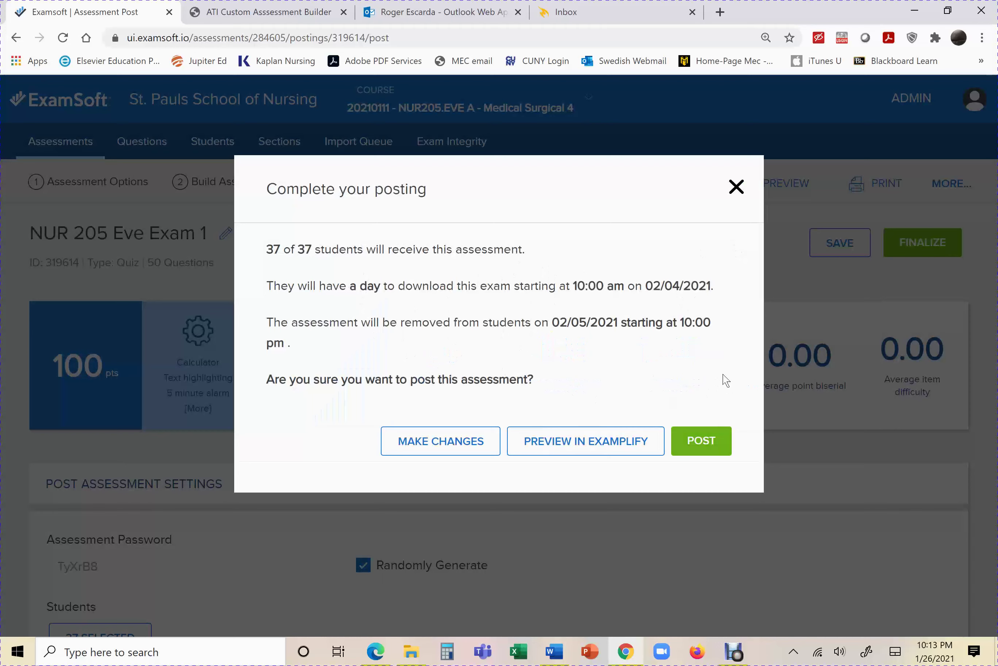
click(713, 445)
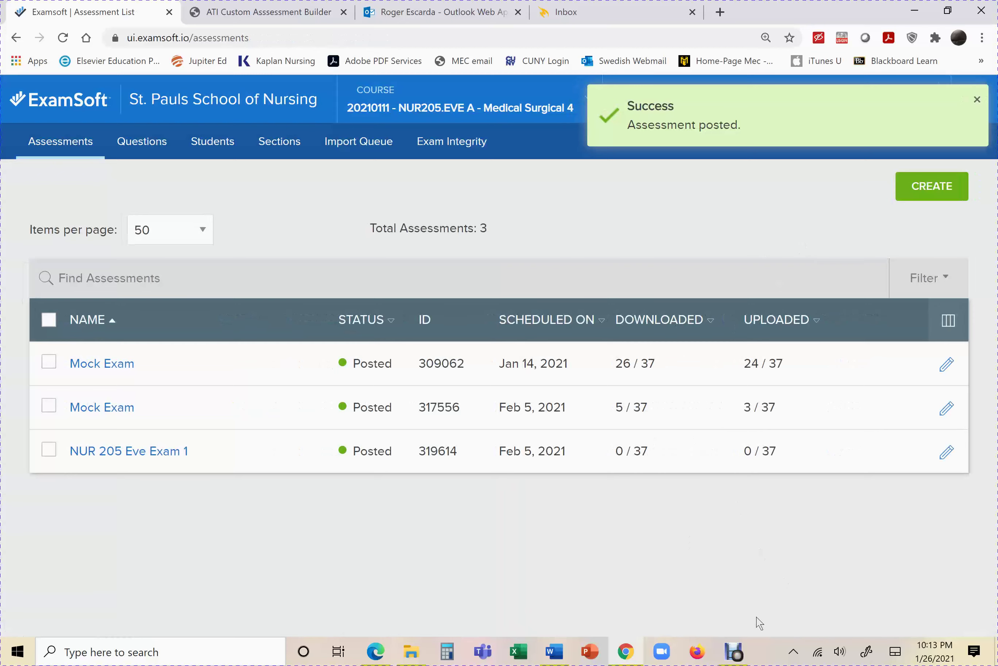
click(735, 651)
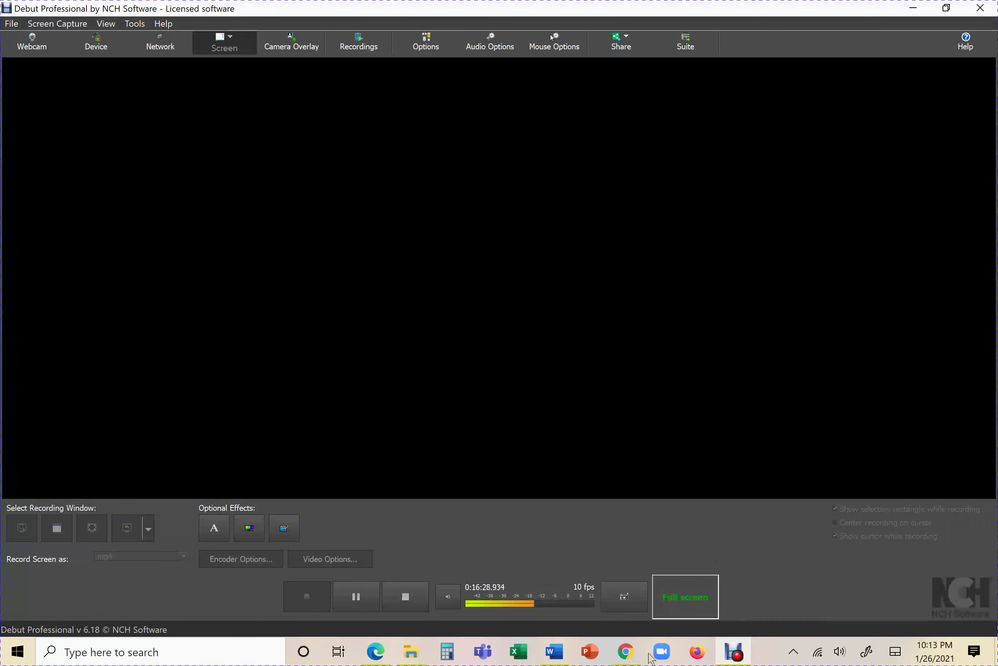
click(625, 651)
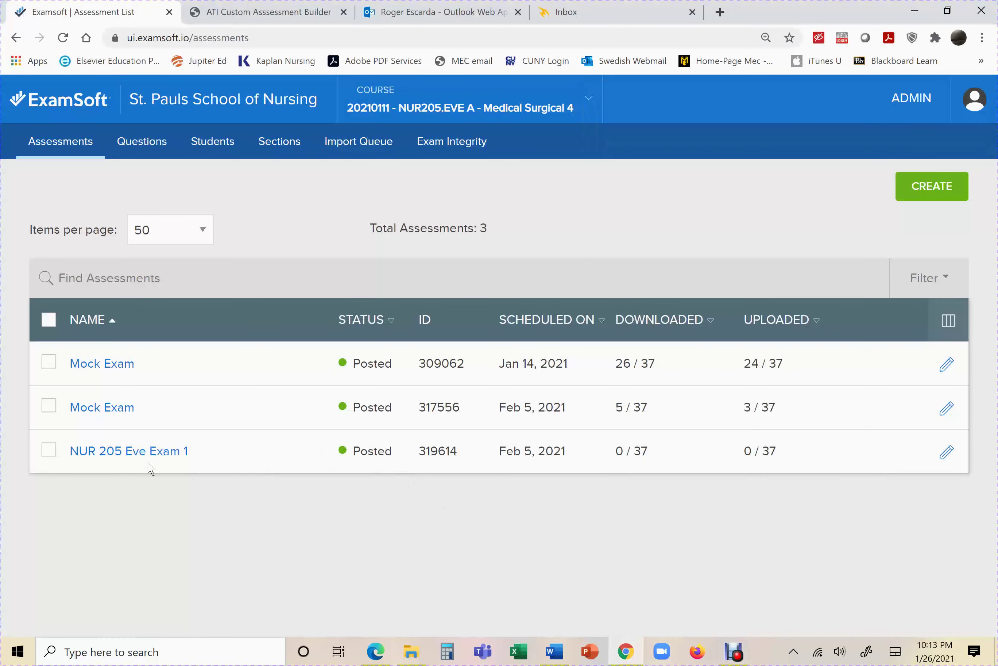